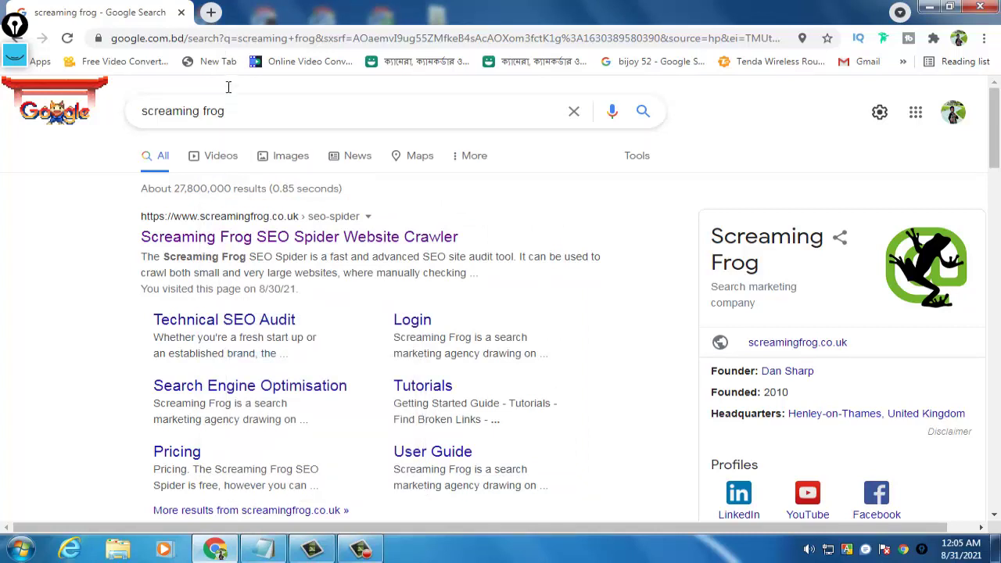
pyautogui.click(199, 39)
pyautogui.rightClick(205, 40)
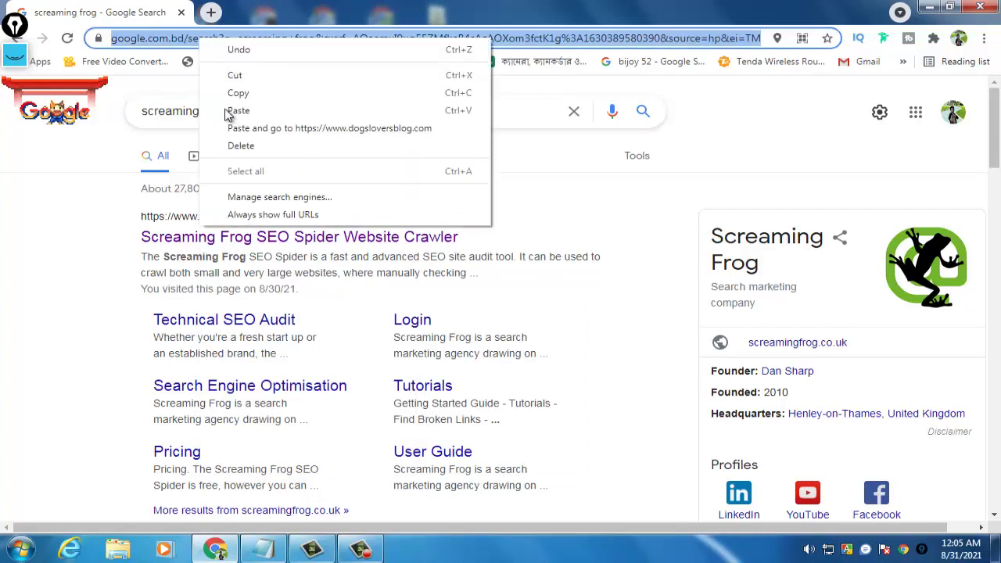
pyautogui.click(230, 108)
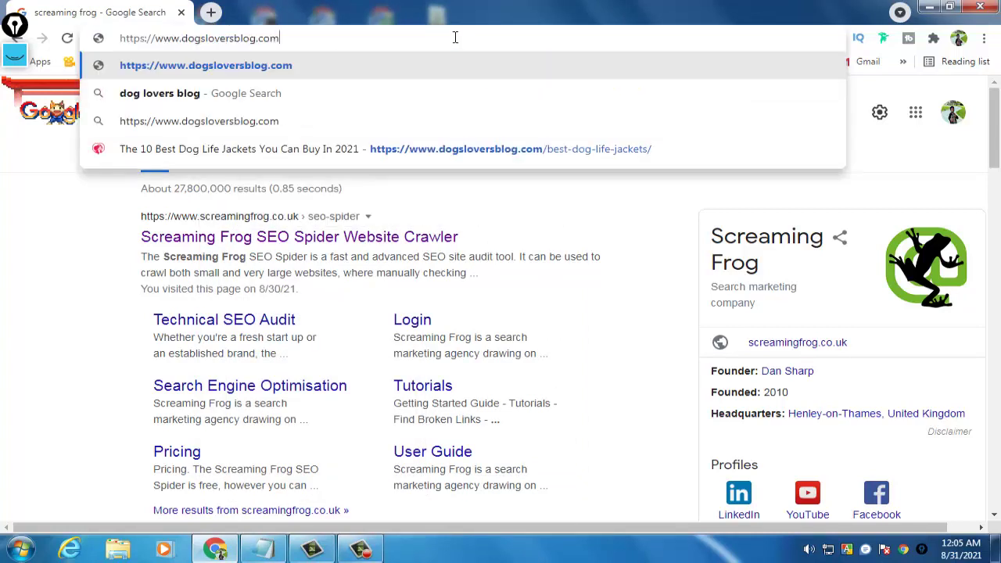
pyautogui.press('Return')
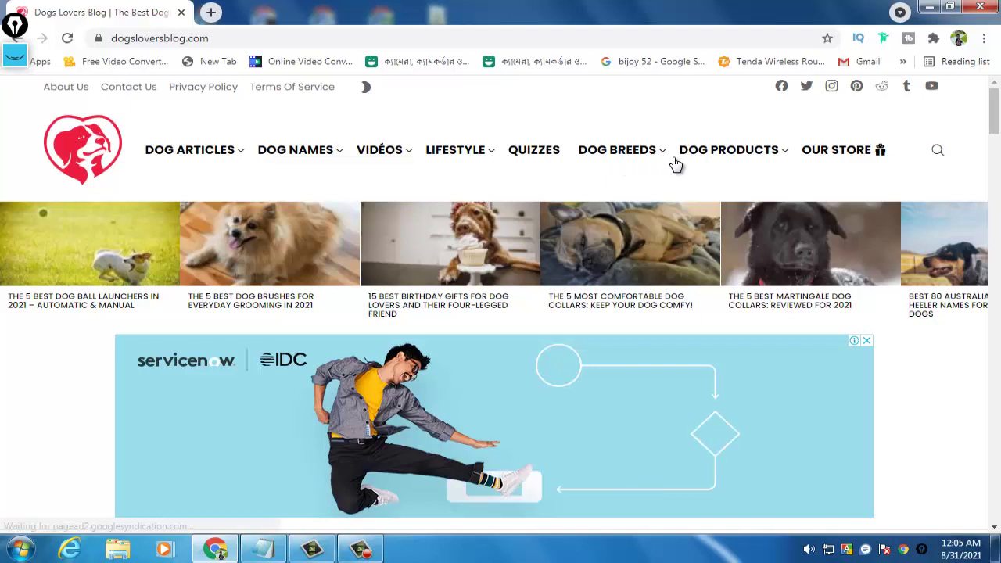
pyautogui.click(926, 8)
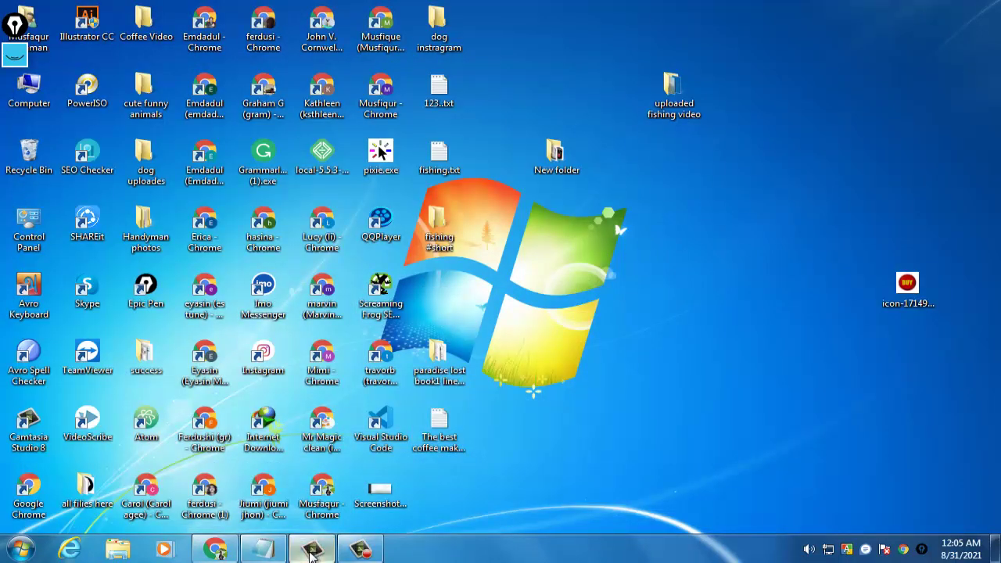
pyautogui.click(313, 551)
pyautogui.click(930, 7)
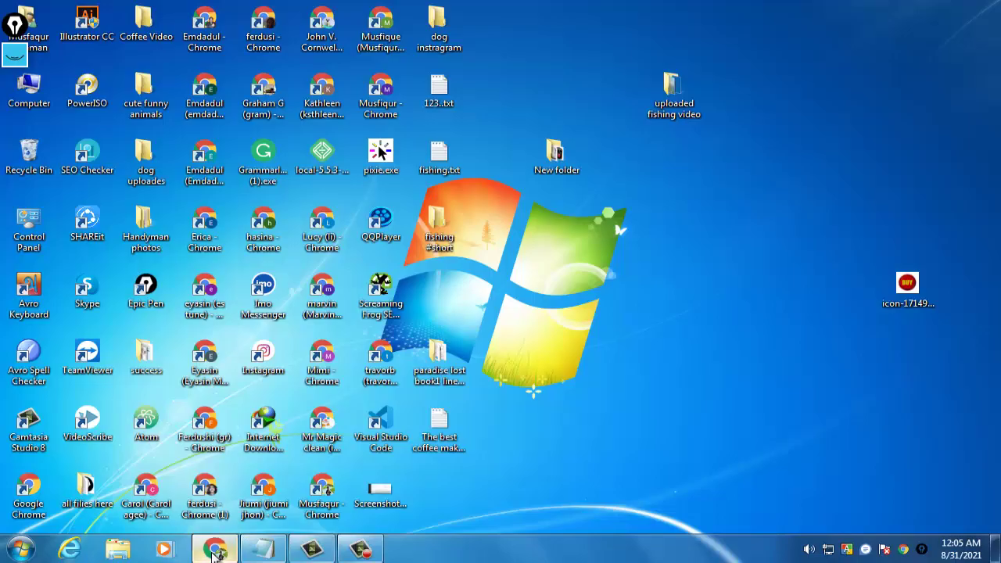
pyautogui.click(215, 551)
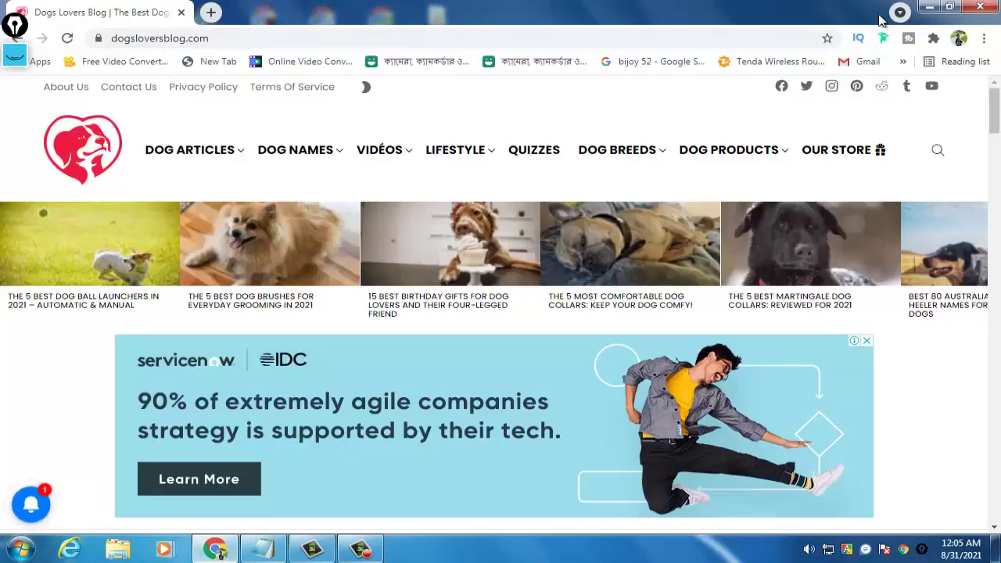
# Minimize the browser, launch Screaming Frog SEO Spider from the desktop, and dismiss its new-version offer
pyautogui.click(929, 8)
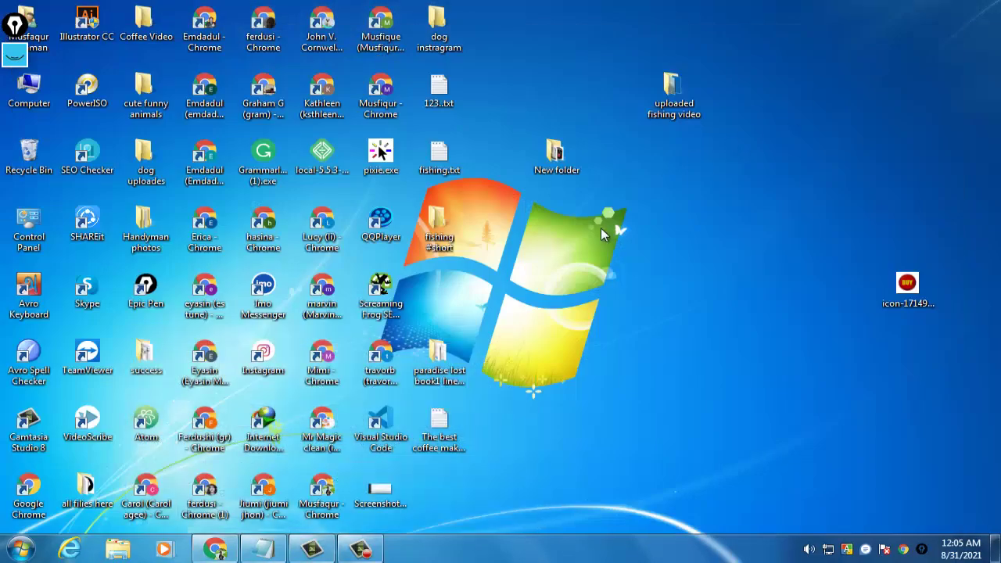
pyautogui.click(383, 290)
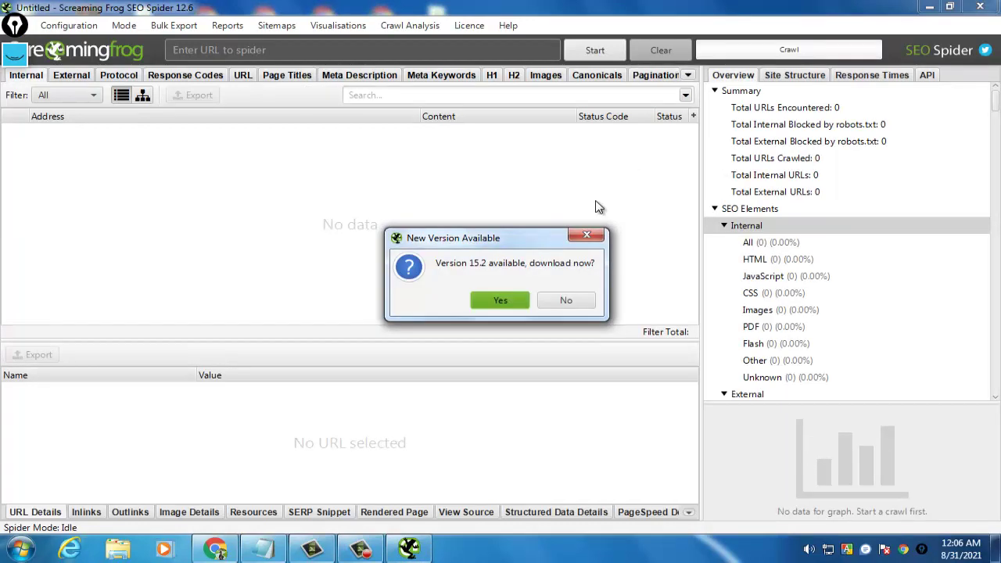
pyautogui.click(588, 238)
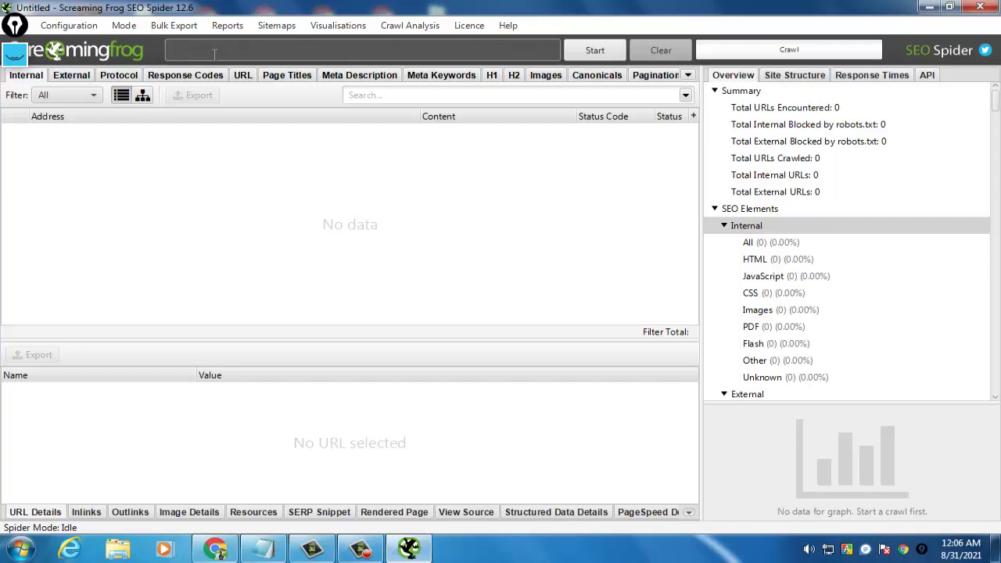
pyautogui.rightClick(210, 50)
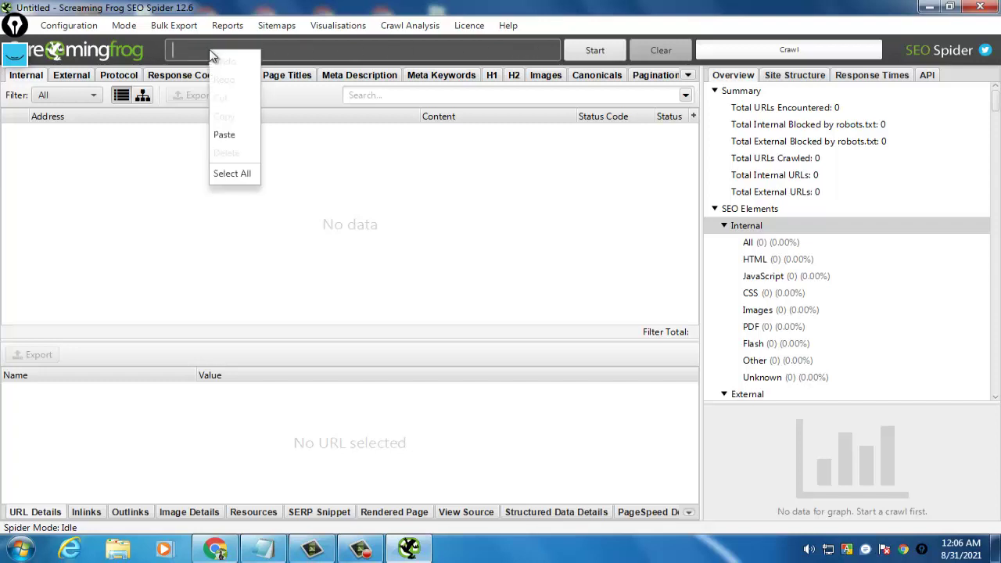
pyautogui.click(226, 136)
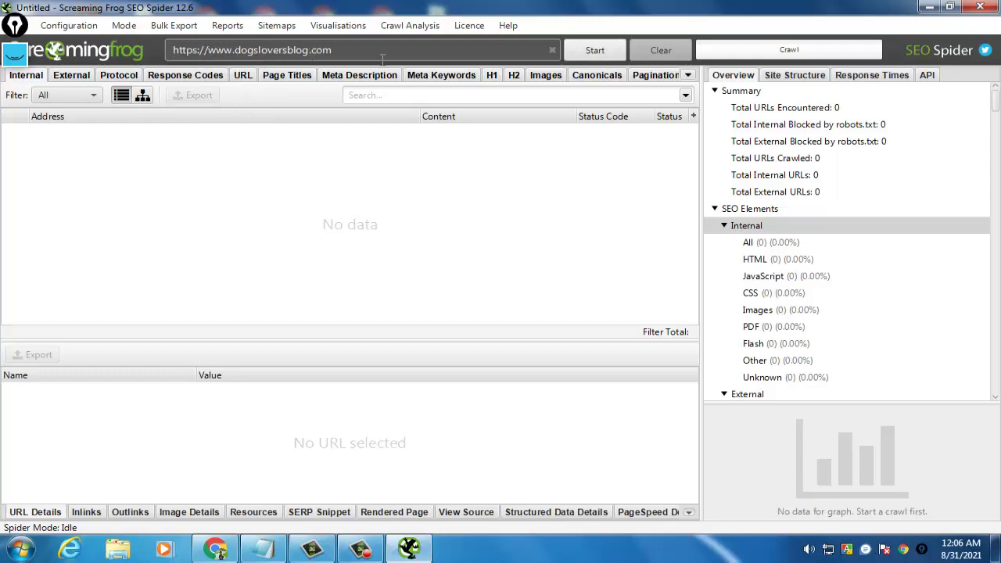
pyautogui.click(594, 50)
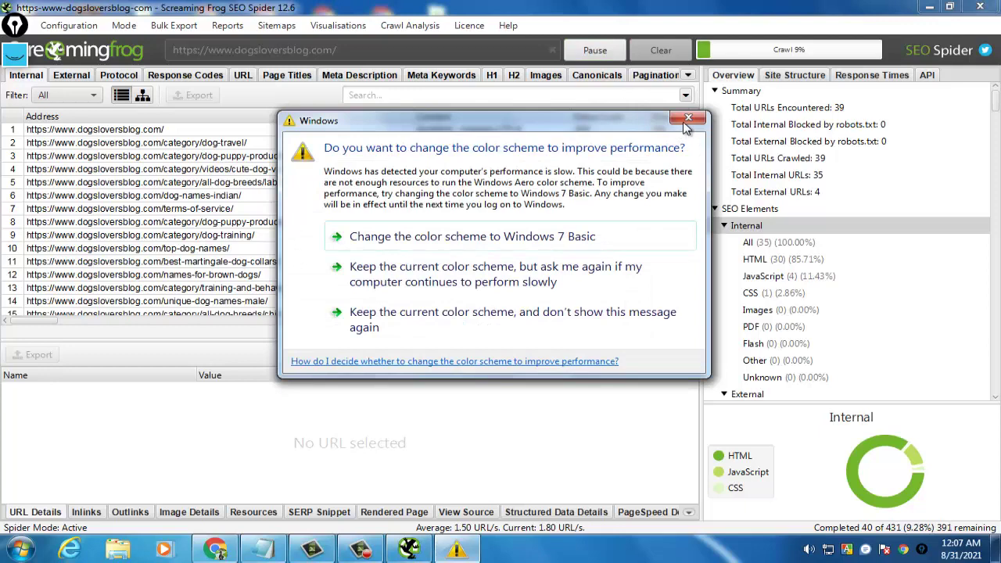
# Dismiss the Windows color scheme dialogs and the crawl limit notice without changing anything while the crawl runs
pyautogui.click(687, 118)
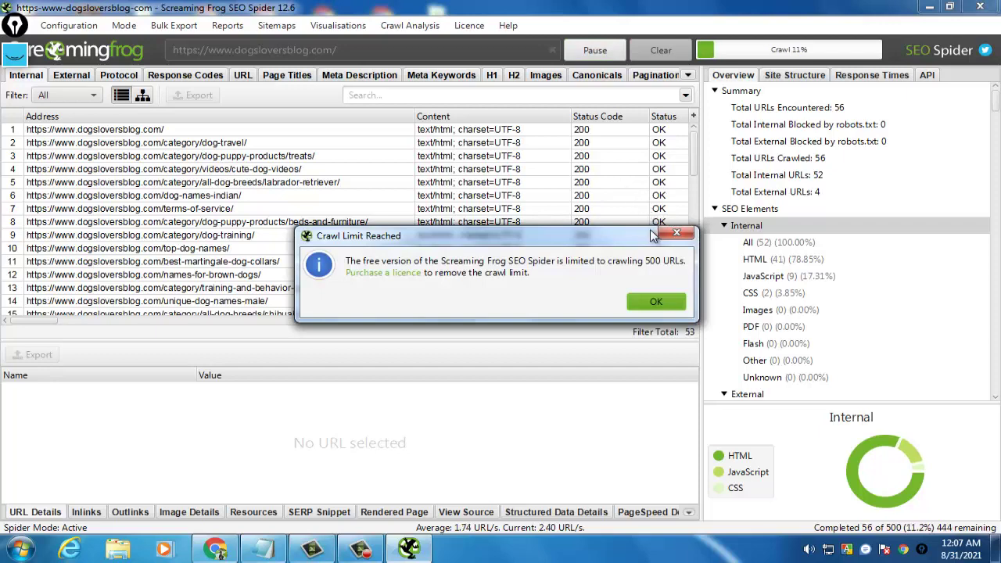
pyautogui.click(676, 233)
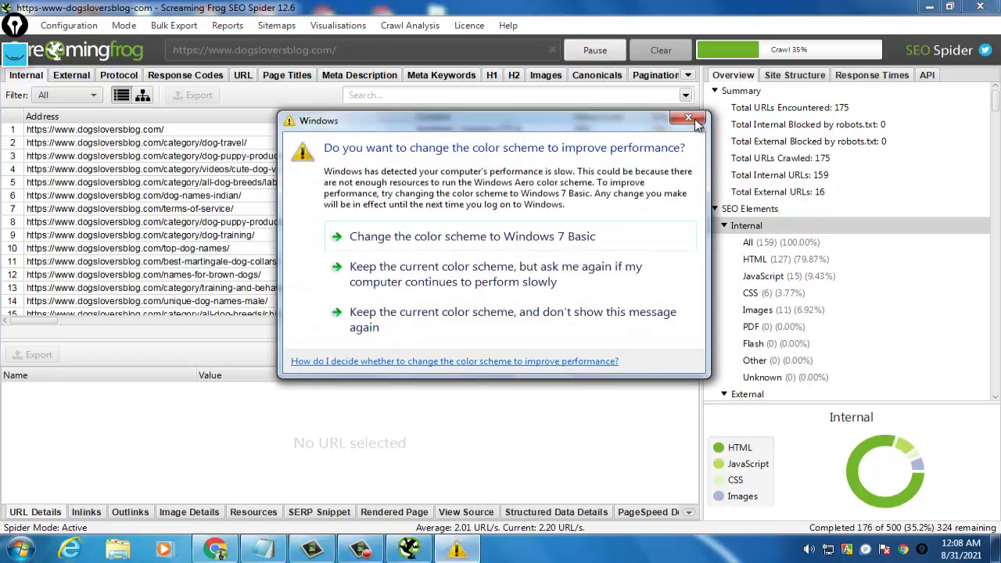
pyautogui.click(695, 119)
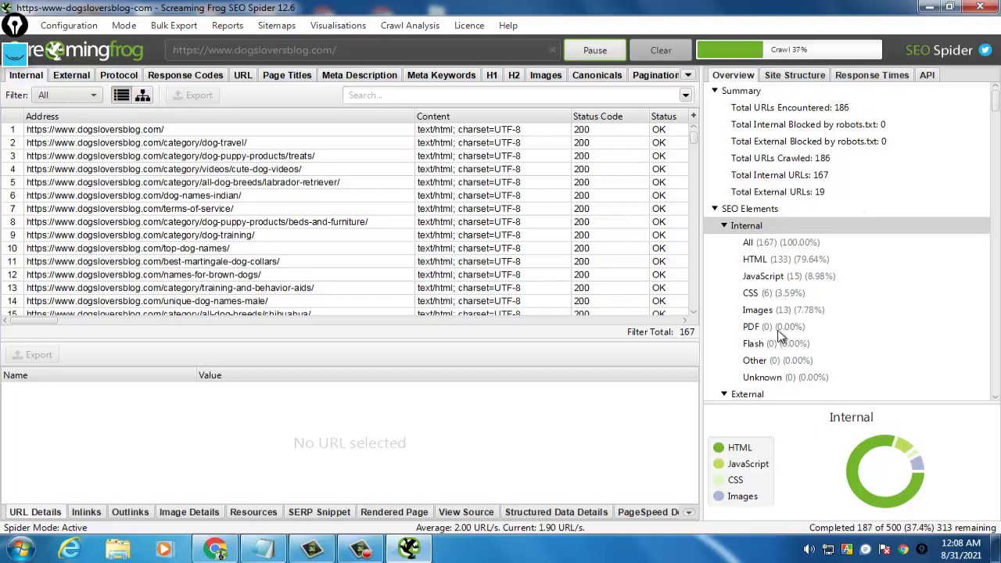
# Circle the Internal heading in pink pen, tick HTML, JavaScript, CSS and Images below it, and clear the marks
pyautogui.click(12, 57)
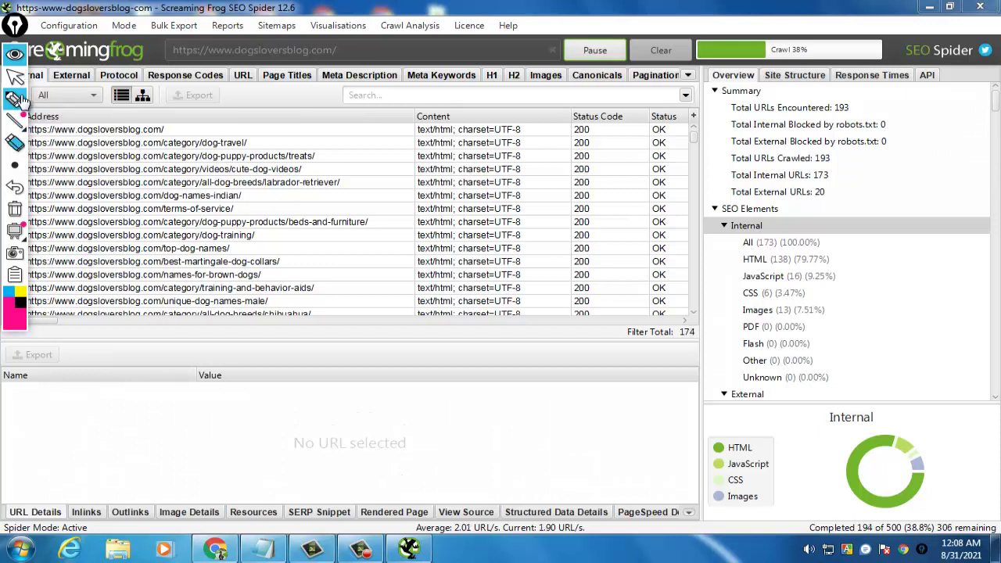
pyautogui.moveTo(14, 98)
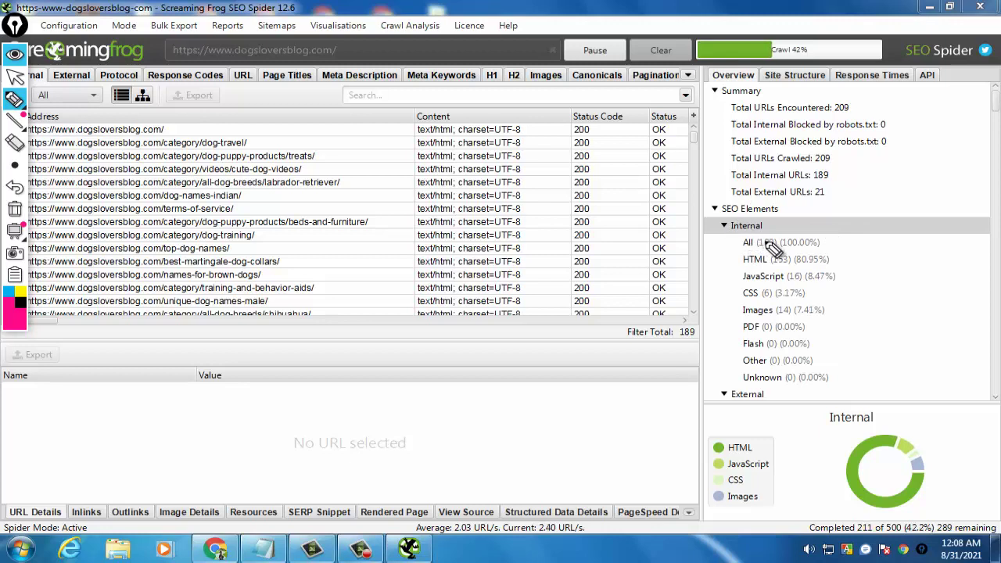
pyautogui.moveTo(770, 238)
pyautogui.mouseDown()
pyautogui.moveTo(735, 235)
pyautogui.moveTo(739, 220)
pyautogui.moveTo(775, 236)
pyautogui.mouseUp()
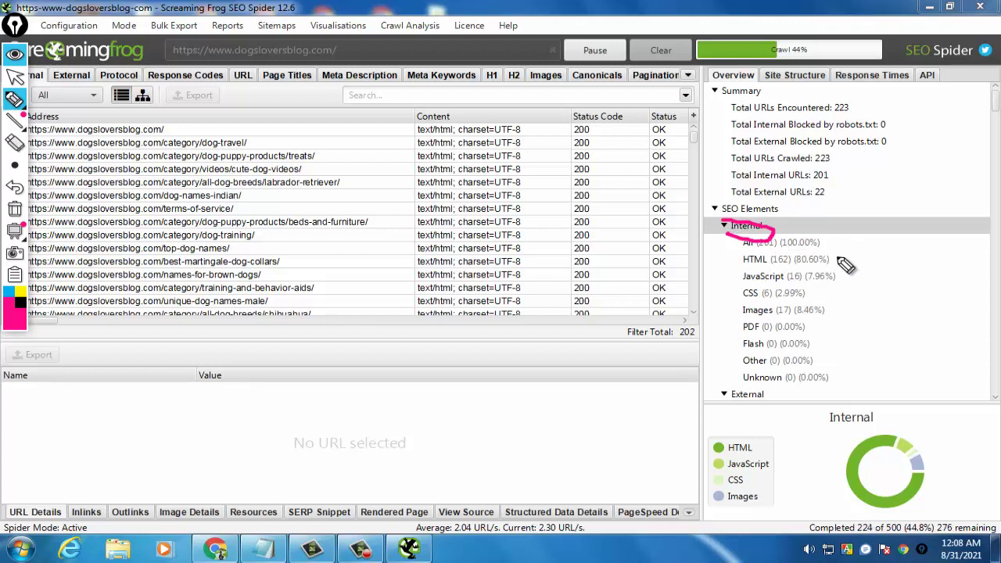
pyautogui.moveTo(835, 258); pyautogui.dragTo(868, 256)
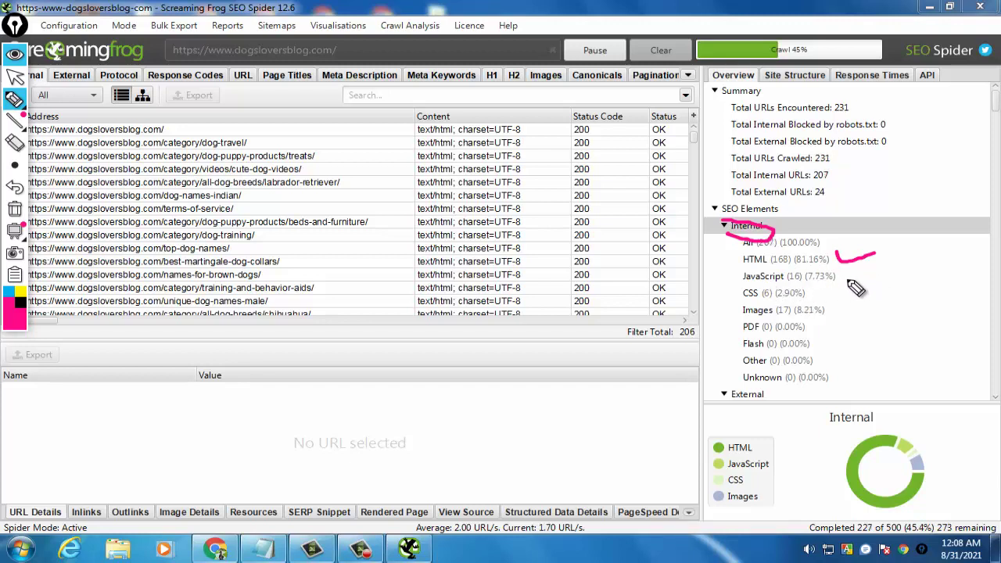
pyautogui.moveTo(843, 276); pyautogui.dragTo(877, 272)
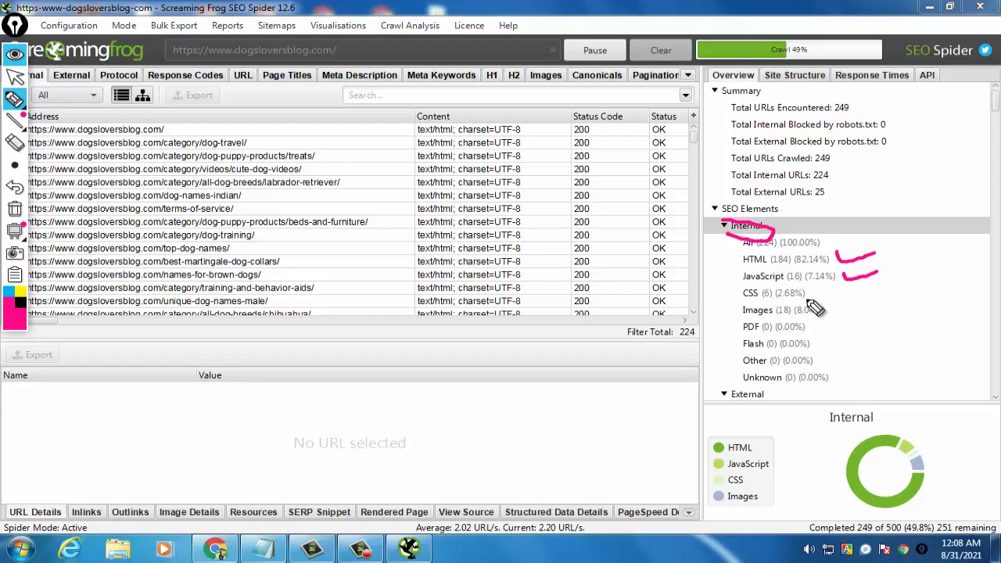
pyautogui.moveTo(816, 296)
pyautogui.mouseDown()
pyautogui.moveTo(858, 284)
pyautogui.moveTo(836, 311)
pyautogui.mouseUp()
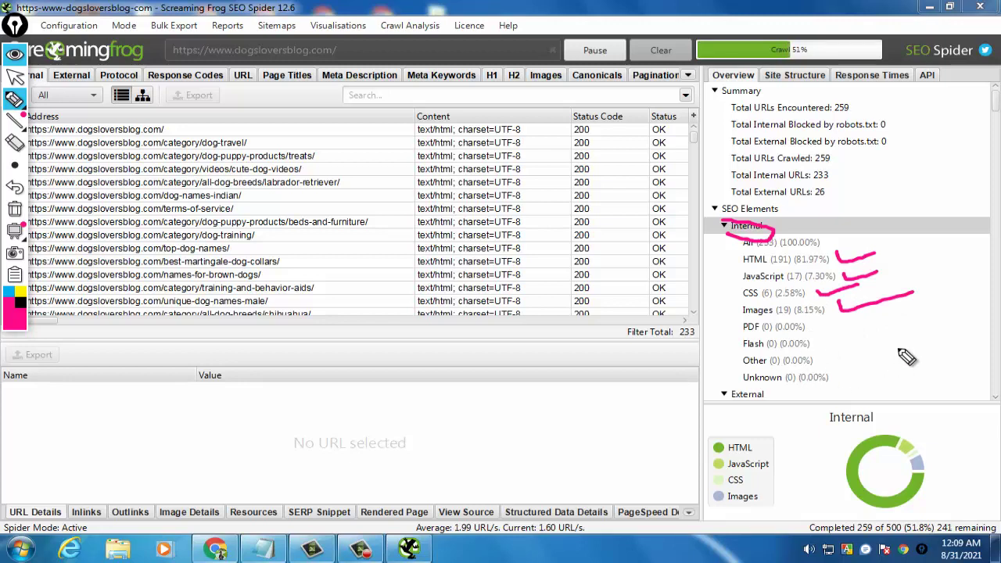
pyautogui.click(15, 209)
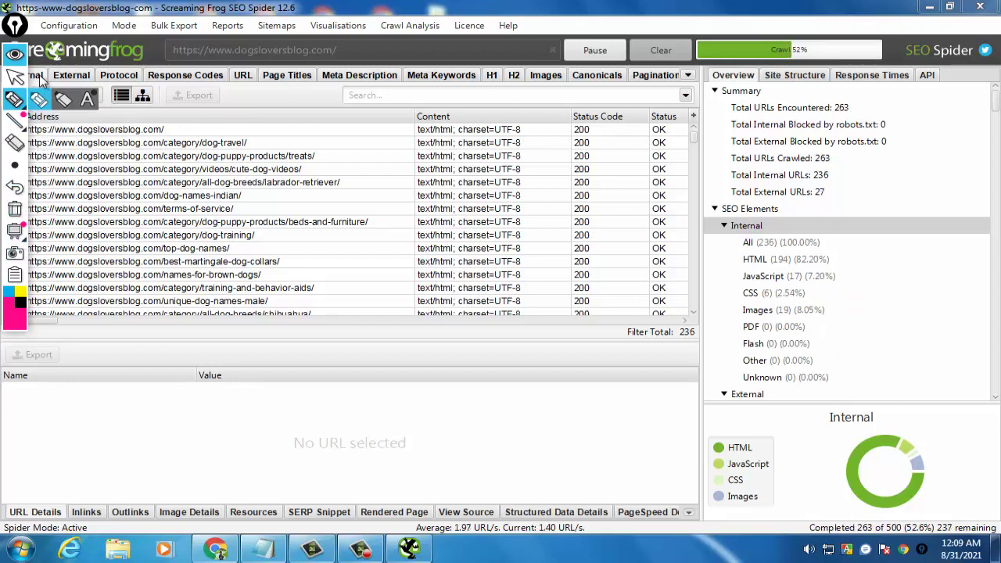
pyautogui.click(14, 76)
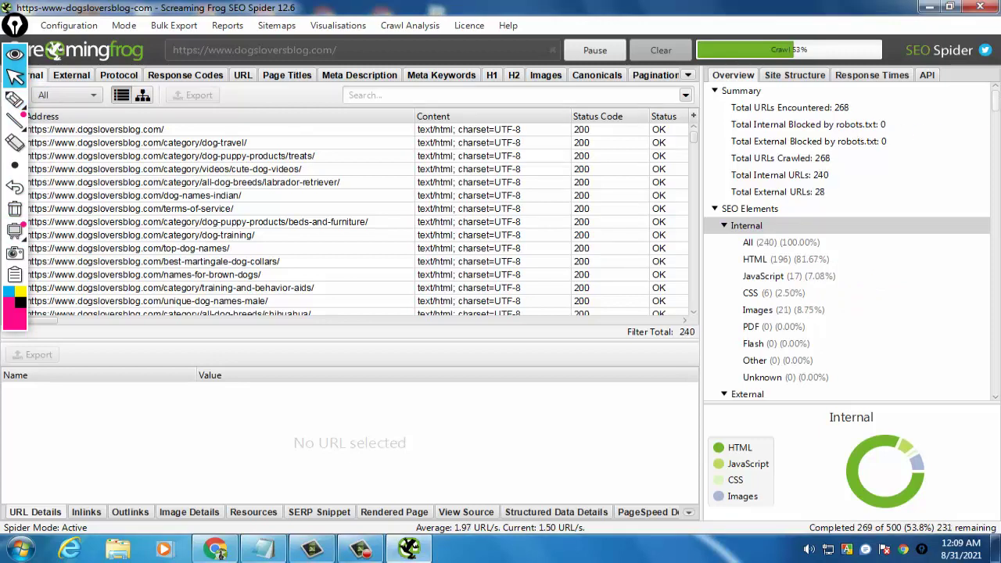
# Underline the All entry under External with the pink highlighter and dismiss the Windows color scheme dialog
pyautogui.scroll(-3, 995, 116)
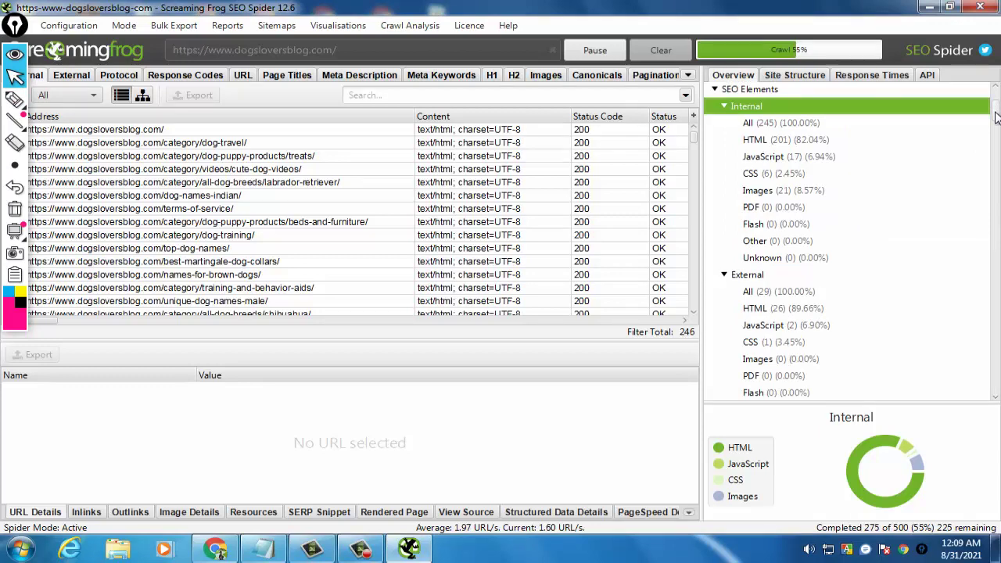
pyautogui.scroll(-3, 995, 115)
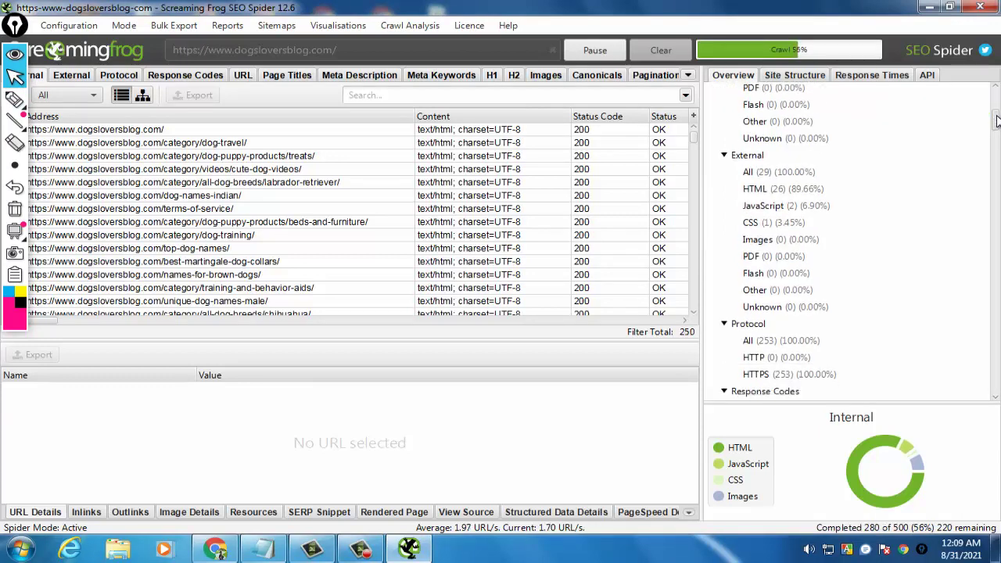
pyautogui.moveTo(15, 99)
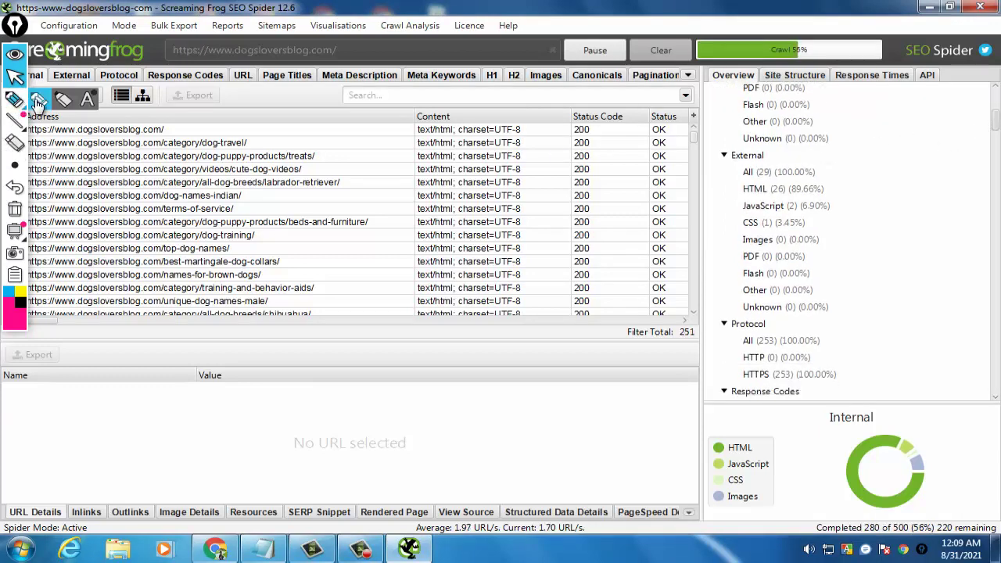
pyautogui.click(63, 102)
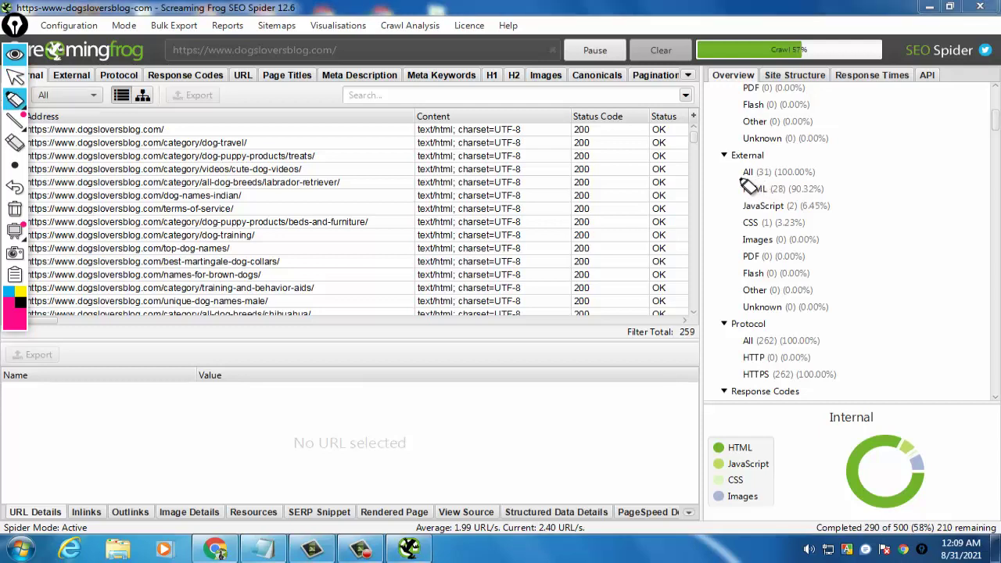
pyautogui.moveTo(736, 178); pyautogui.dragTo(854, 178)
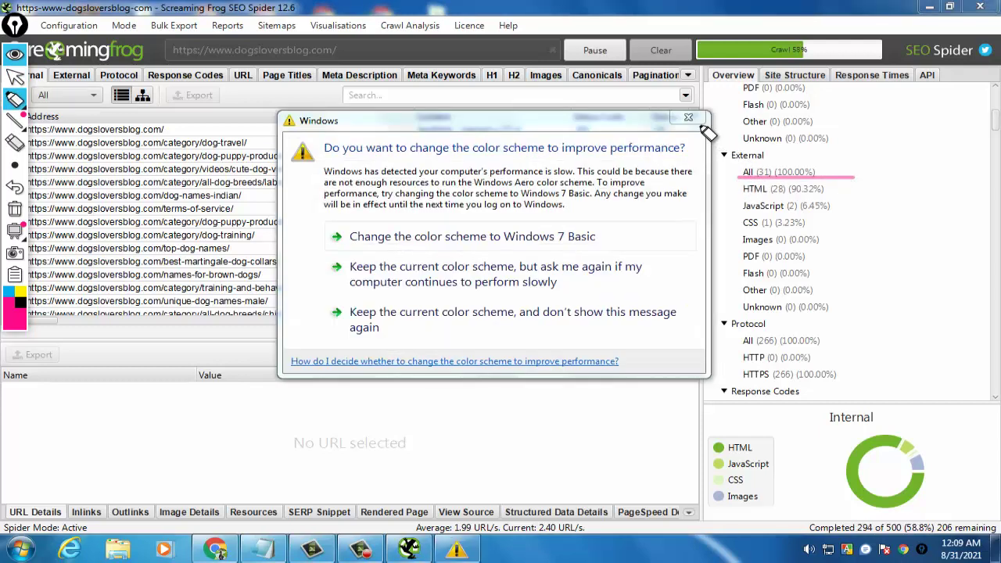
pyautogui.click(15, 75)
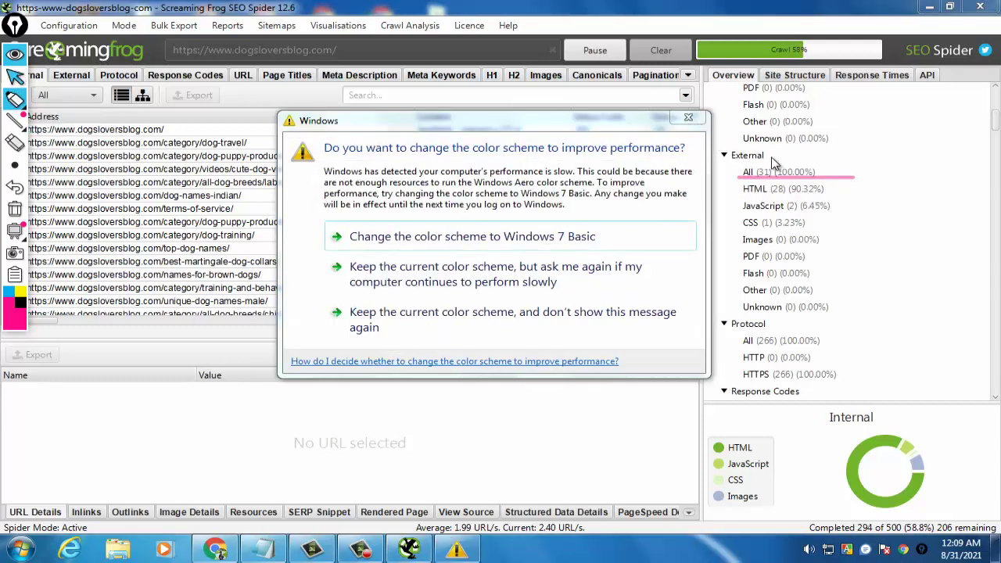
pyautogui.click(688, 118)
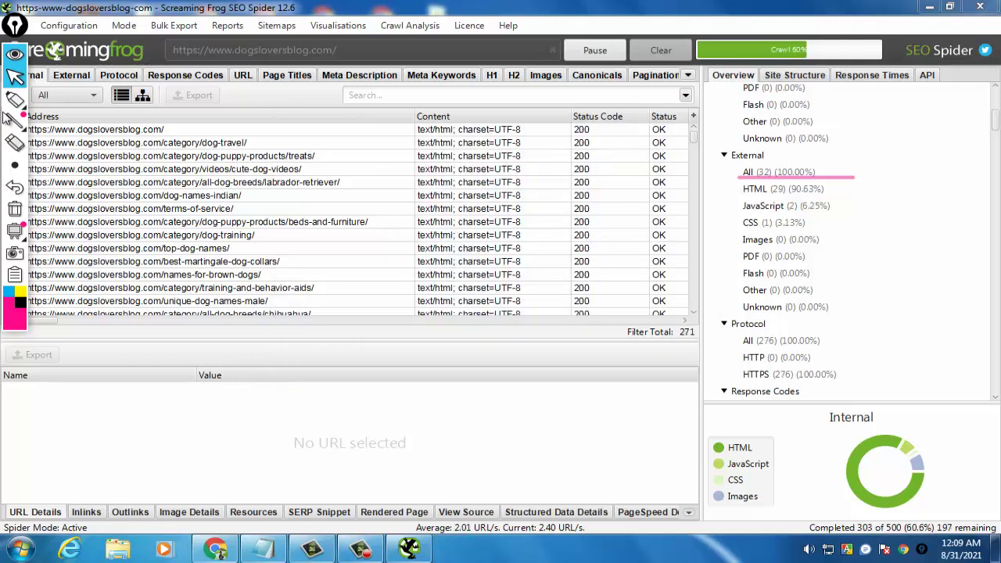
# Tick HTML, JavaScript and CSS under External with the pink highlighter and draw strokes beside the entries from Images to Unknown
pyautogui.click(16, 104)
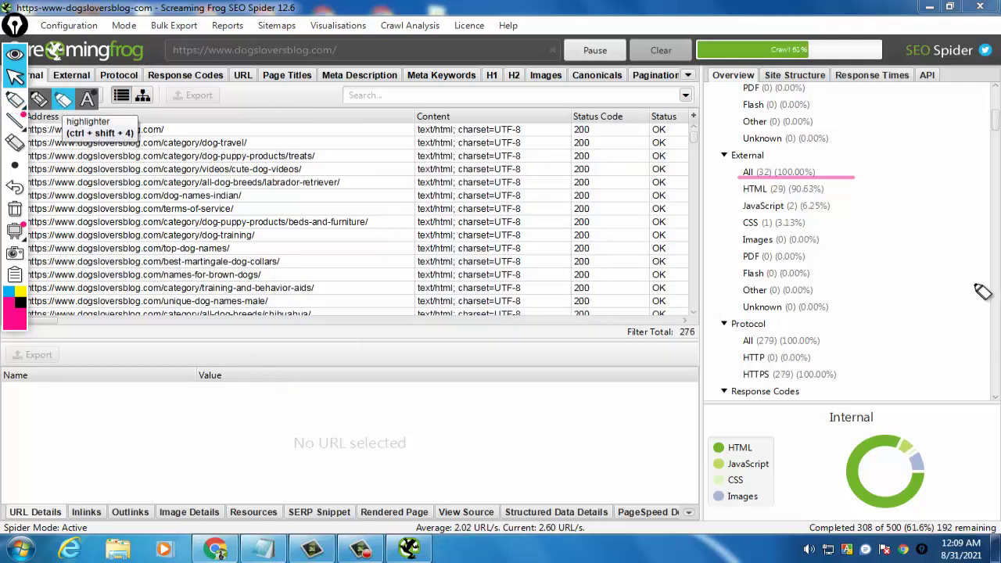
pyautogui.click(15, 99)
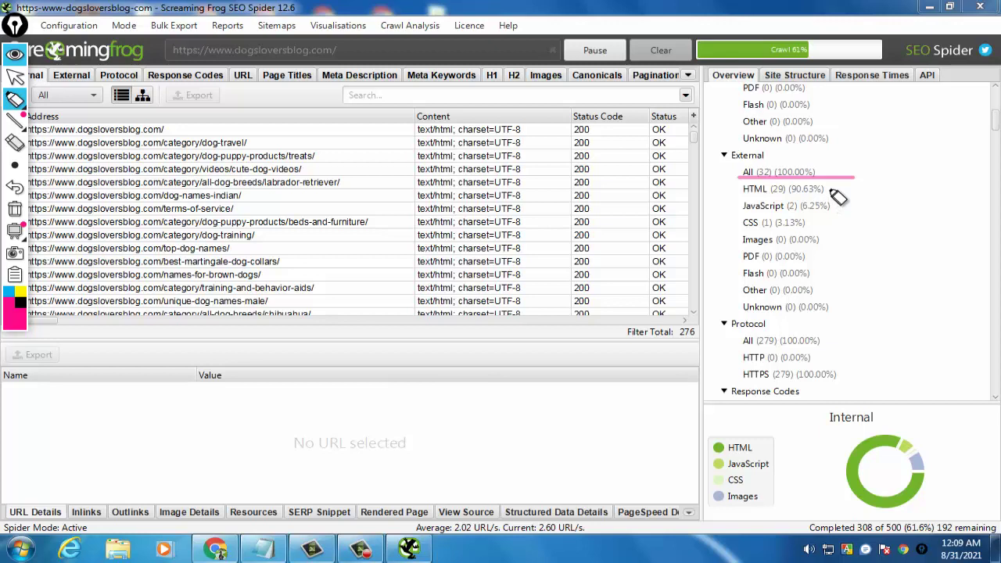
pyautogui.moveTo(829, 190); pyautogui.dragTo(858, 182)
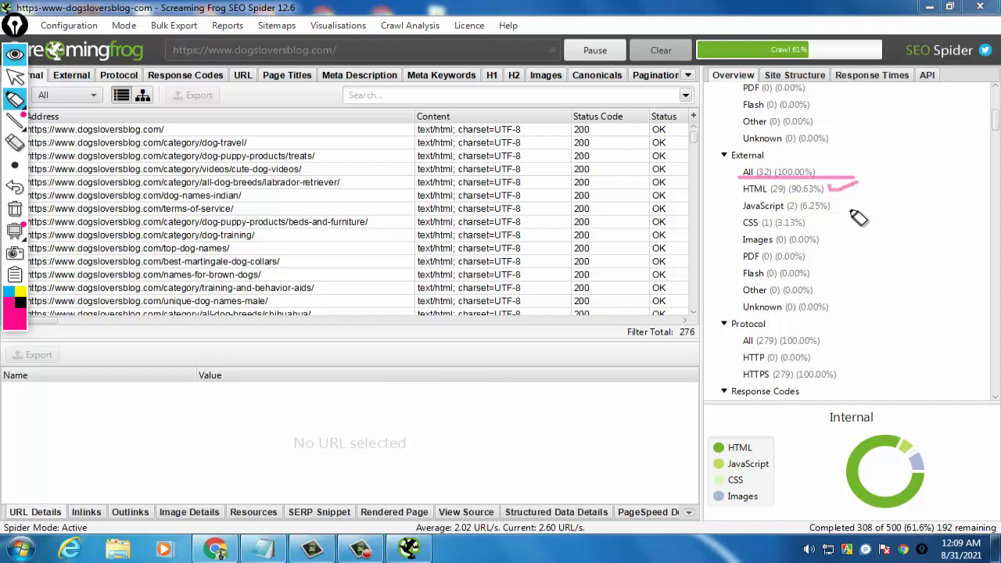
pyautogui.moveTo(894, 188)
pyautogui.mouseDown()
pyautogui.moveTo(838, 206)
pyautogui.moveTo(873, 219)
pyautogui.mouseUp()
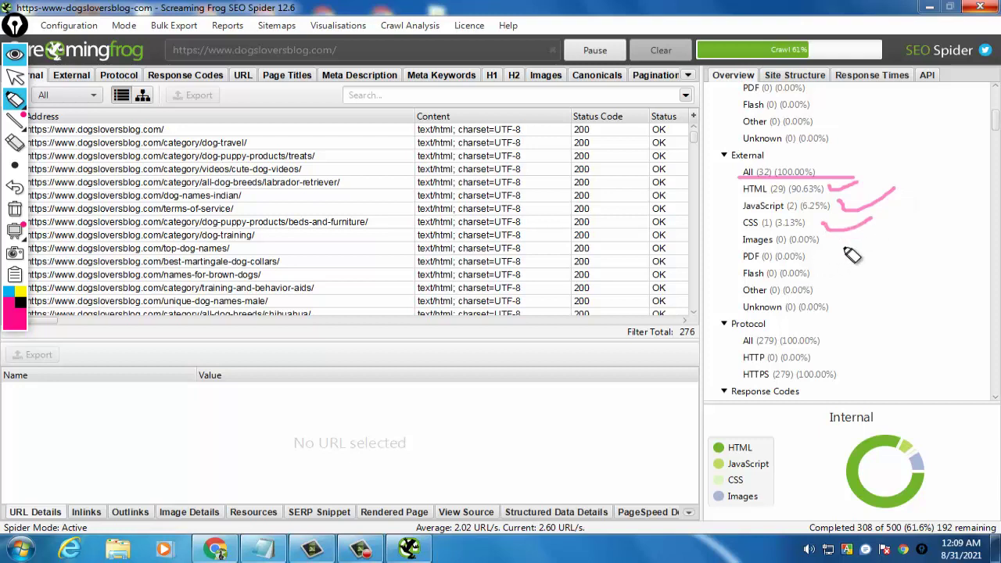
pyautogui.moveTo(828, 247); pyautogui.dragTo(999, 234)
pyautogui.moveTo(862, 265)
pyautogui.mouseDown()
pyautogui.moveTo(821, 266)
pyautogui.moveTo(907, 282)
pyautogui.mouseUp()
pyautogui.moveTo(890, 294); pyautogui.dragTo(858, 300)
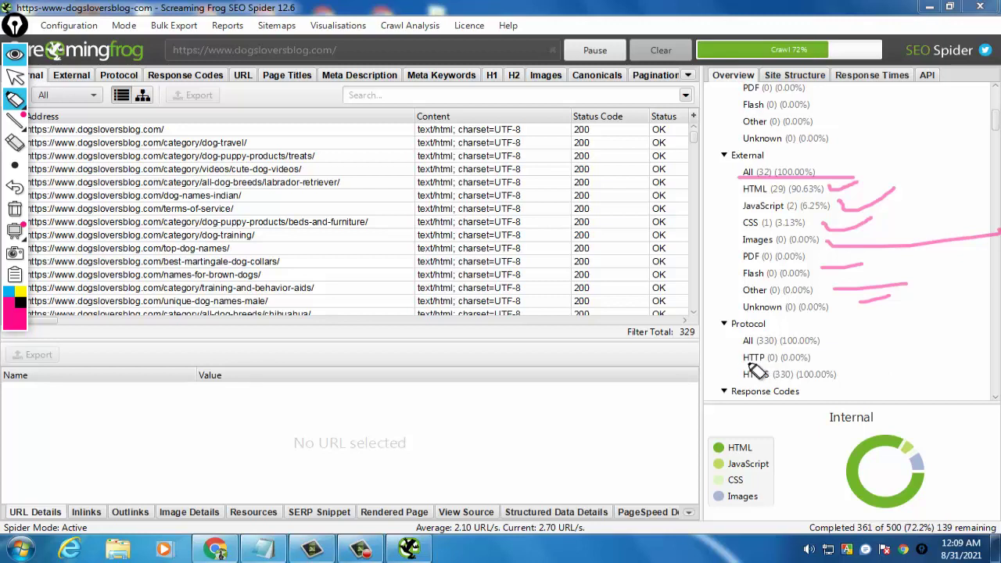
# Underline HTTP and HTTPS under Protocol with the pink highlighter and tick both entries
pyautogui.moveTo(742, 362); pyautogui.dragTo(794, 362)
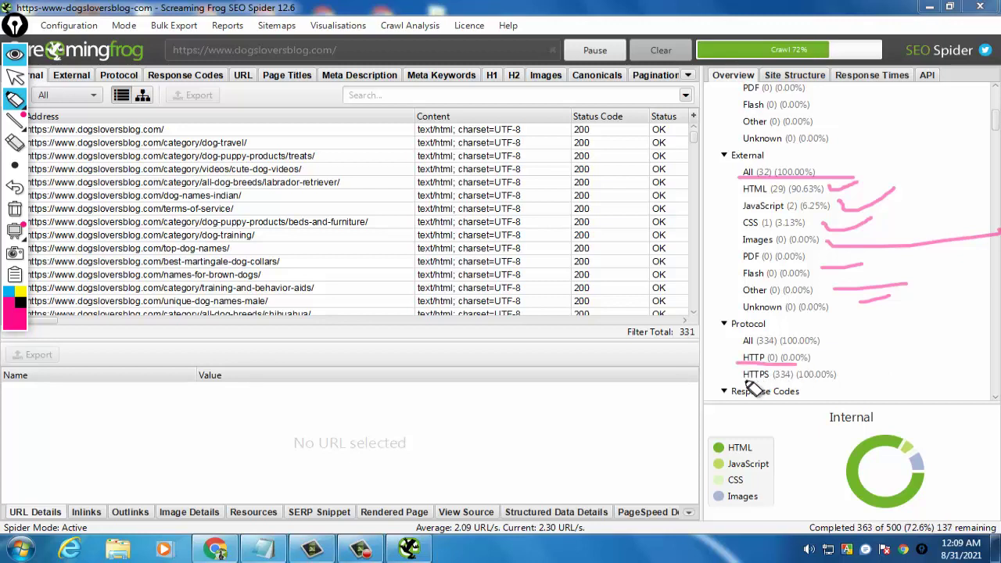
pyautogui.moveTo(746, 383); pyautogui.dragTo(799, 383)
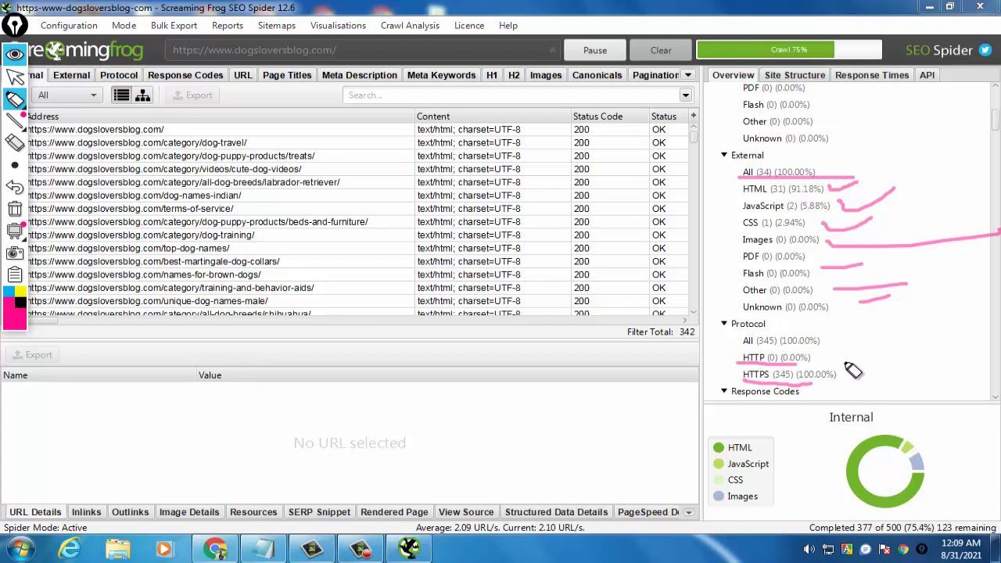
pyautogui.moveTo(818, 353)
pyautogui.mouseDown()
pyautogui.moveTo(844, 347)
pyautogui.moveTo(858, 373)
pyautogui.moveTo(876, 358)
pyautogui.mouseUp()
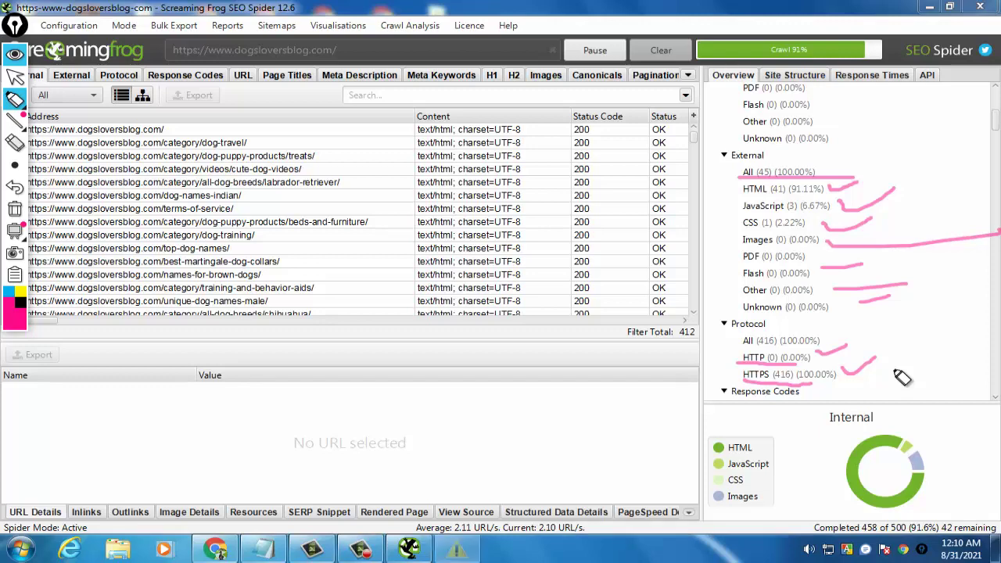
# Dismiss the Windows color scheme dialog without changing the scheme and clear all highlighter marks from the screen
pyautogui.click(15, 75)
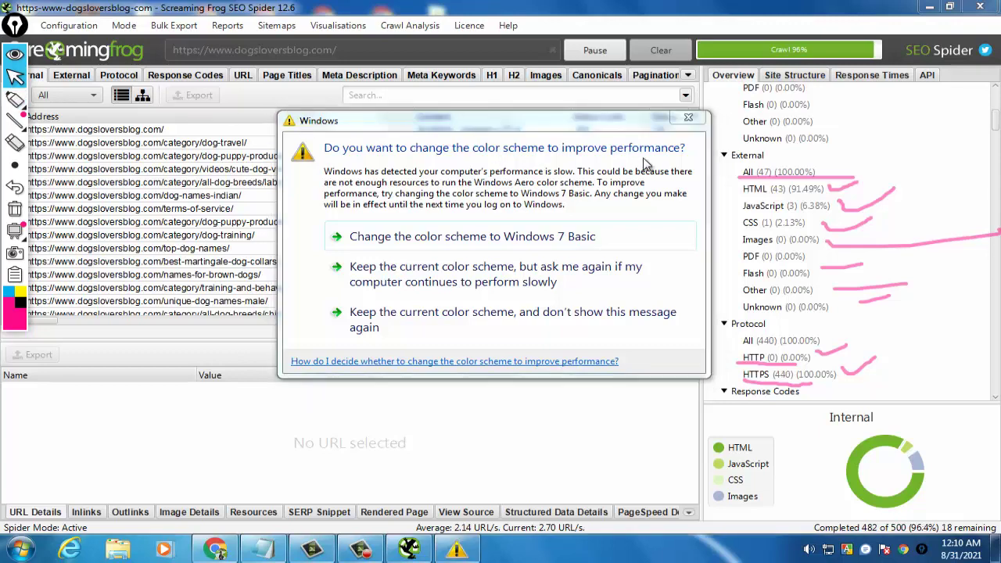
pyautogui.click(687, 117)
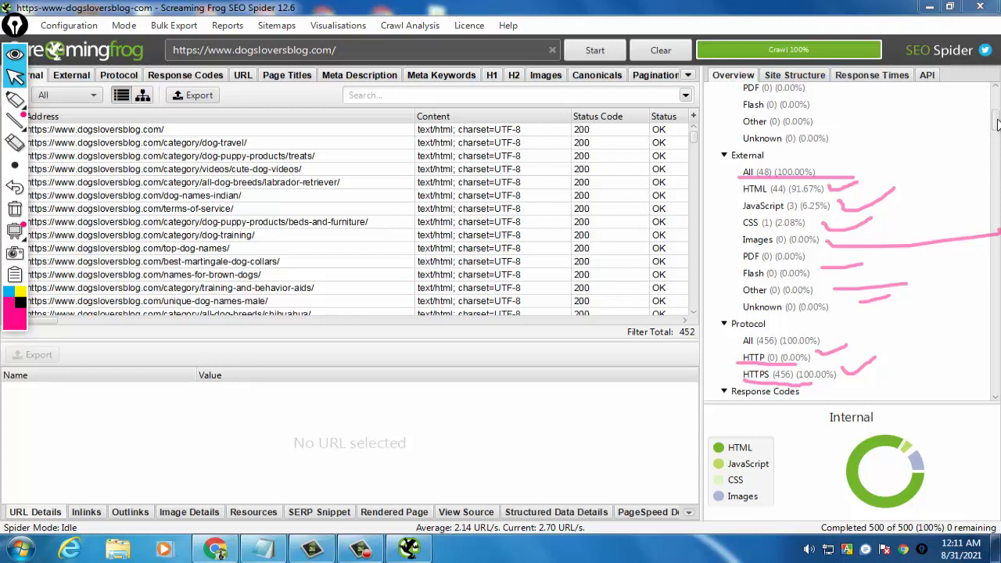
pyautogui.scroll(-3, 996, 123)
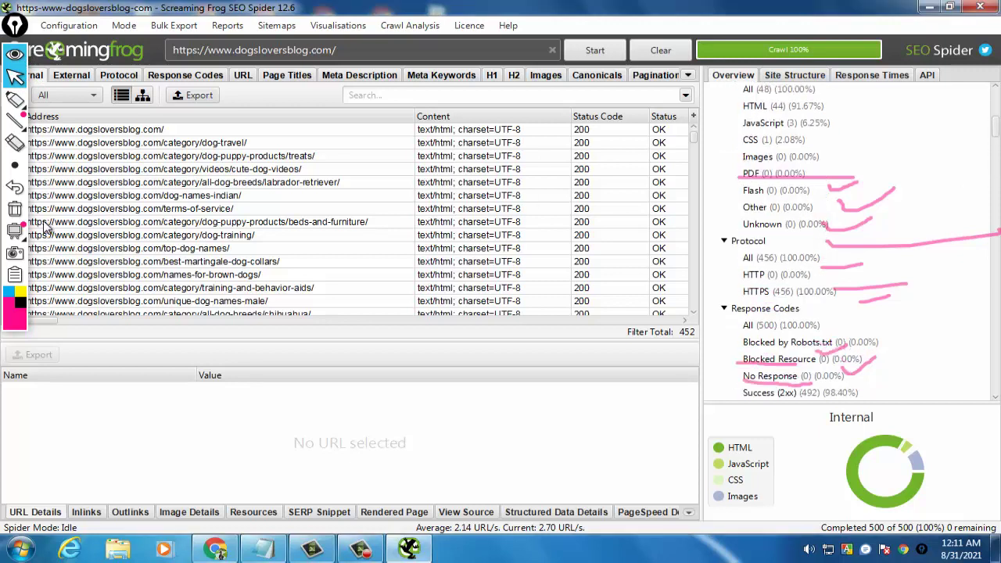
pyautogui.click(15, 208)
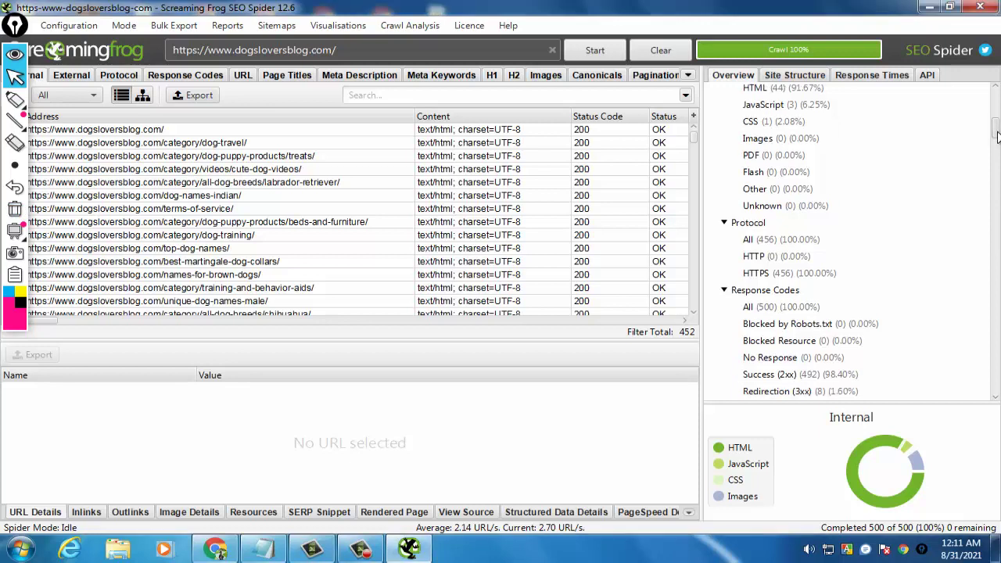
# With the pink pen, tick All and Blocked by Robots.txt under Response Codes and draw short strokes beside Blocked Resource and No Response
pyautogui.moveTo(997, 131); pyautogui.dragTo(997, 141)
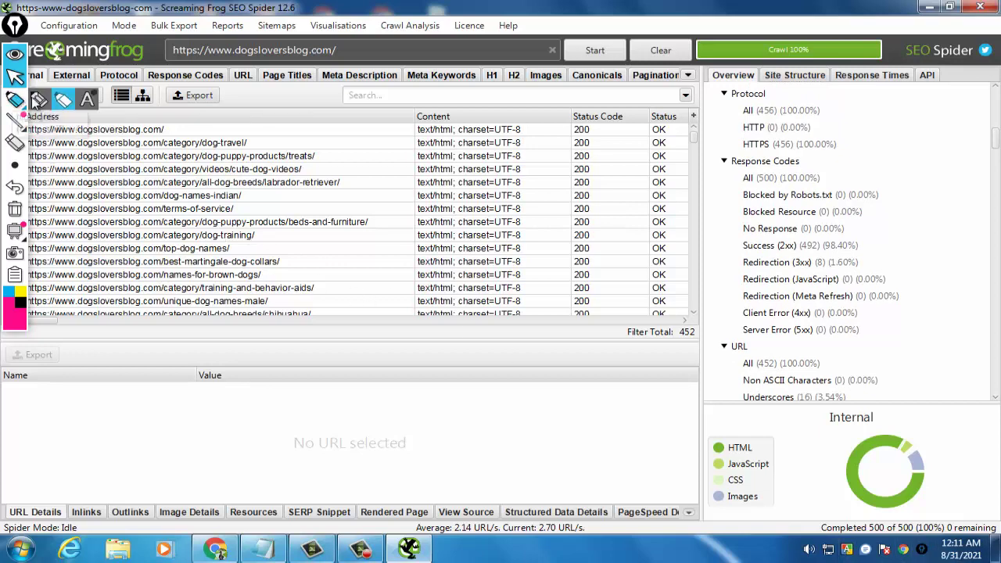
pyautogui.click(39, 100)
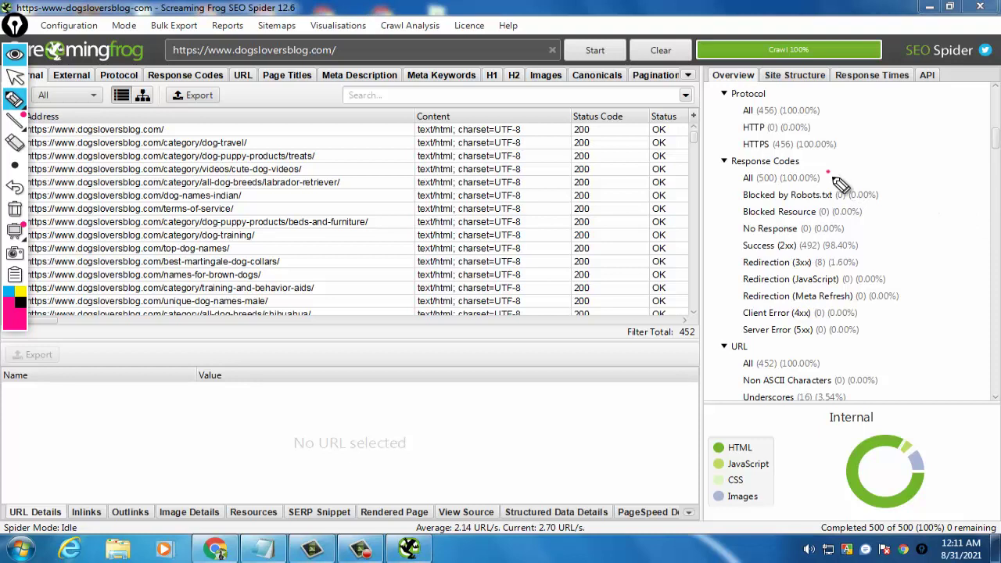
pyautogui.moveTo(830, 178); pyautogui.dragTo(868, 165)
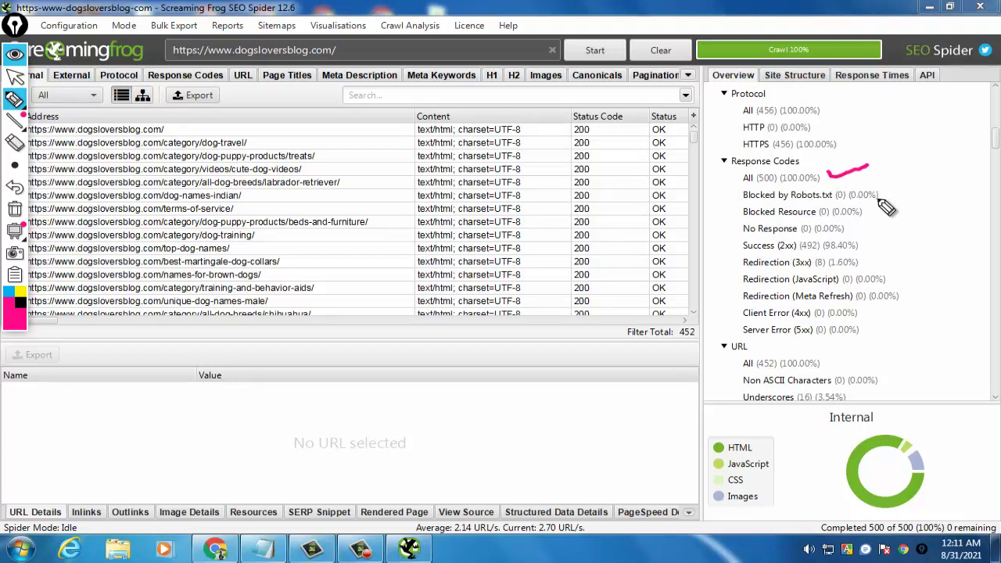
pyautogui.moveTo(887, 197); pyautogui.dragTo(909, 191)
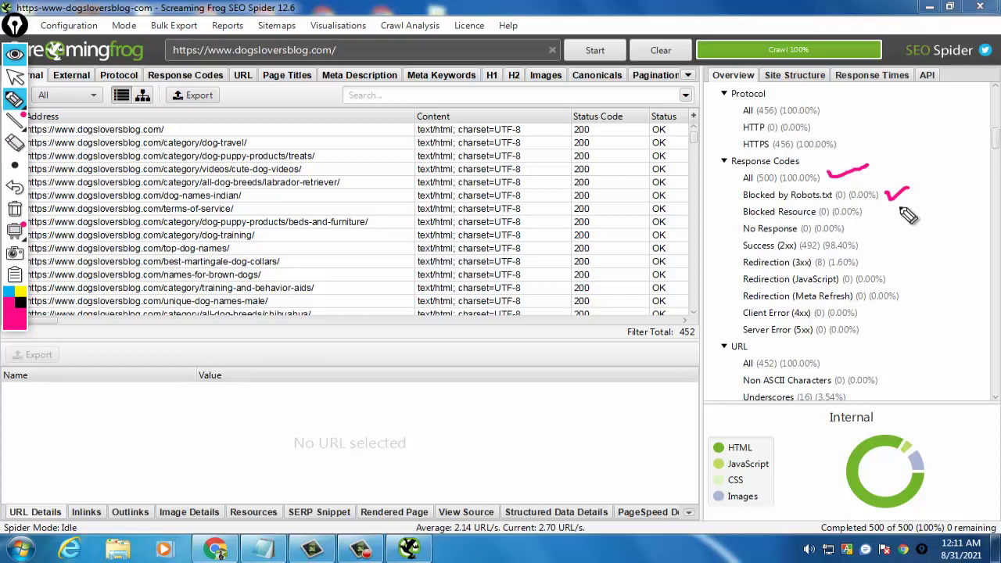
pyautogui.moveTo(858, 222); pyautogui.dragTo(885, 226)
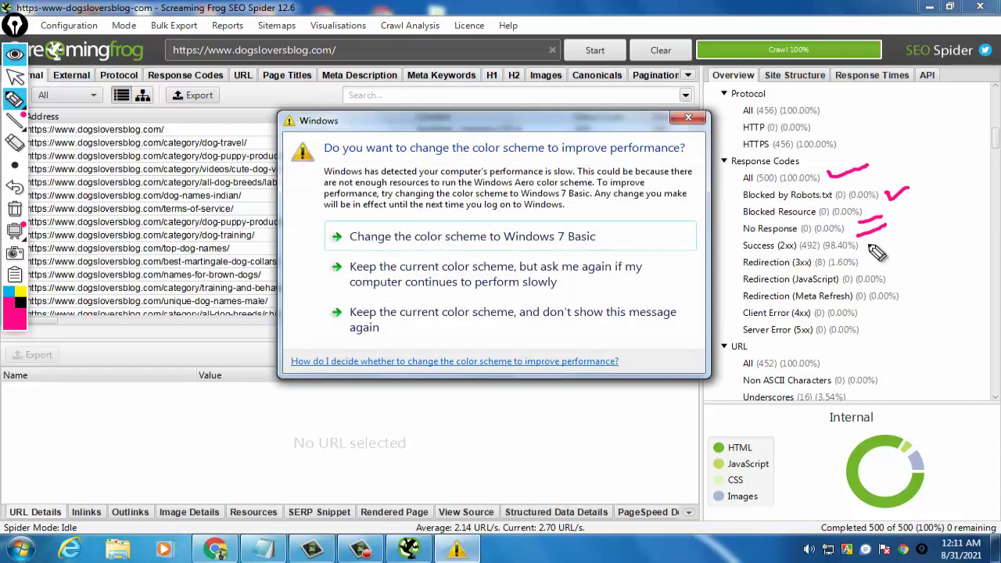
# Tick the Success (2xx), Redirection, Client Error (4xx) and Server Error (5xx) entries under Response Codes in pink pen
pyautogui.moveTo(866, 248)
pyautogui.mouseDown()
pyautogui.moveTo(896, 236)
pyautogui.moveTo(896, 247)
pyautogui.mouseUp()
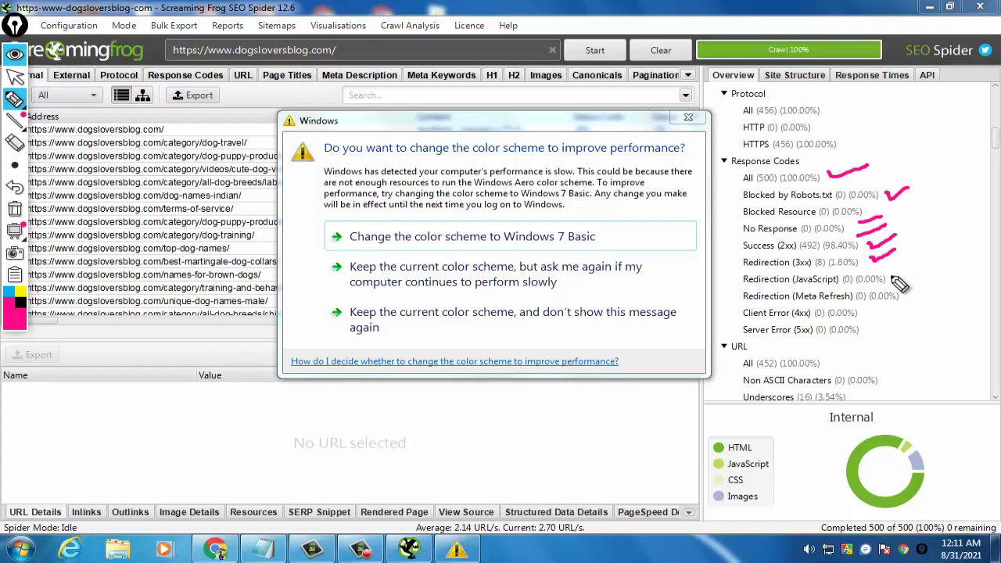
pyautogui.moveTo(891, 279); pyautogui.dragTo(920, 272)
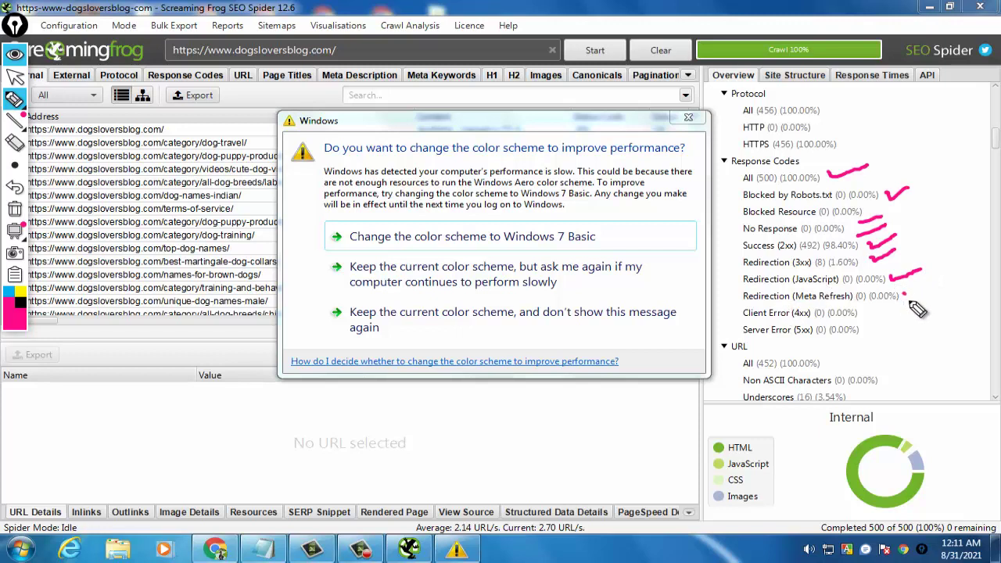
pyautogui.moveTo(905, 297); pyautogui.dragTo(936, 289)
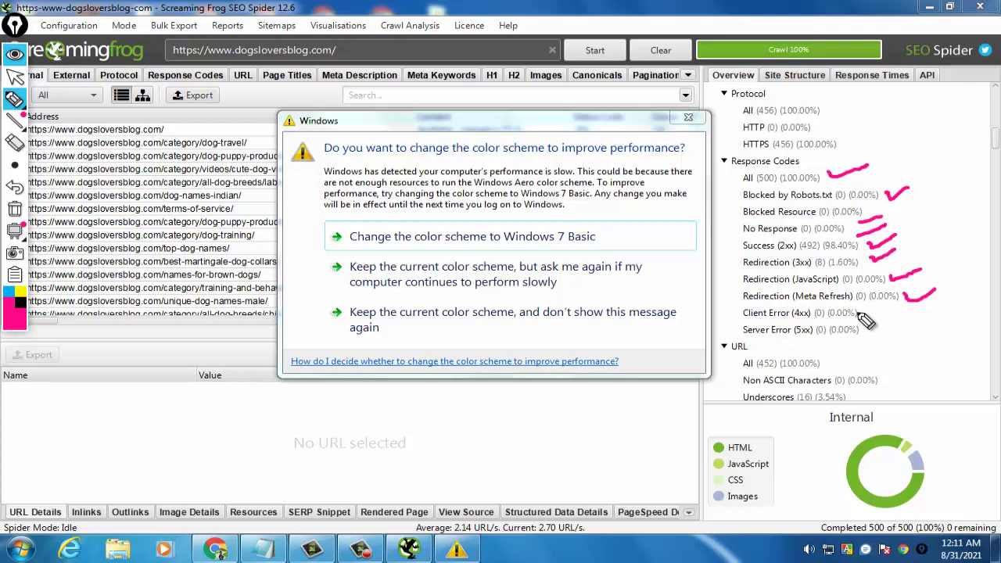
pyautogui.moveTo(863, 314)
pyautogui.mouseDown()
pyautogui.moveTo(882, 307)
pyautogui.moveTo(901, 322)
pyautogui.mouseUp()
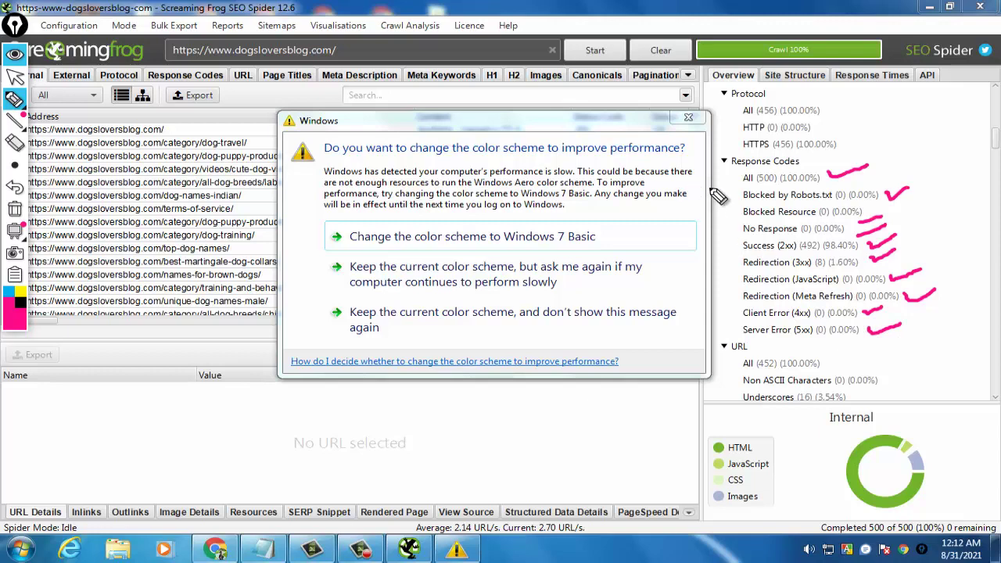
# Close the Windows color scheme dialog and clear the pen marks around Response Codes
pyautogui.press('Escape')
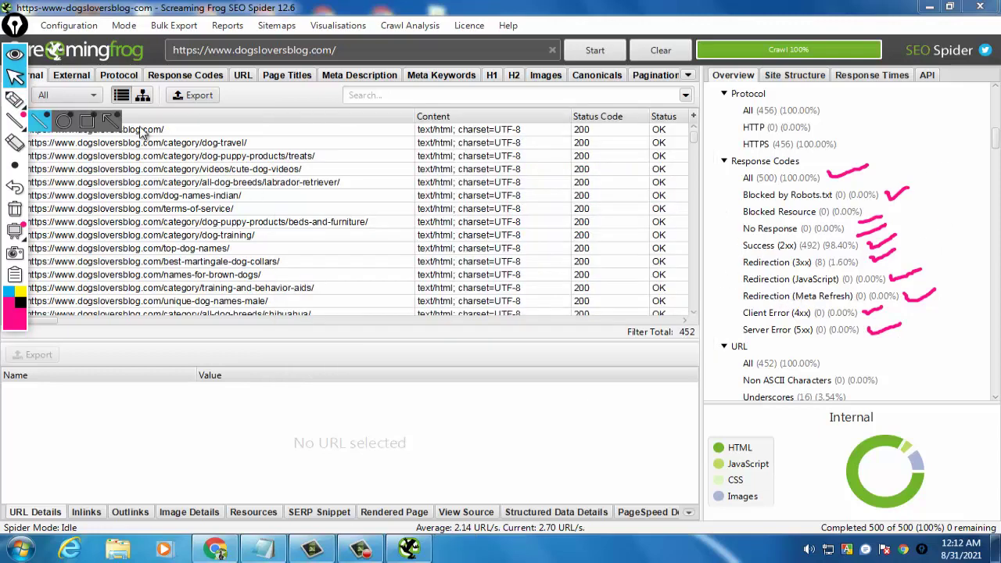
pyautogui.moveTo(15, 100)
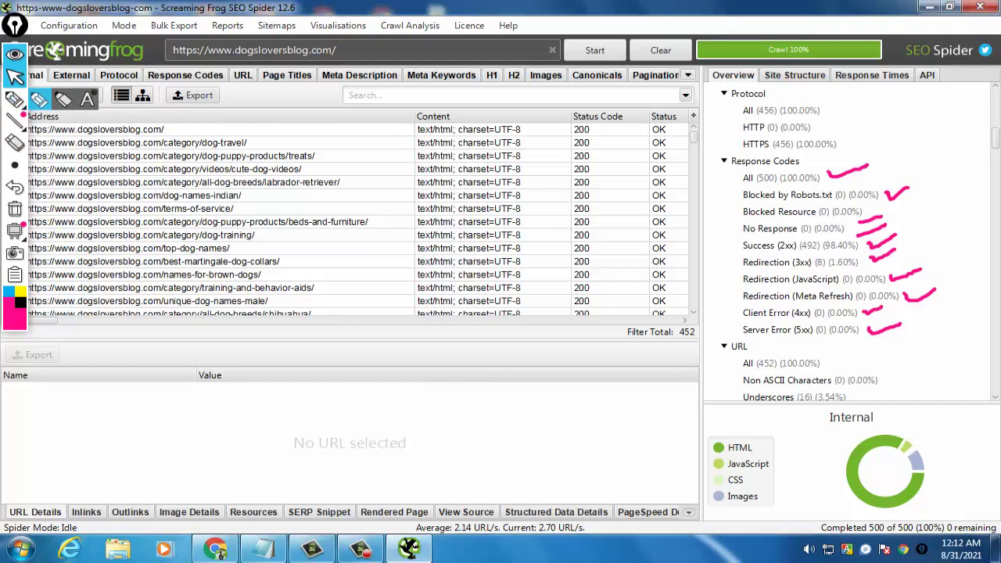
pyautogui.click(15, 209)
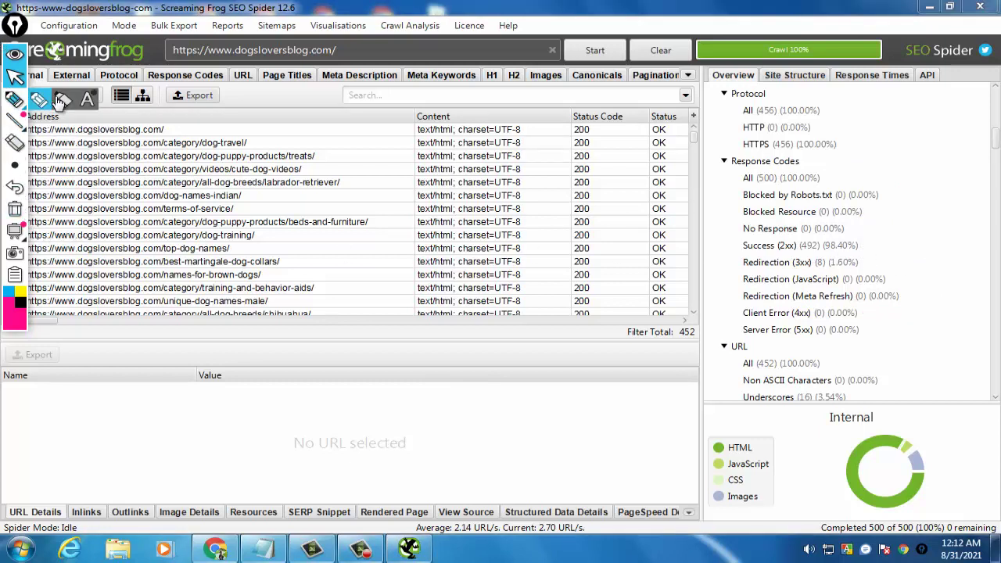
# Tick Client Error (4xx) and Server Error (5xx) in pink pen and handwrite "Java script" and "php" beside and below them
pyautogui.click(40, 99)
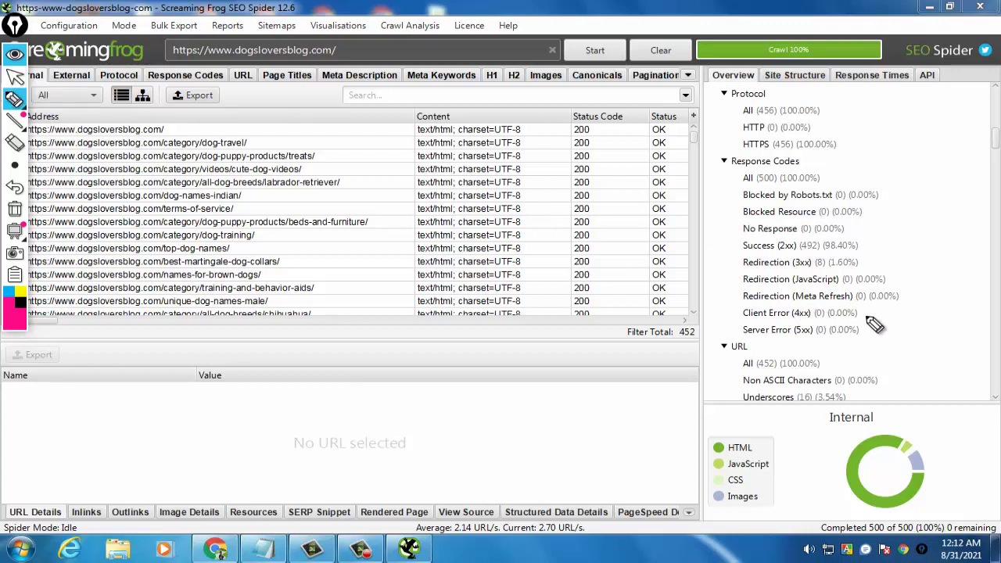
pyautogui.moveTo(864, 312); pyautogui.dragTo(902, 312)
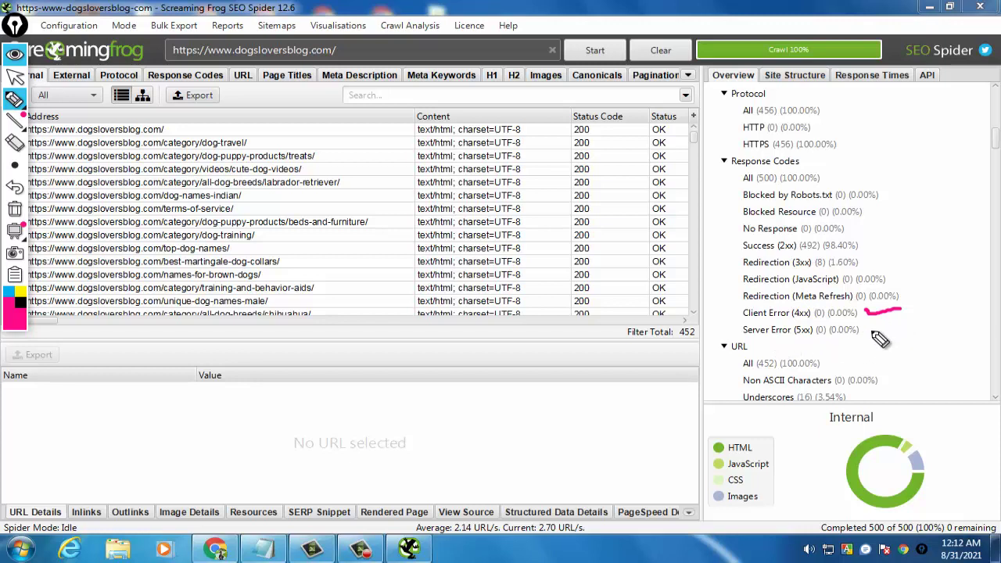
pyautogui.moveTo(874, 338)
pyautogui.mouseDown()
pyautogui.moveTo(907, 328)
pyautogui.moveTo(923, 286)
pyautogui.moveTo(929, 312)
pyautogui.moveTo(981, 296)
pyautogui.mouseUp()
pyautogui.moveTo(940, 322); pyautogui.dragTo(977, 322)
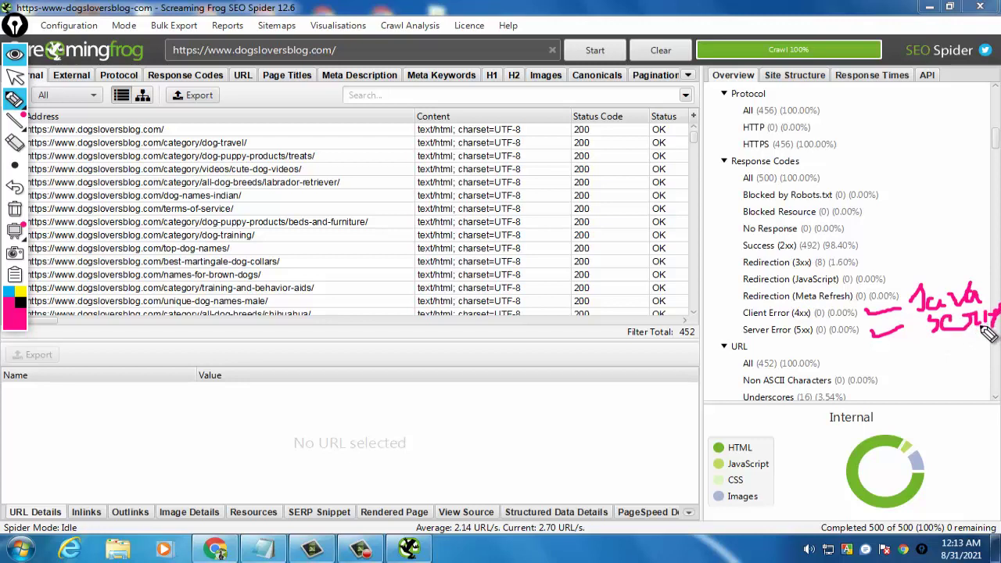
pyautogui.moveTo(982, 329); pyautogui.dragTo(983, 344)
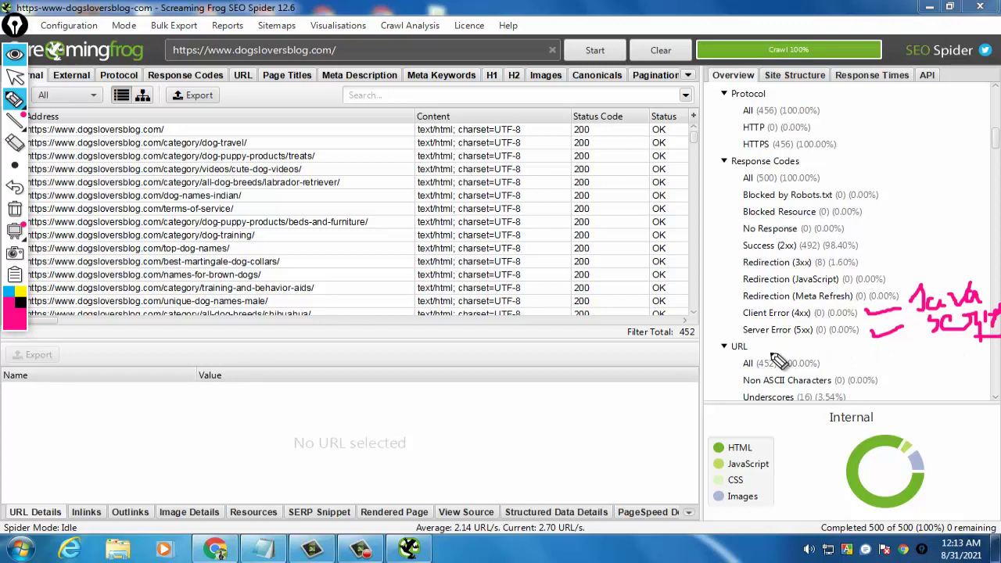
pyautogui.moveTo(768, 344)
pyautogui.mouseDown()
pyautogui.moveTo(770, 358)
pyautogui.moveTo(844, 344)
pyautogui.moveTo(817, 346)
pyautogui.mouseUp()
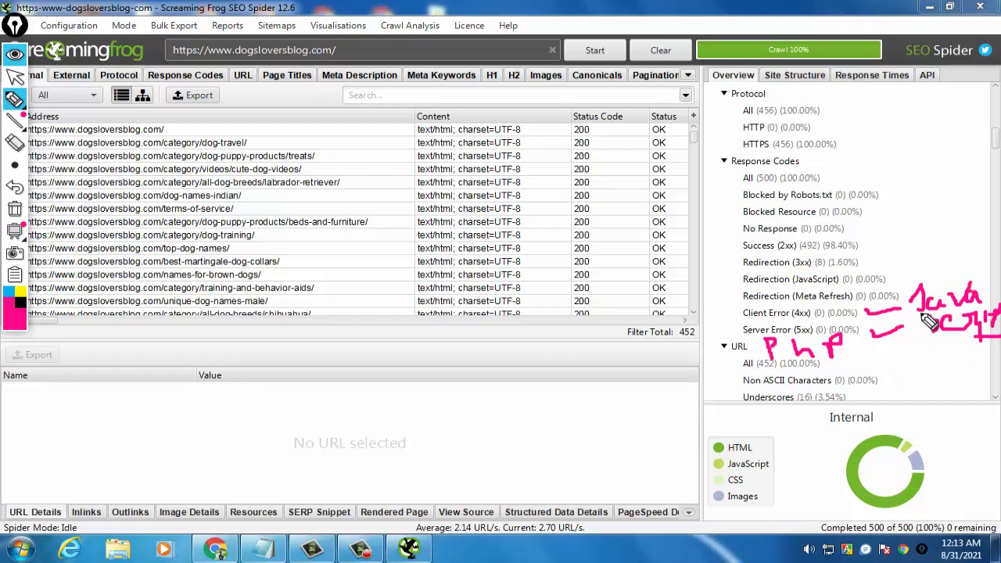
# Leave pen mode, dismiss the Windows color scheme dialog and clear the handwritten notes and ticks
pyautogui.click(15, 76)
pyautogui.click(687, 120)
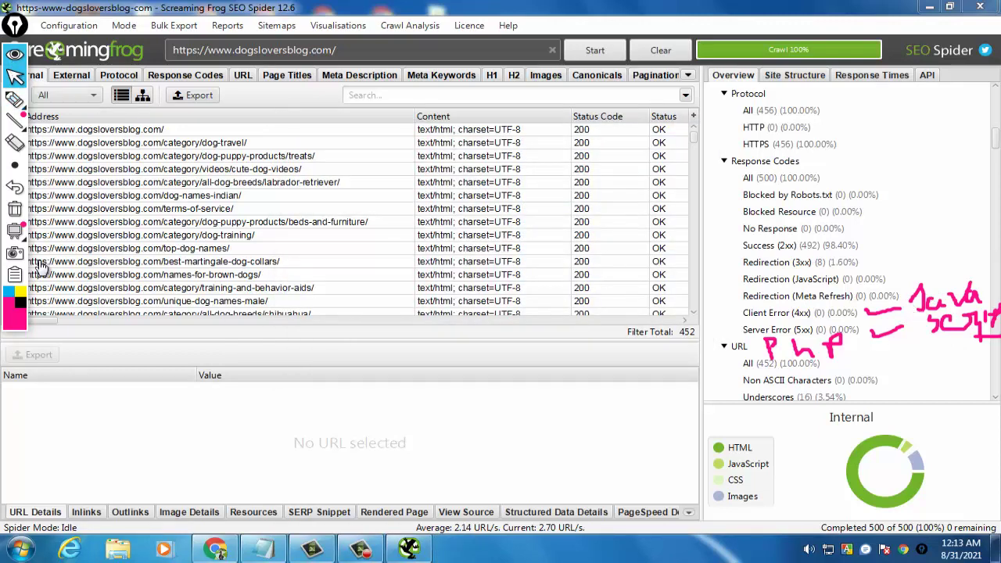
pyautogui.click(15, 208)
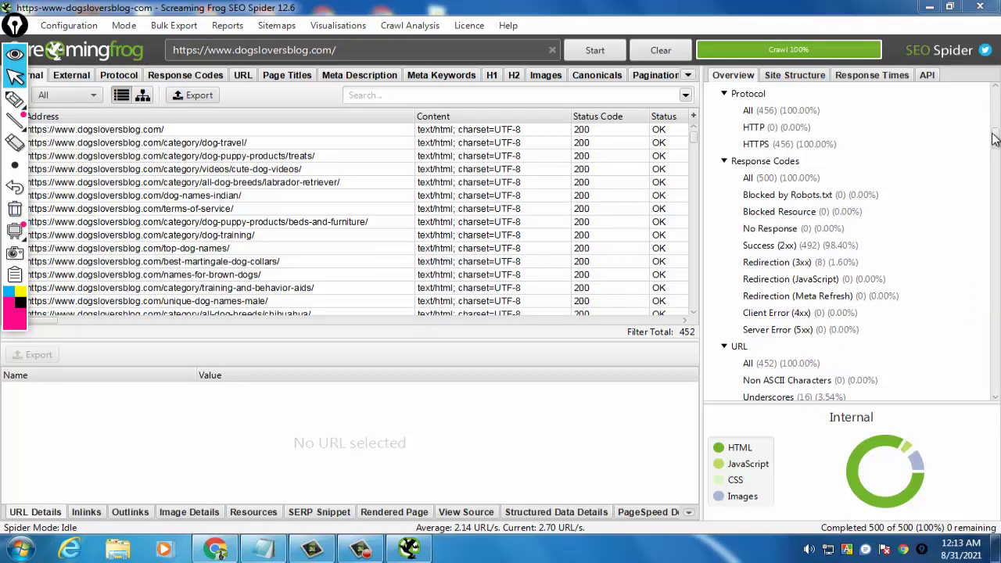
# Tick All, Non ASCII Characters, Underscores, Uppercase, Duplicate and Parameters under URL in pink pen
pyautogui.moveTo(997, 138); pyautogui.dragTo(997, 159)
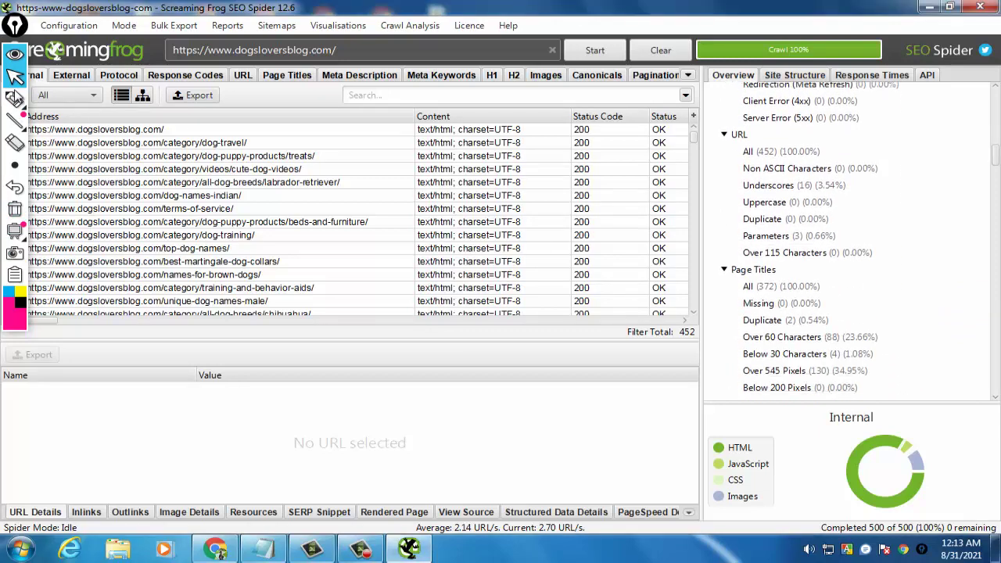
pyautogui.moveTo(7, 108)
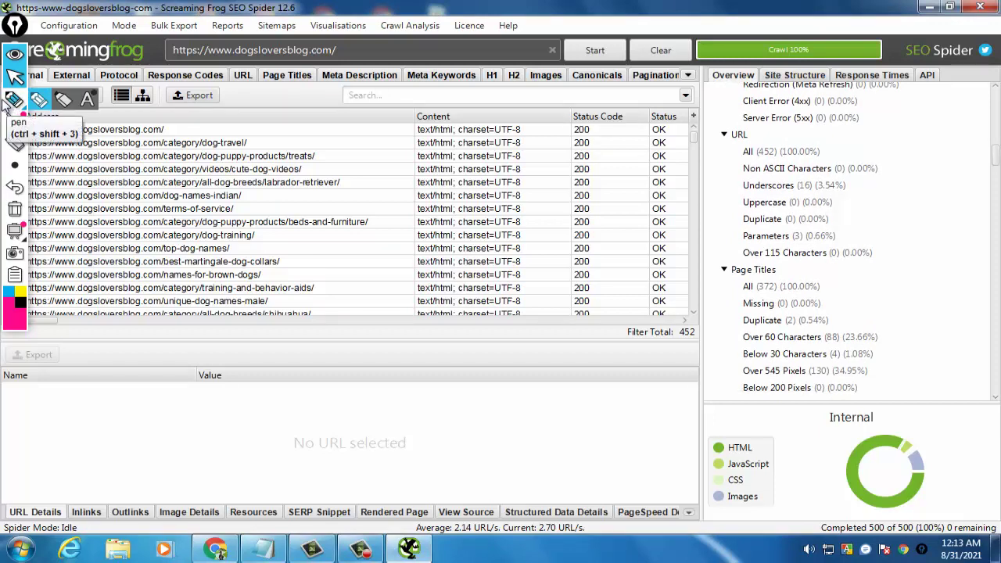
pyautogui.click(12, 100)
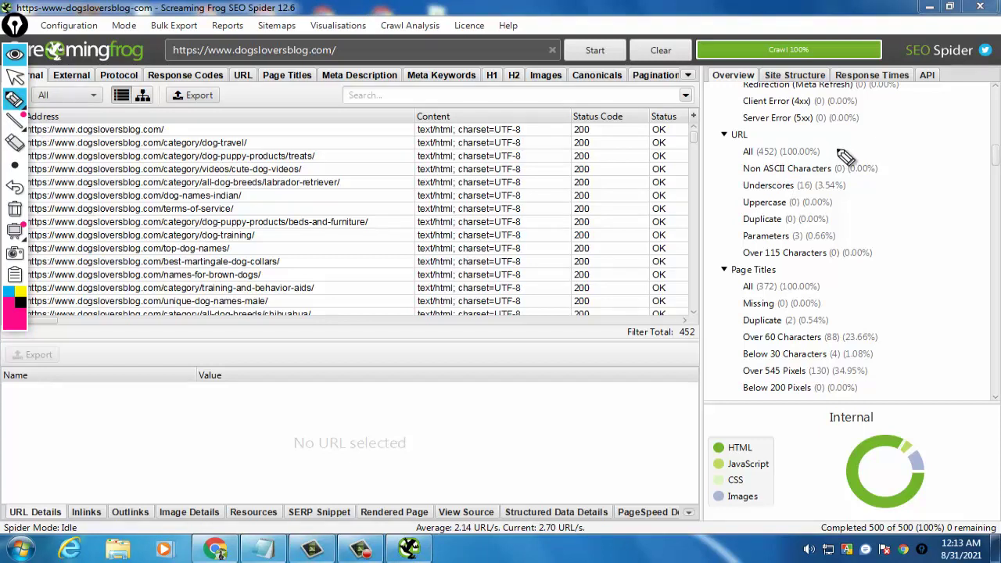
pyautogui.moveTo(833, 148); pyautogui.dragTo(872, 138)
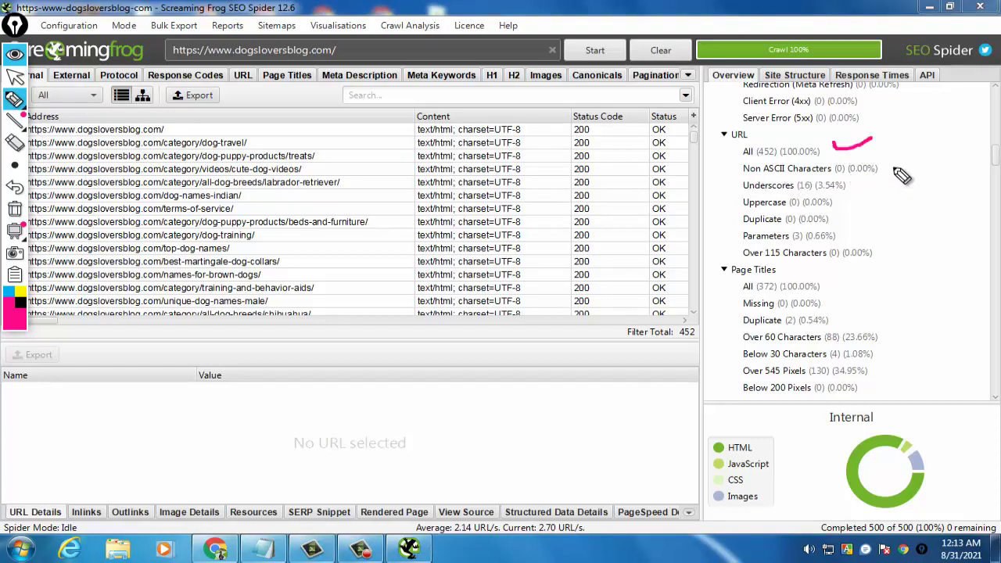
pyautogui.moveTo(891, 170); pyautogui.dragTo(922, 163)
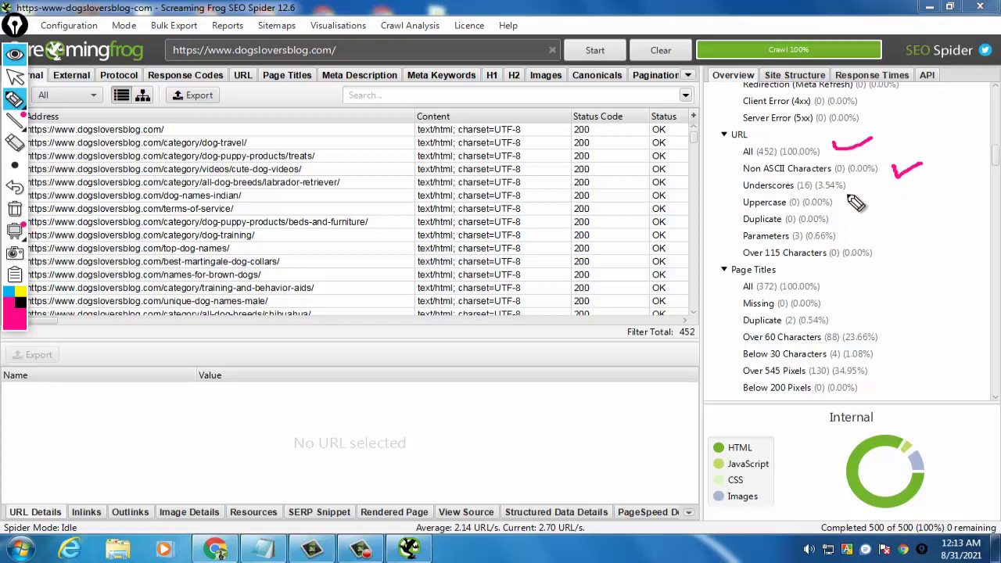
pyautogui.moveTo(855, 186); pyautogui.dragTo(881, 180)
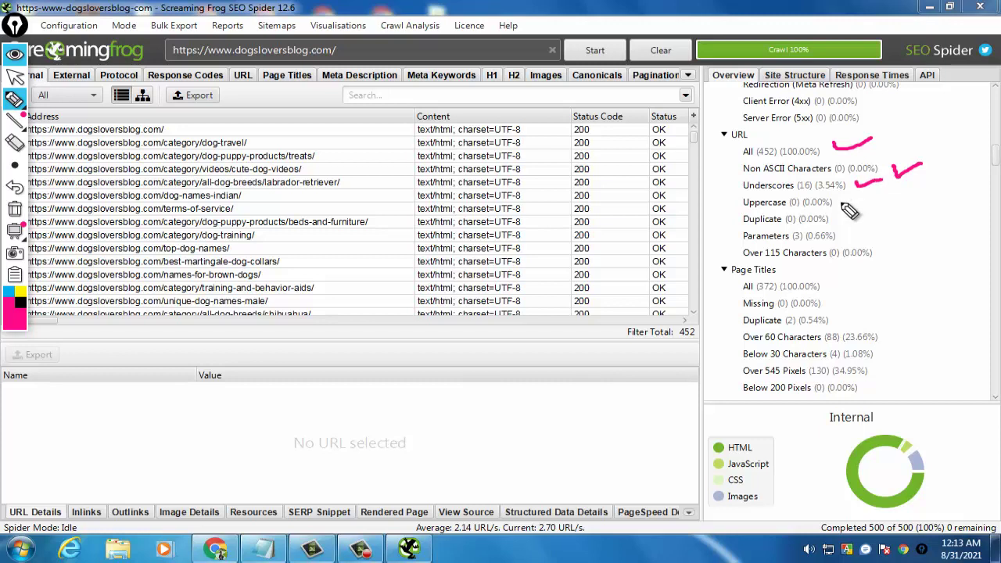
pyautogui.moveTo(841, 202); pyautogui.dragTo(872, 195)
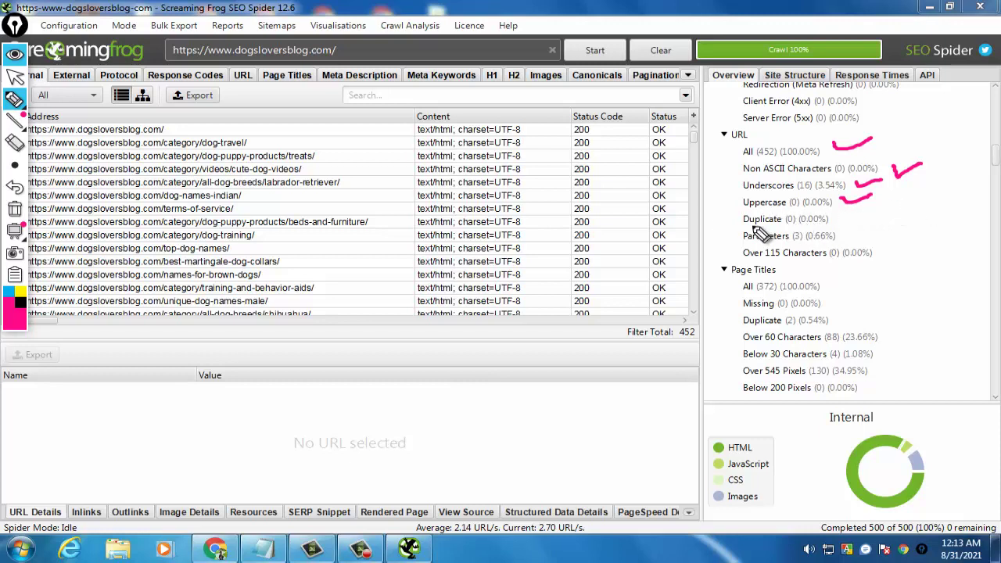
pyautogui.moveTo(837, 225); pyautogui.dragTo(860, 219)
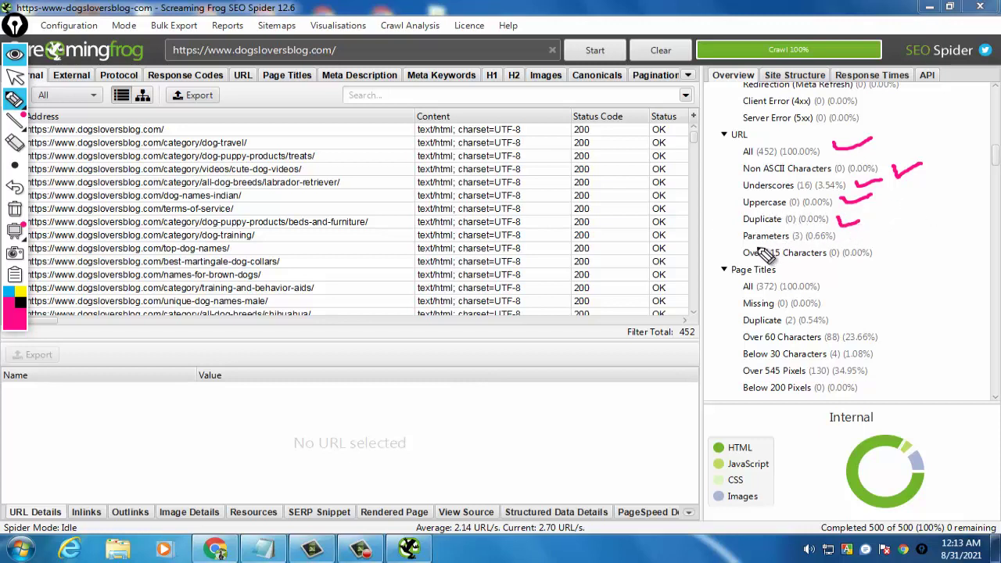
pyautogui.moveTo(846, 238); pyautogui.dragTo(887, 233)
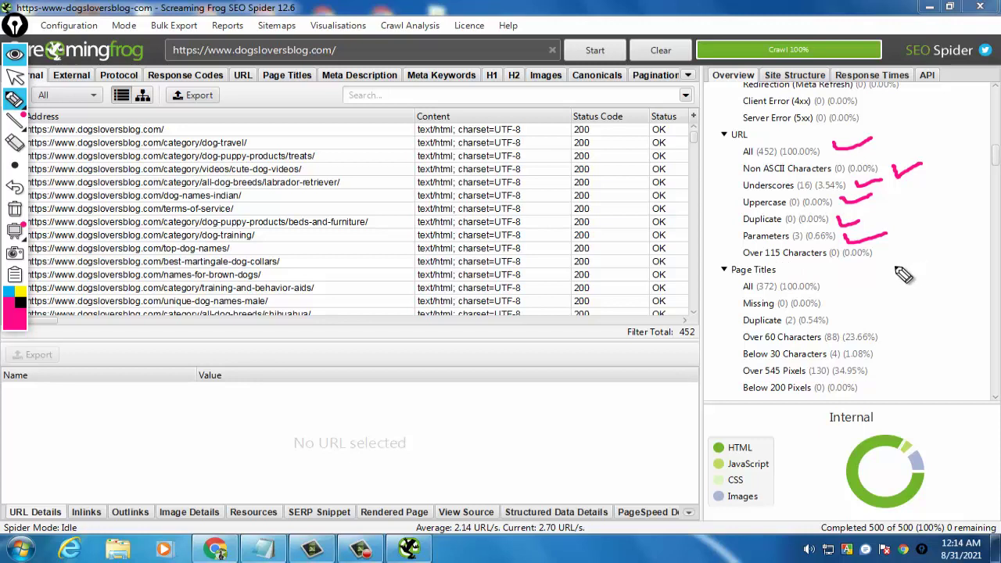
# Tick Over 115 Characters and circle the whole URL section in pink pen
pyautogui.moveTo(877, 247)
pyautogui.mouseDown()
pyautogui.moveTo(888, 254)
pyautogui.moveTo(911, 238)
pyautogui.mouseUp()
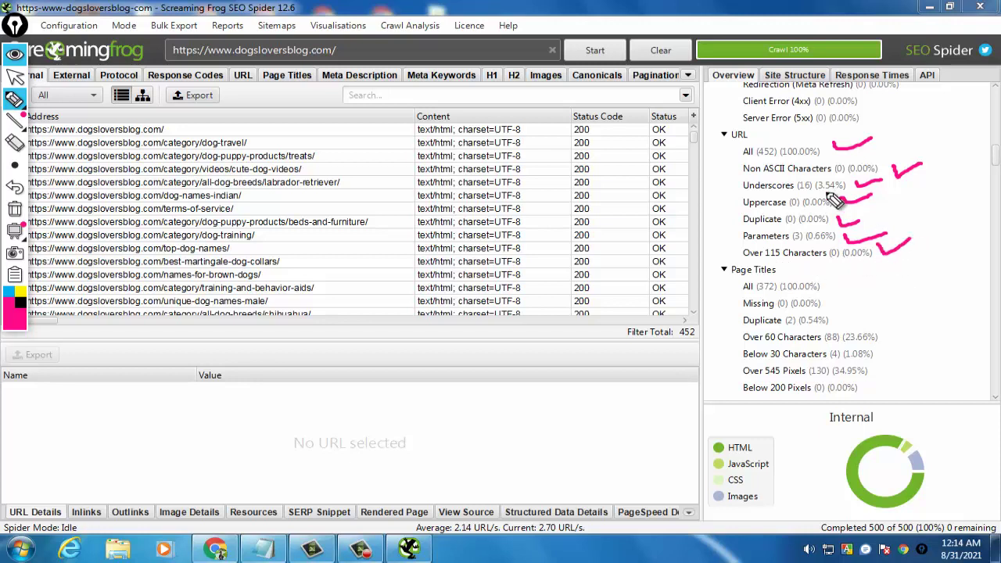
pyautogui.moveTo(734, 150)
pyautogui.mouseDown()
pyautogui.moveTo(891, 153)
pyautogui.moveTo(945, 262)
pyautogui.moveTo(828, 273)
pyautogui.moveTo(729, 251)
pyautogui.moveTo(724, 142)
pyautogui.moveTo(744, 149)
pyautogui.mouseUp()
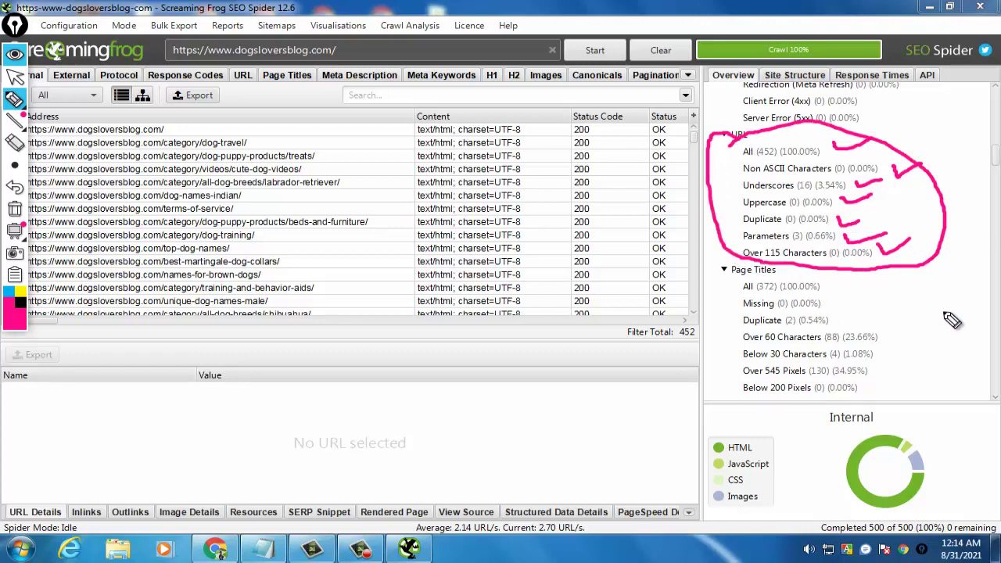
# Underline the Page Titles heading and mark its All, Missing, Duplicate and Over 60 Characters entries in pink pen
pyautogui.moveTo(725, 275); pyautogui.dragTo(791, 272)
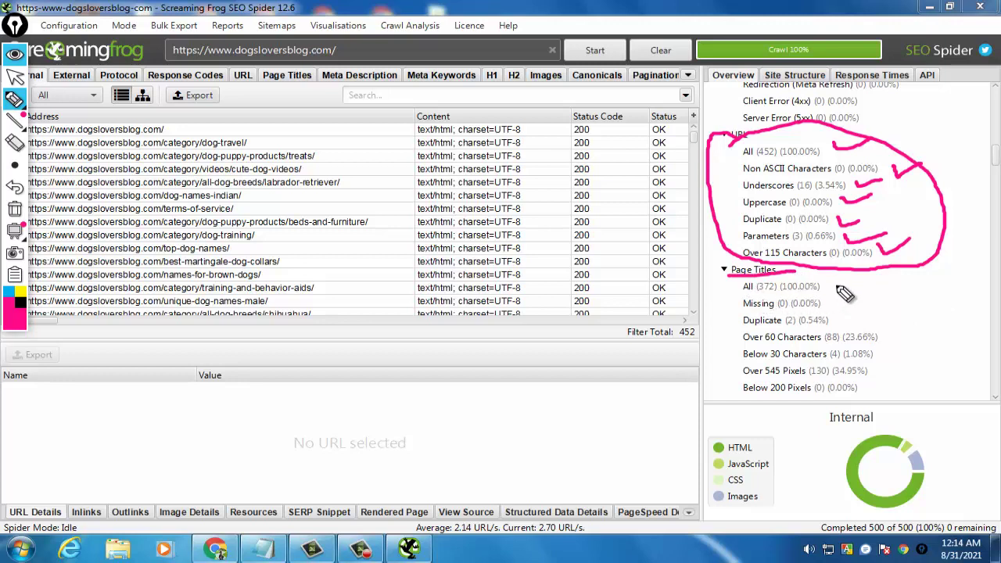
pyautogui.moveTo(836, 290); pyautogui.dragTo(881, 273)
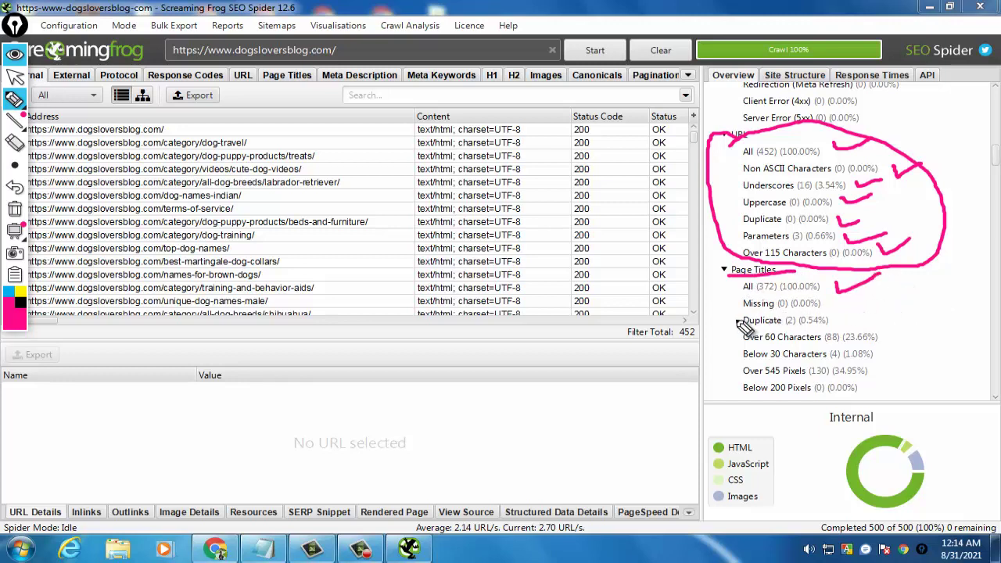
pyautogui.moveTo(836, 297); pyautogui.dragTo(882, 296)
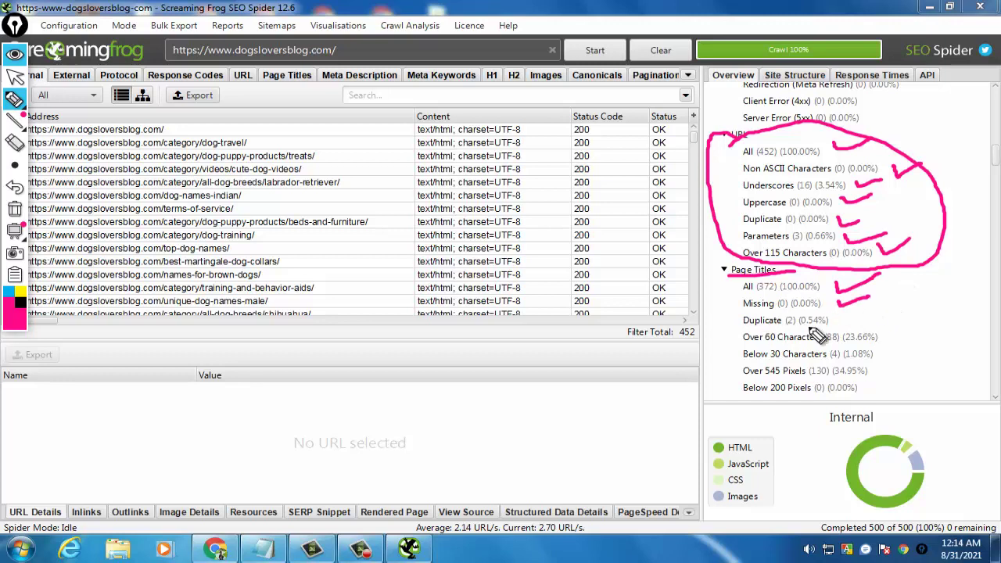
pyautogui.moveTo(768, 321); pyautogui.dragTo(851, 319)
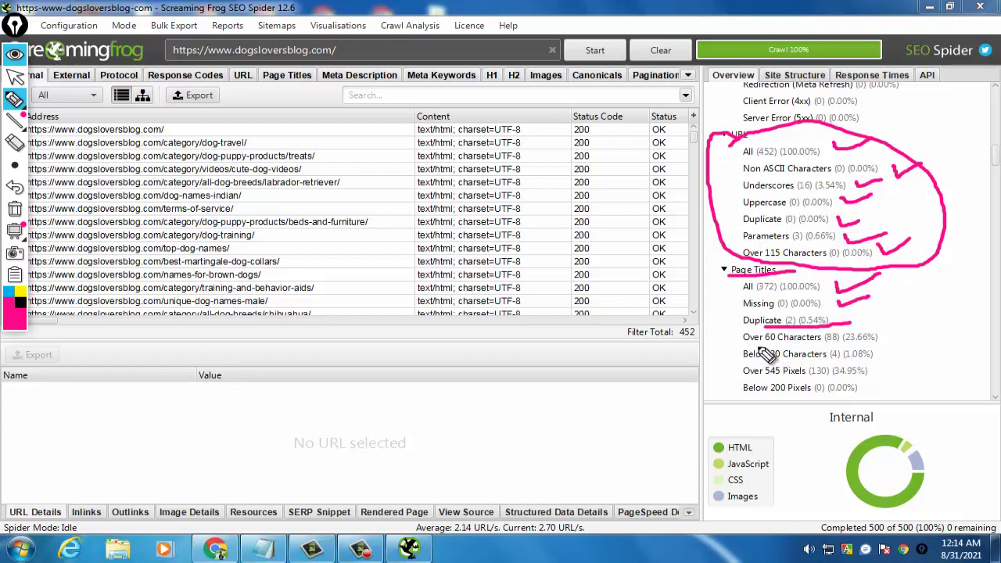
pyautogui.moveTo(744, 343)
pyautogui.mouseDown()
pyautogui.moveTo(842, 344)
pyautogui.moveTo(904, 329)
pyautogui.mouseUp()
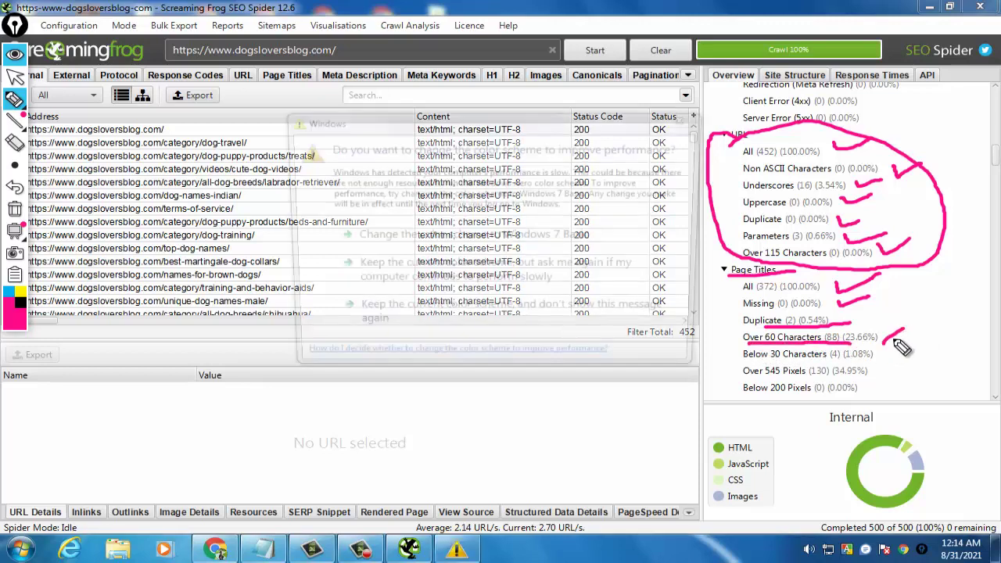
# Dismiss the Windows color scheme dialog and underline Below 30 Characters under Page Titles with the pink highlighter
pyautogui.click(15, 76)
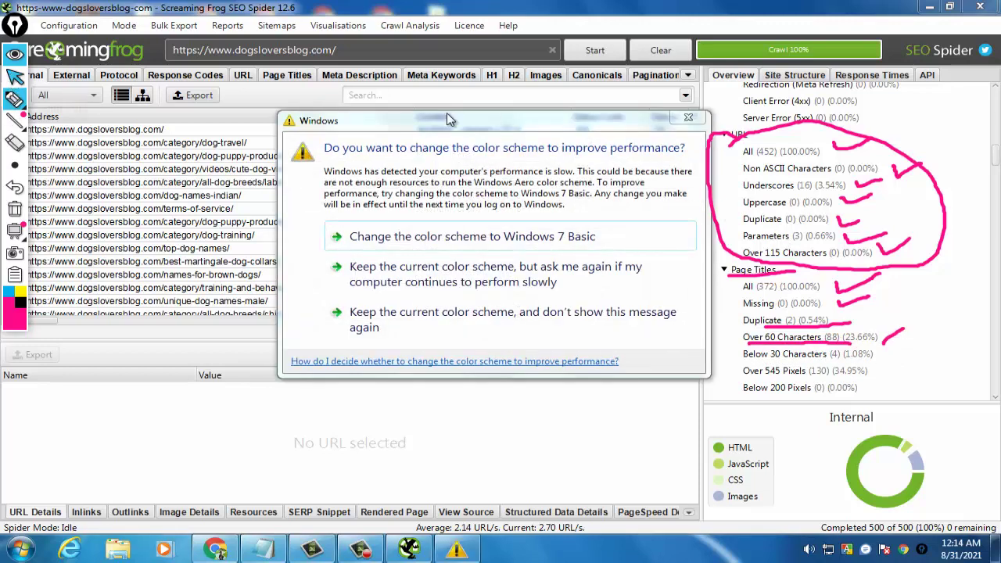
pyautogui.click(688, 118)
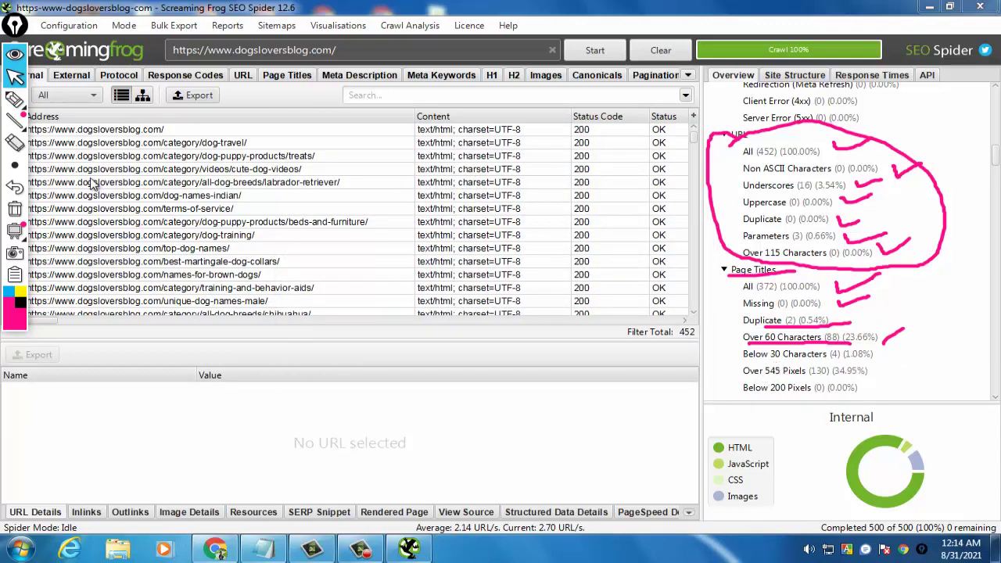
pyautogui.moveTo(16, 102)
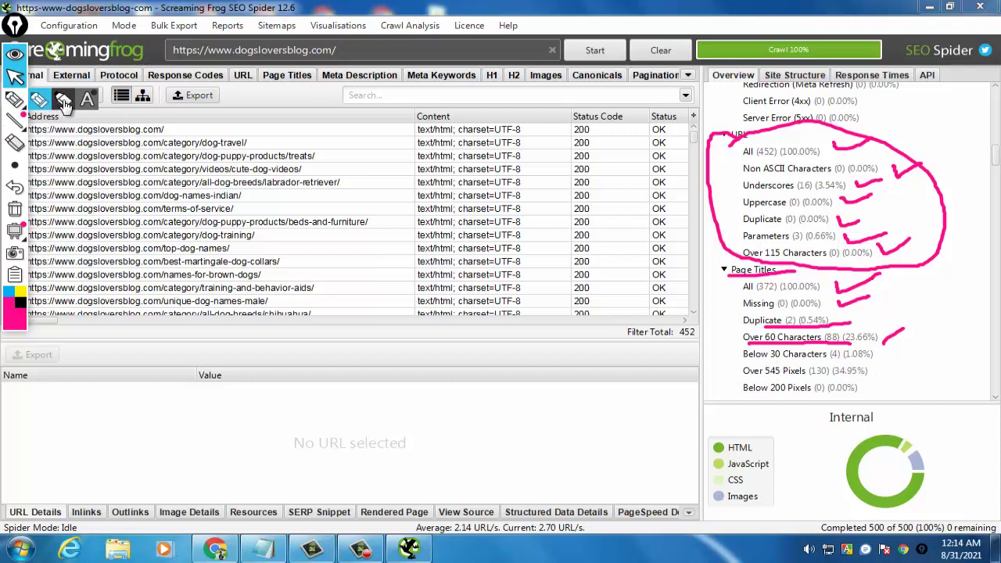
pyautogui.click(64, 101)
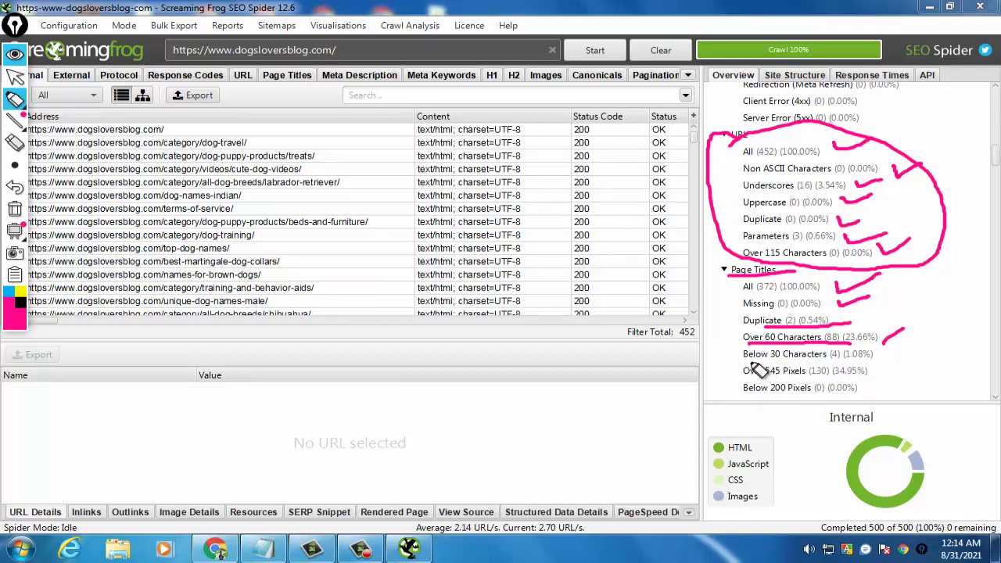
pyautogui.moveTo(744, 361); pyautogui.dragTo(868, 363)
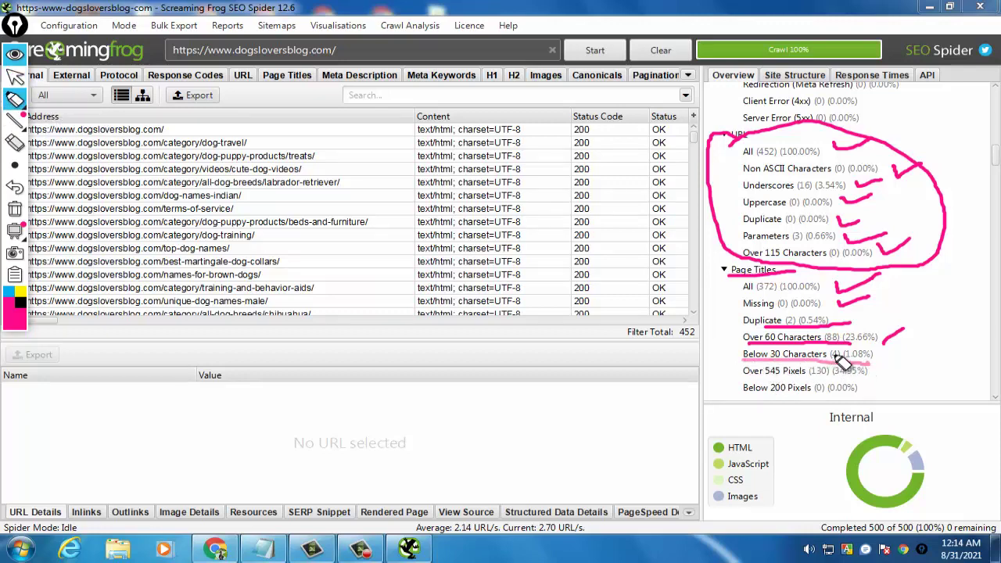
# Switch back to the pen and tick Below 30 Characters, Over 545 Pixels and Below 200 Pixels under Page Titles in pink
pyautogui.moveTo(15, 99)
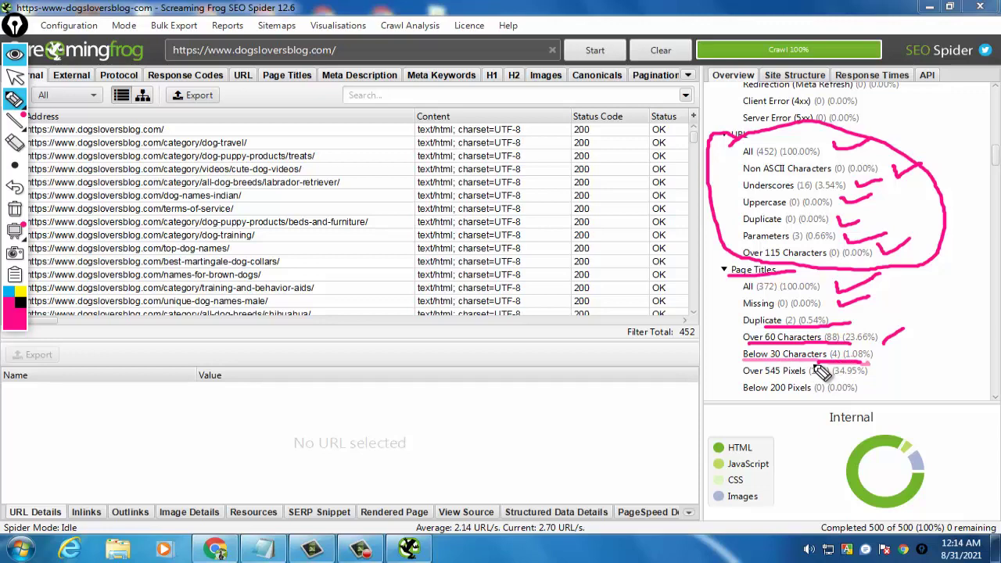
pyautogui.moveTo(883, 351); pyautogui.dragTo(924, 341)
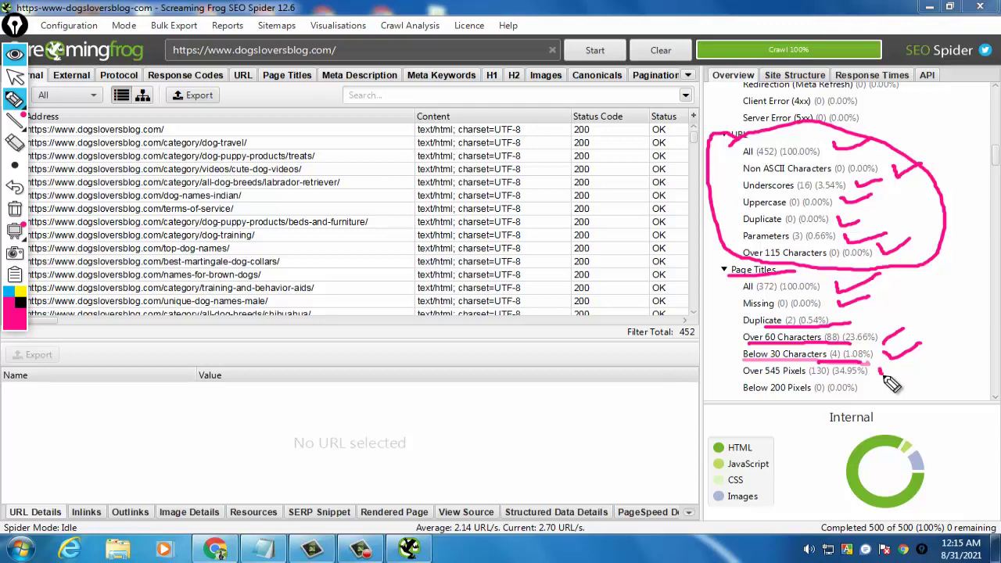
pyautogui.moveTo(882, 373); pyautogui.dragTo(912, 366)
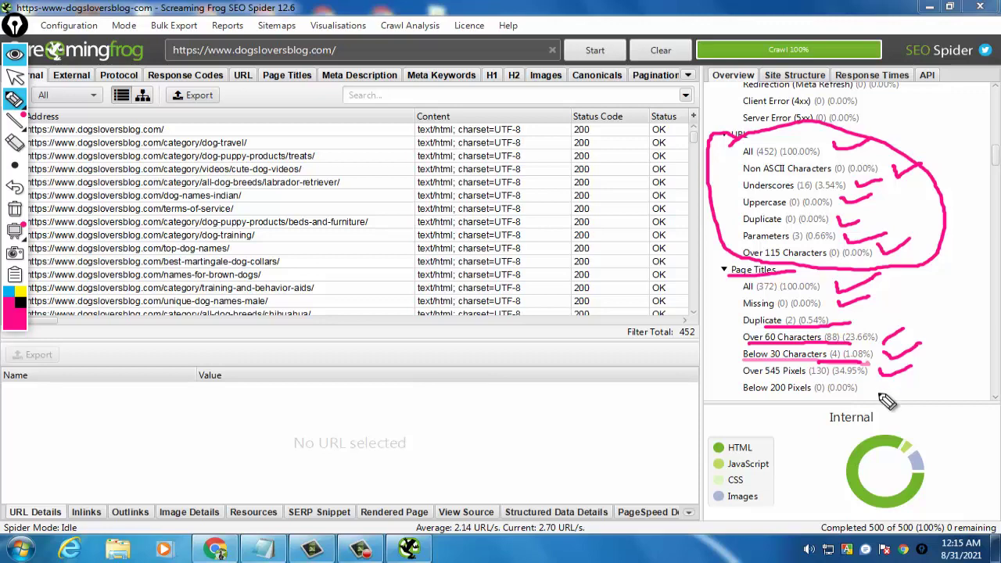
pyautogui.moveTo(879, 394); pyautogui.dragTo(911, 382)
# Clear all marks from the URL and Page Titles sections and leave pen mode
pyautogui.moveTo(19, 229)
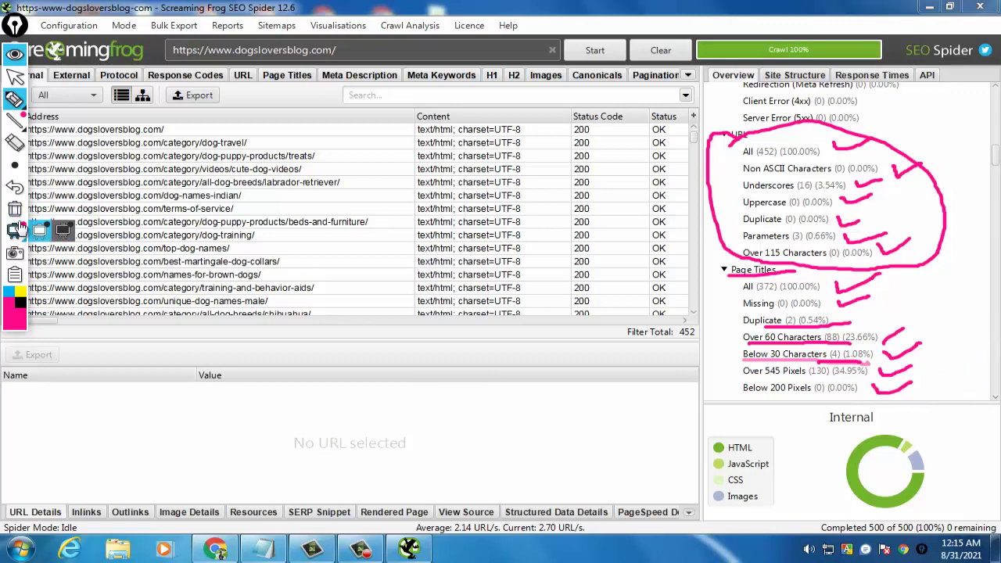
pyautogui.click(15, 208)
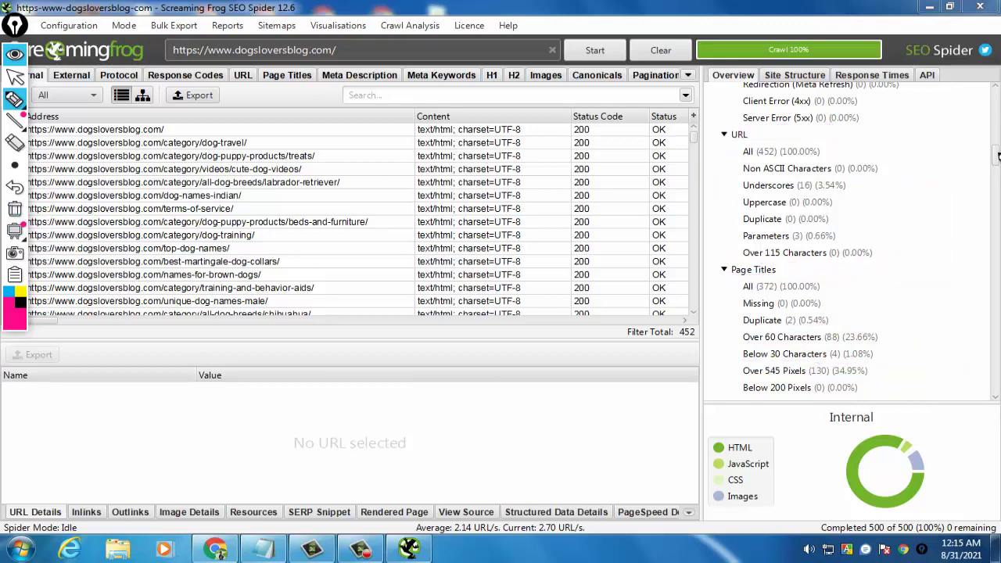
pyautogui.click(15, 76)
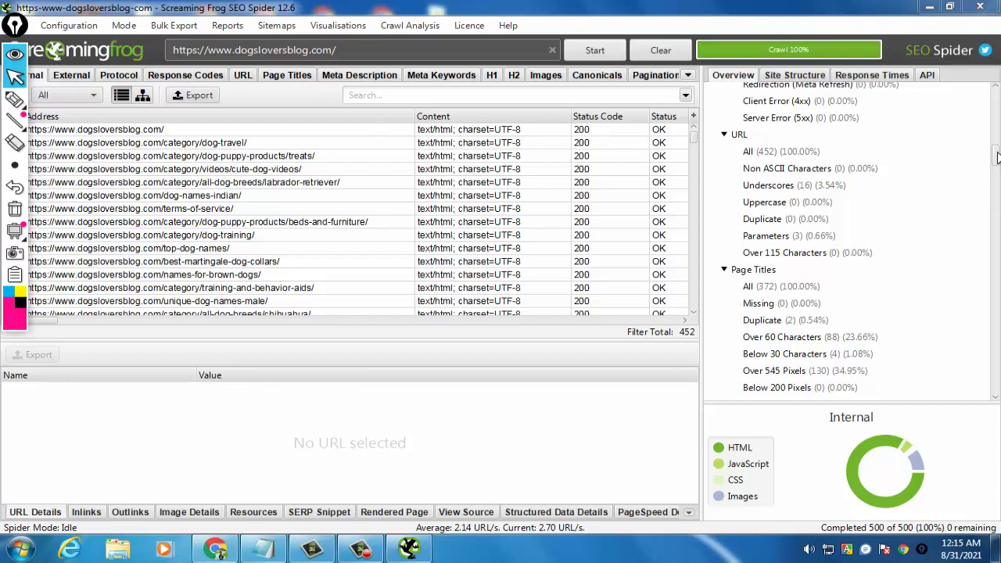
# Underline Meta Description and mark its All, Missing, Duplicate and Over 155 Characters entries in pink pen
pyautogui.moveTo(997, 156); pyautogui.dragTo(996, 181)
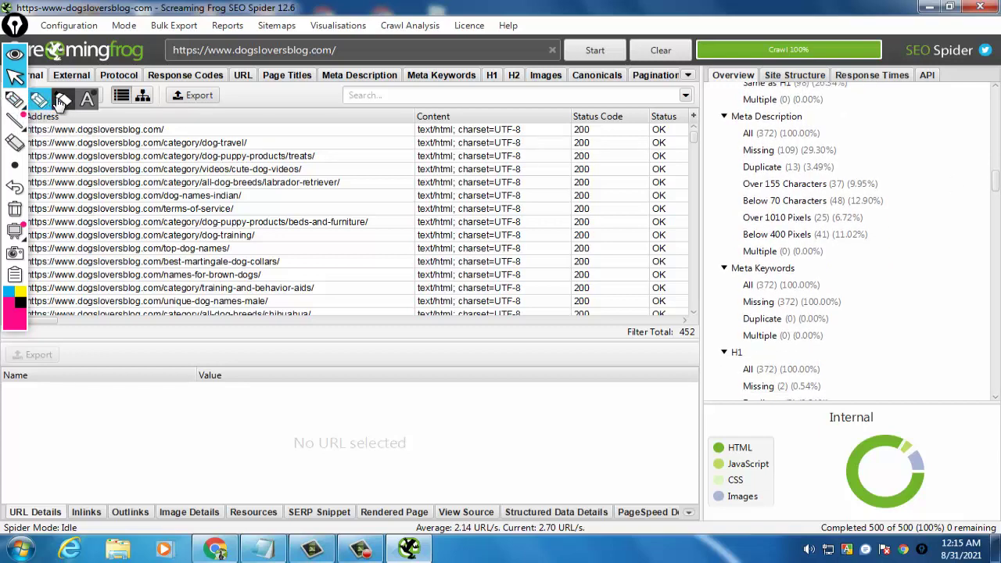
pyautogui.click(69, 101)
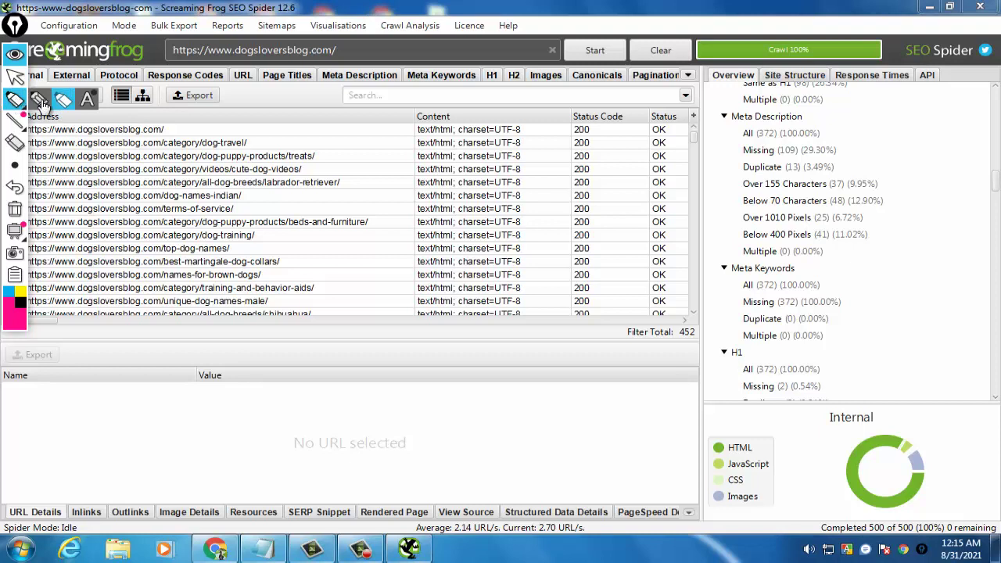
pyautogui.moveTo(725, 122); pyautogui.dragTo(855, 125)
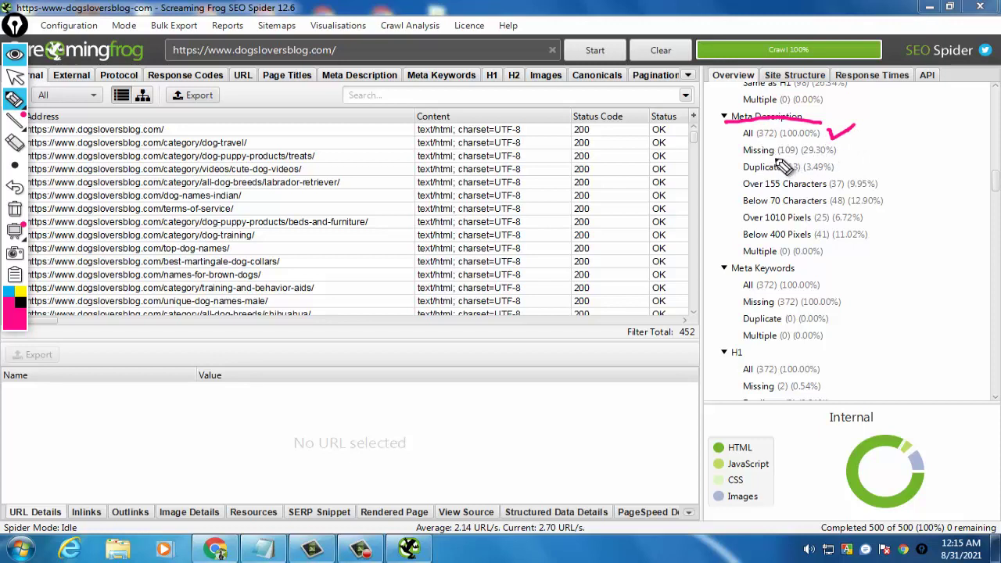
pyautogui.moveTo(877, 150)
pyautogui.mouseDown()
pyautogui.moveTo(810, 151)
pyautogui.moveTo(935, 132)
pyautogui.mouseUp()
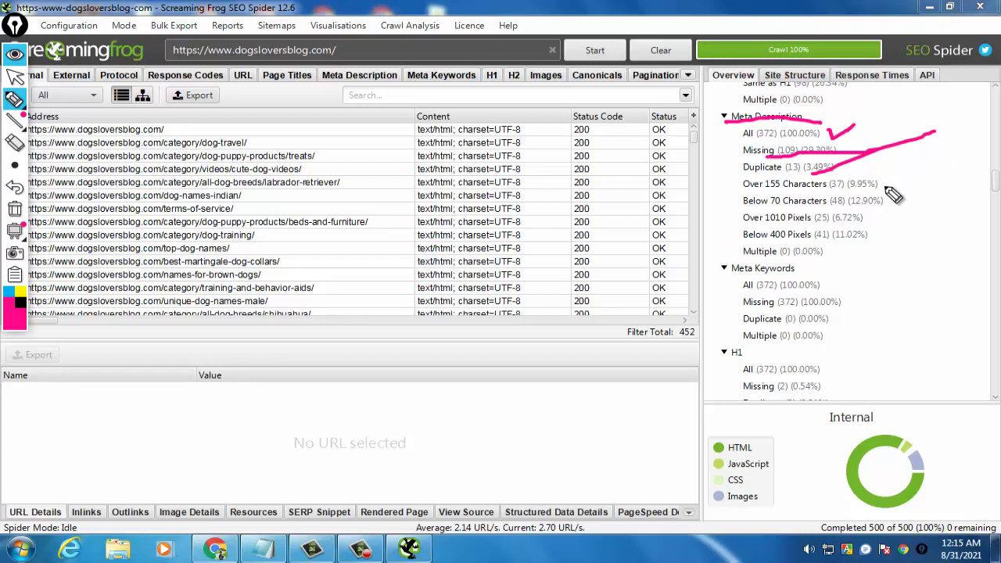
pyautogui.moveTo(882, 186); pyautogui.dragTo(949, 160)
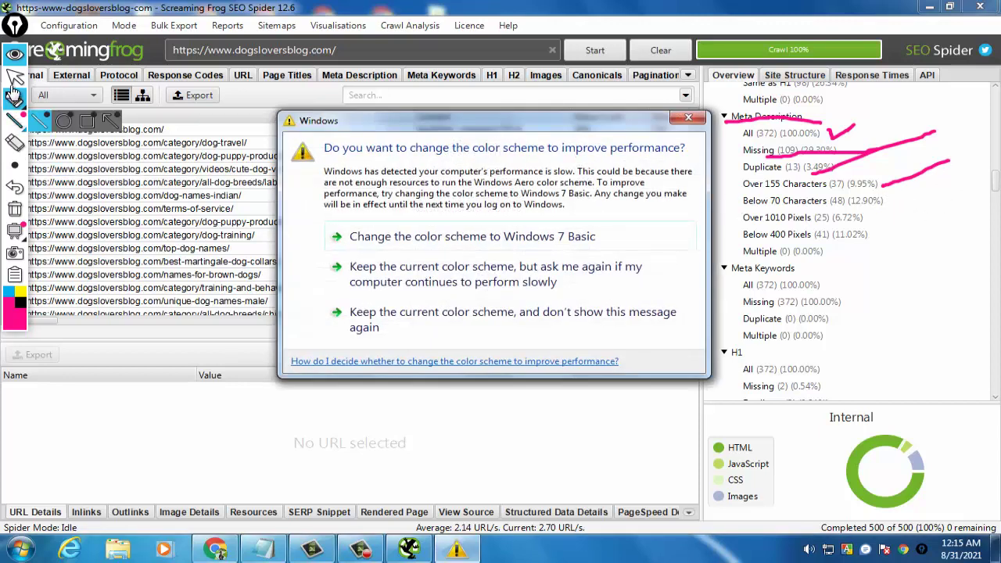
# Leave pen mode, close the Windows color scheme dialog and reactivate the pen
pyautogui.hotkey('ctrl', 'shift', '1')
pyautogui.click(688, 117)
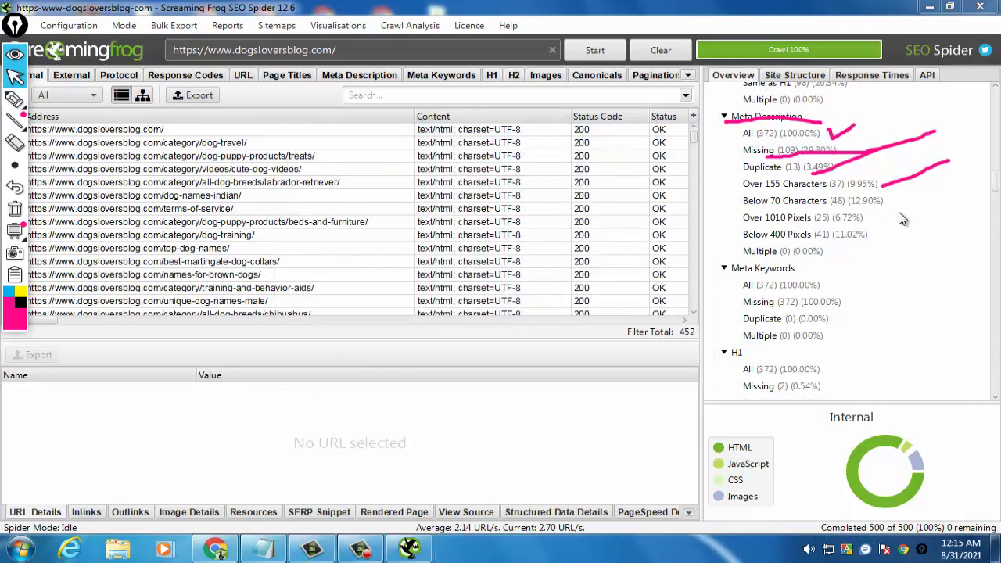
pyautogui.click(14, 99)
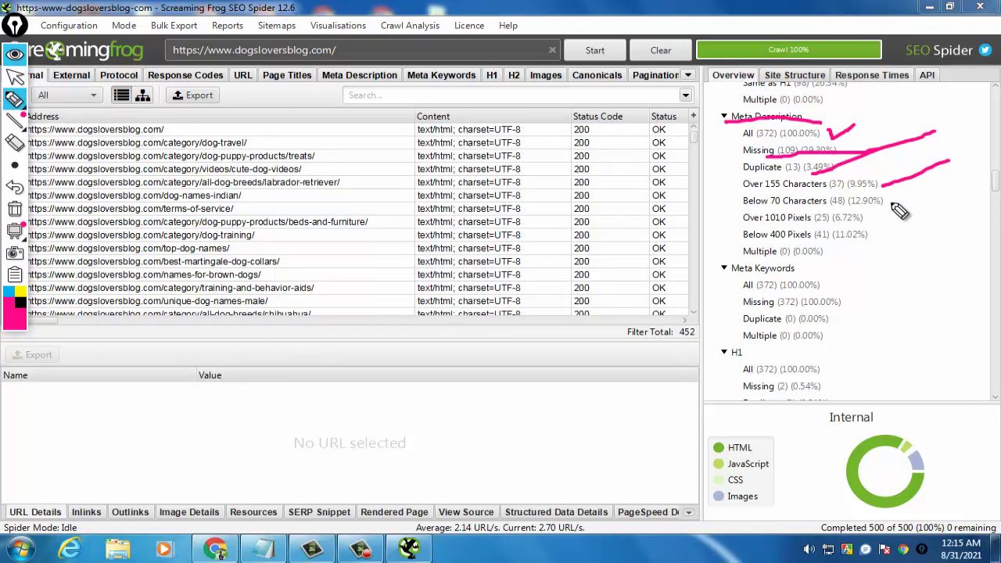
# Mark Below 70 Characters, Over 1010 Pixels, Below 400 Pixels and Multiple under Meta Description, plus the Meta Keywords entries, in pink pen
pyautogui.moveTo(891, 205); pyautogui.dragTo(922, 195)
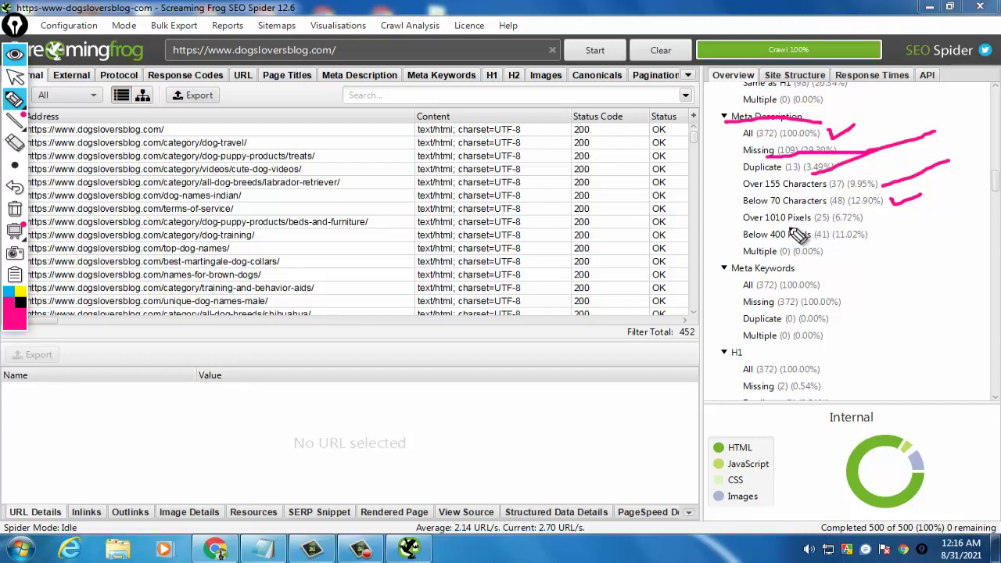
pyautogui.moveTo(873, 218)
pyautogui.mouseDown()
pyautogui.moveTo(896, 212)
pyautogui.moveTo(905, 229)
pyautogui.mouseUp()
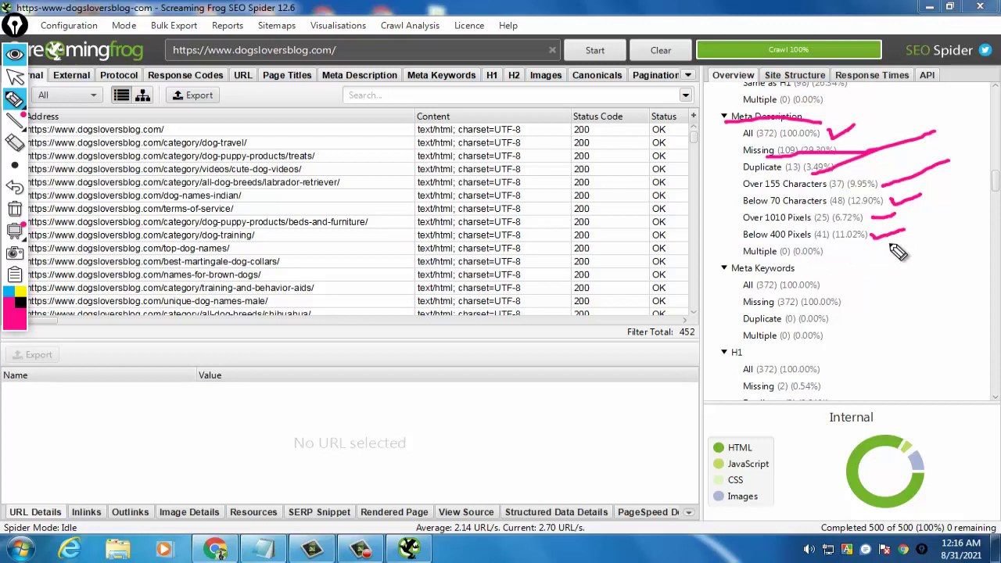
pyautogui.moveTo(745, 253)
pyautogui.mouseDown()
pyautogui.moveTo(823, 255)
pyautogui.moveTo(859, 275)
pyautogui.moveTo(883, 318)
pyautogui.moveTo(920, 323)
pyautogui.mouseUp()
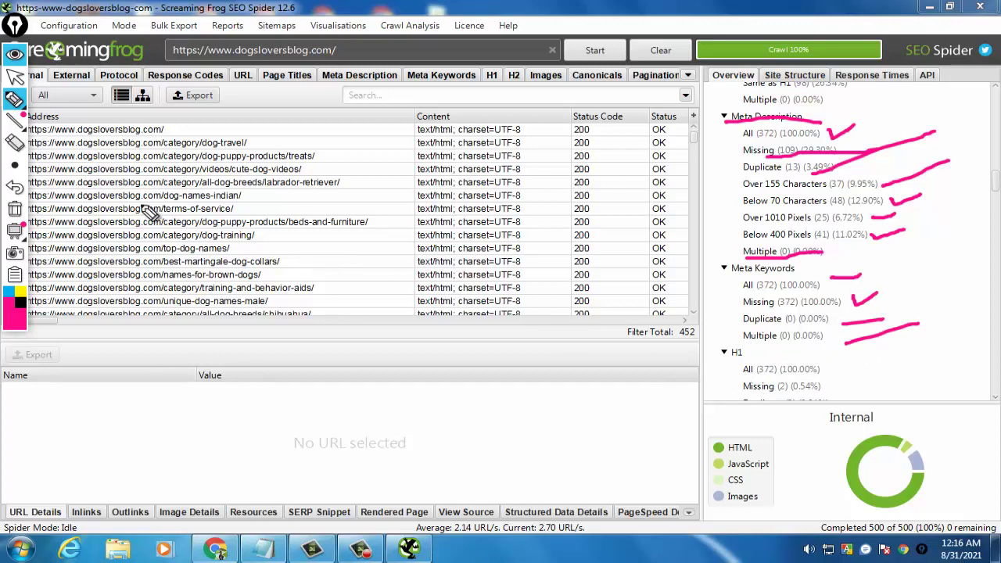
# Leave pen mode and clear the marks on Meta Description and Meta Keywords
pyautogui.moveTo(37, 99)
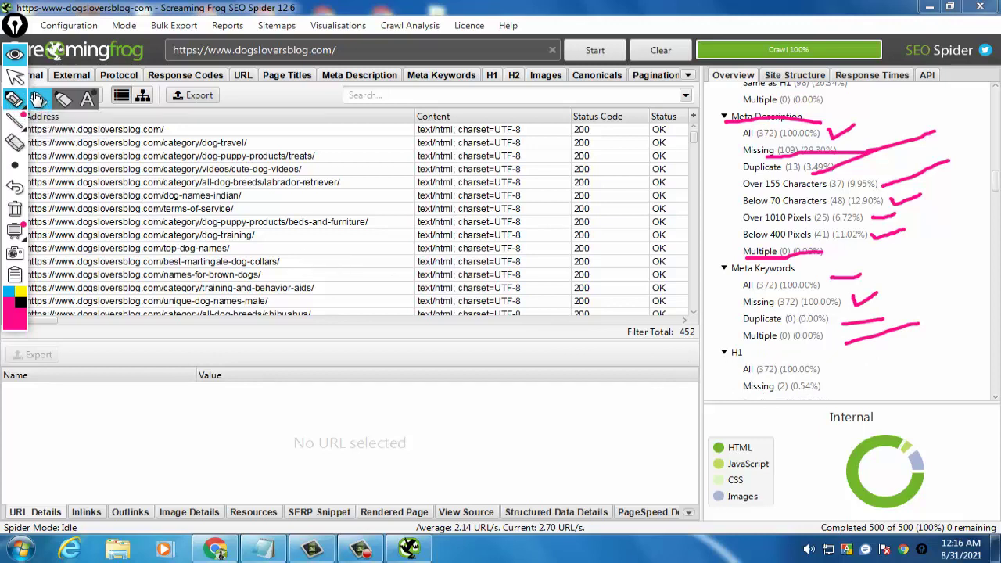
pyautogui.click(15, 76)
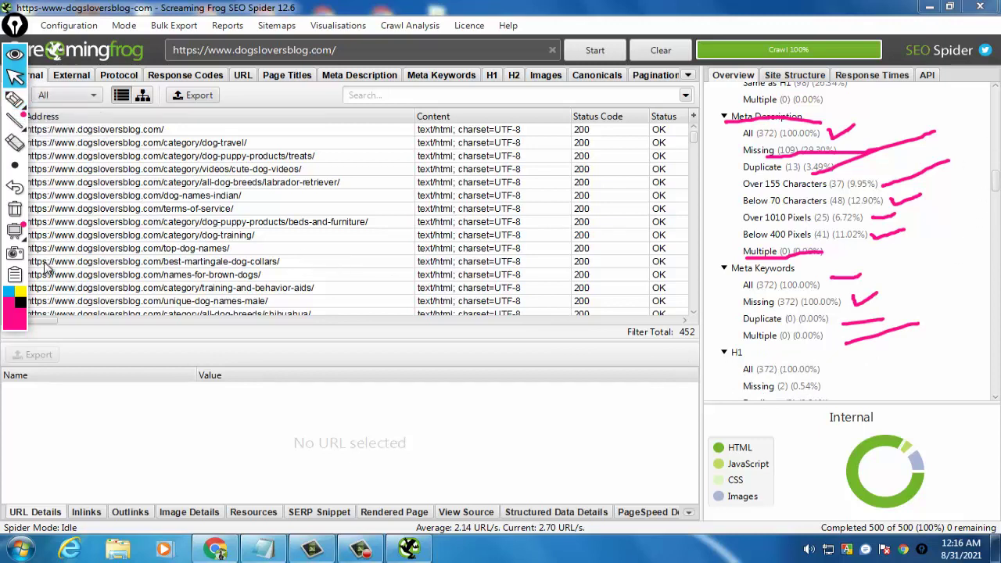
pyautogui.click(15, 207)
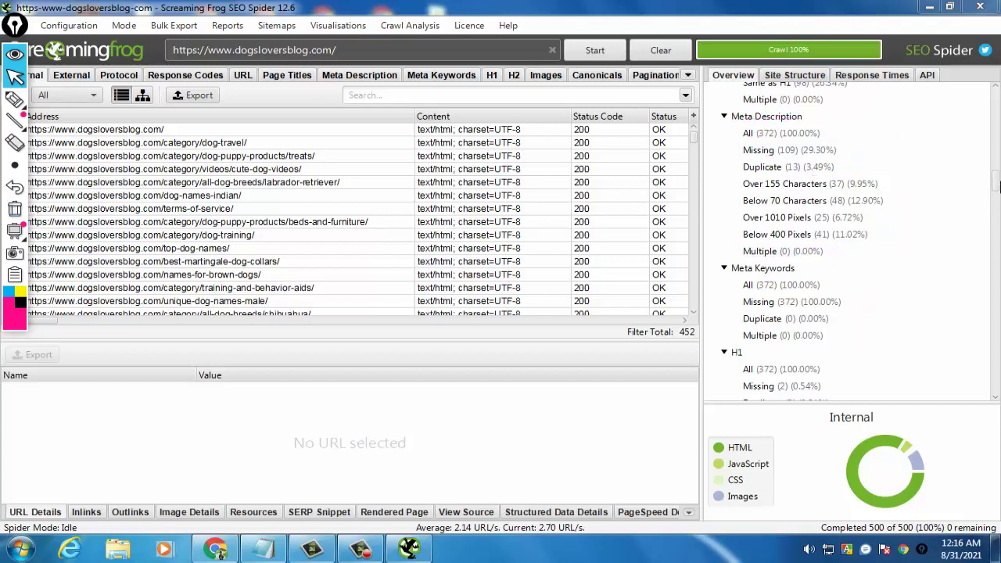
# Display the H1 data for all crawled pages and reactivate the pen for marking the H1 section
pyautogui.moveTo(996, 185); pyautogui.dragTo(990, 208)
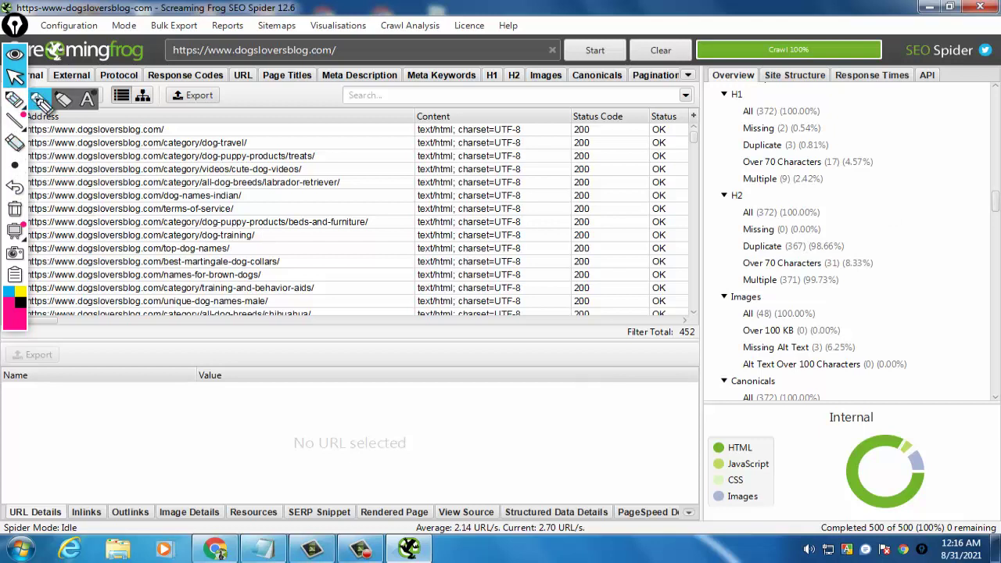
pyautogui.click(14, 99)
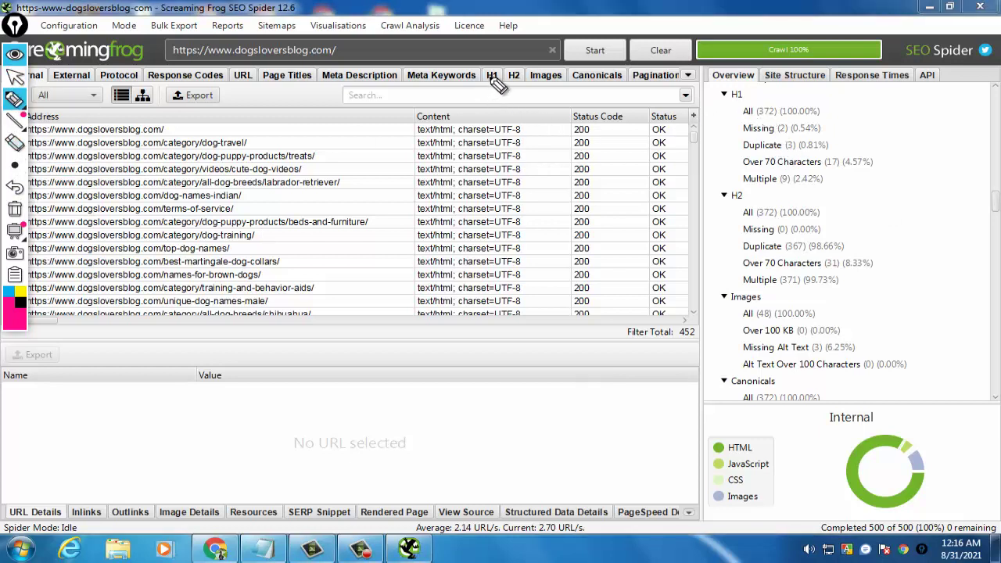
pyautogui.click(16, 77)
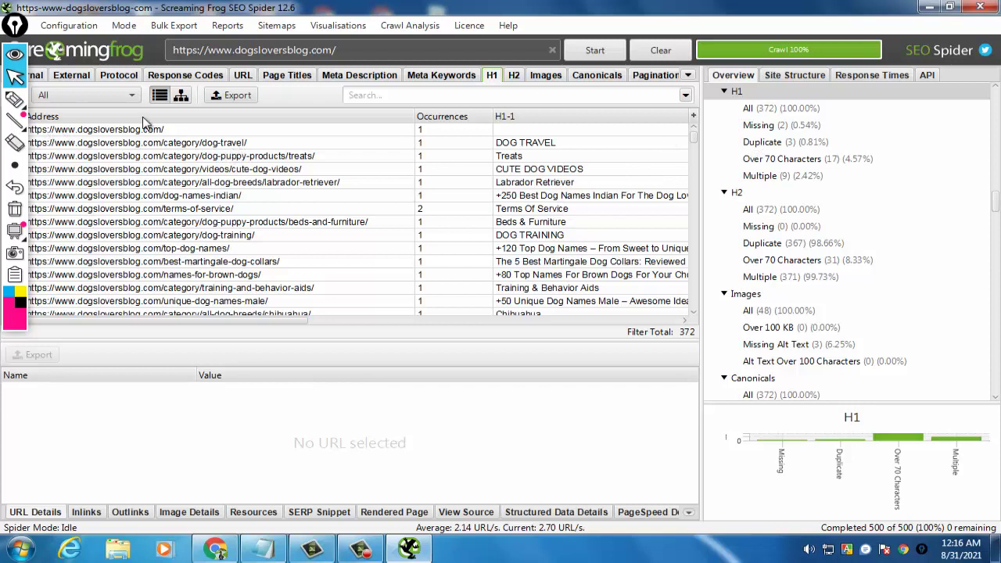
pyautogui.click(39, 100)
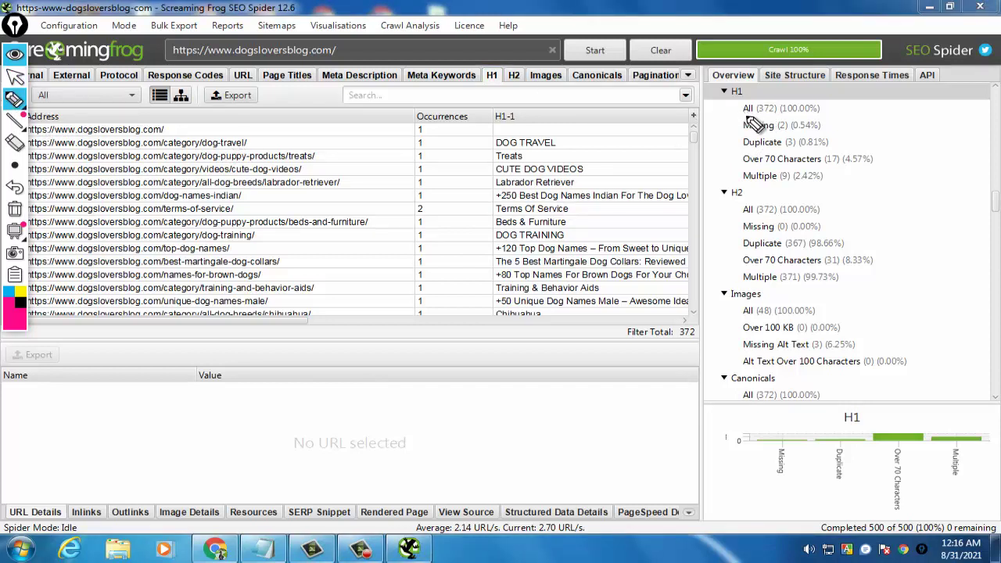
# Underline the All entry under H1 in pink pen, leaving pen mode and closing the Windows color scheme dialog
pyautogui.moveTo(744, 120); pyautogui.dragTo(846, 121)
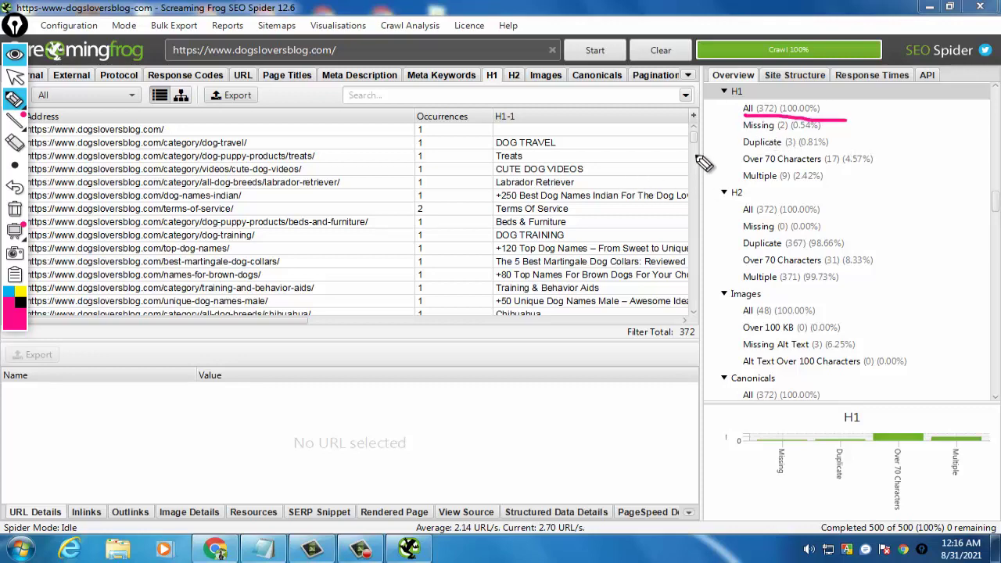
pyautogui.click(16, 99)
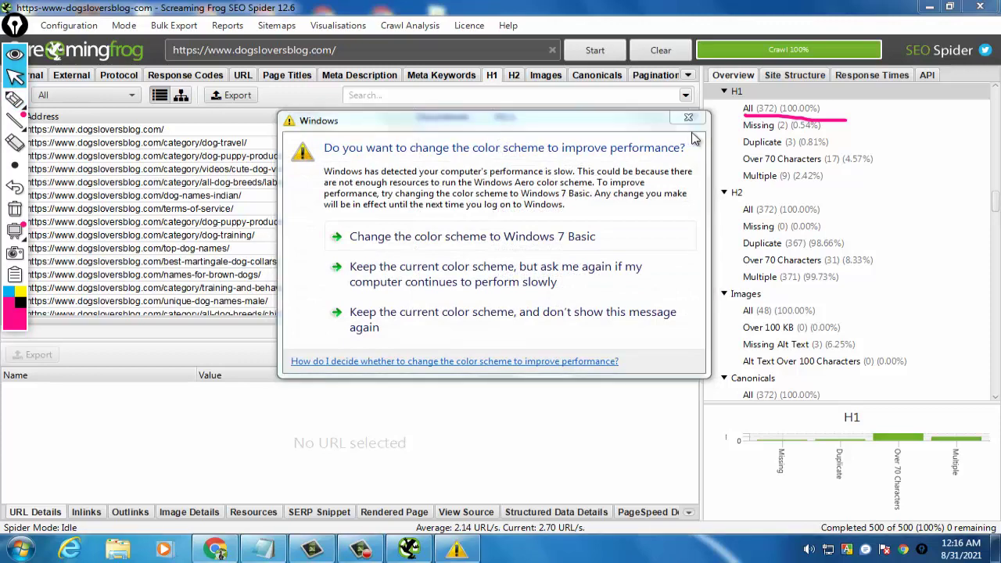
pyautogui.click(689, 120)
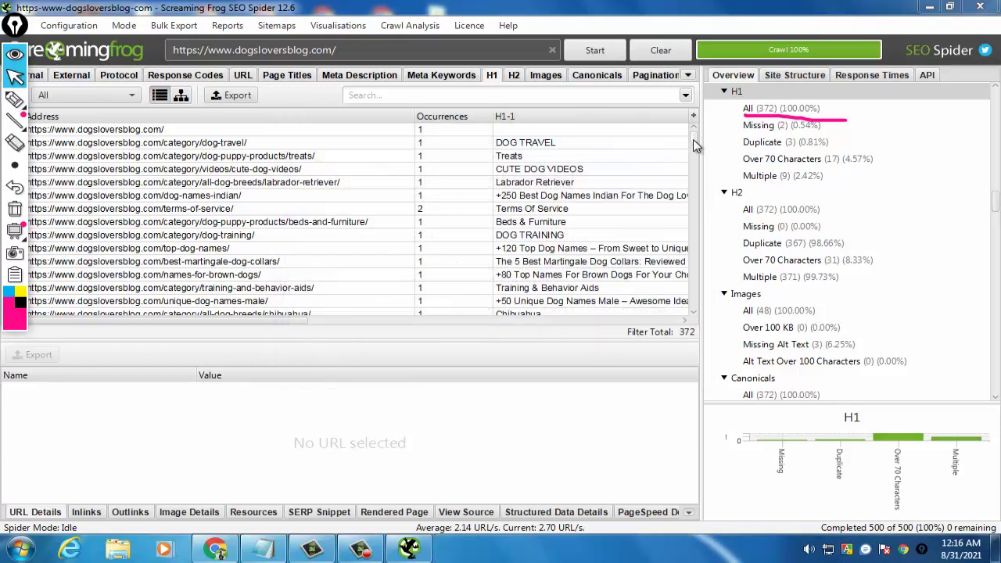
# Look through the H1 headings of all crawled pages to the end of the list and back
pyautogui.scroll(-10, 694, 148)
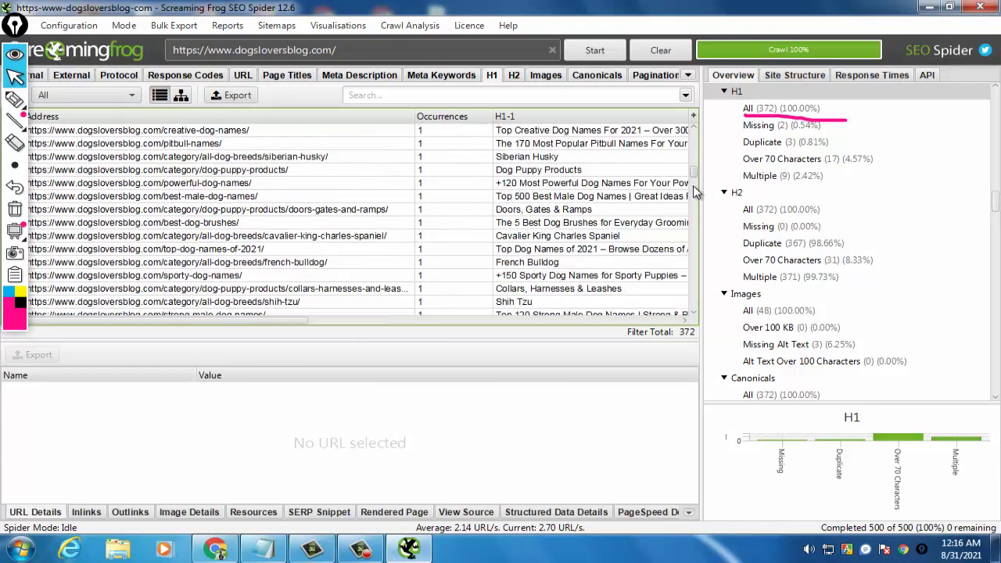
pyautogui.scroll(-8, 695, 207)
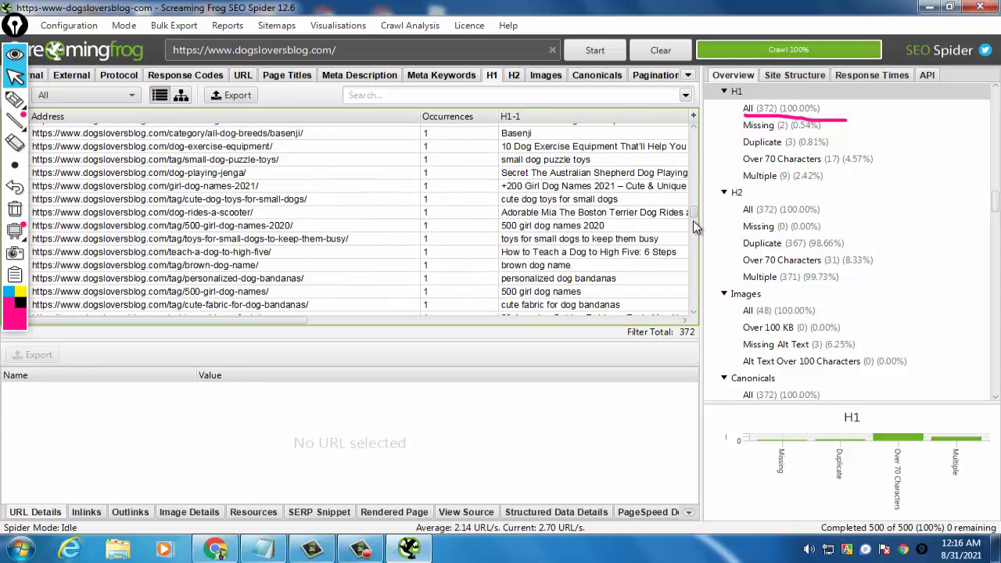
pyautogui.scroll(-13, 696, 232)
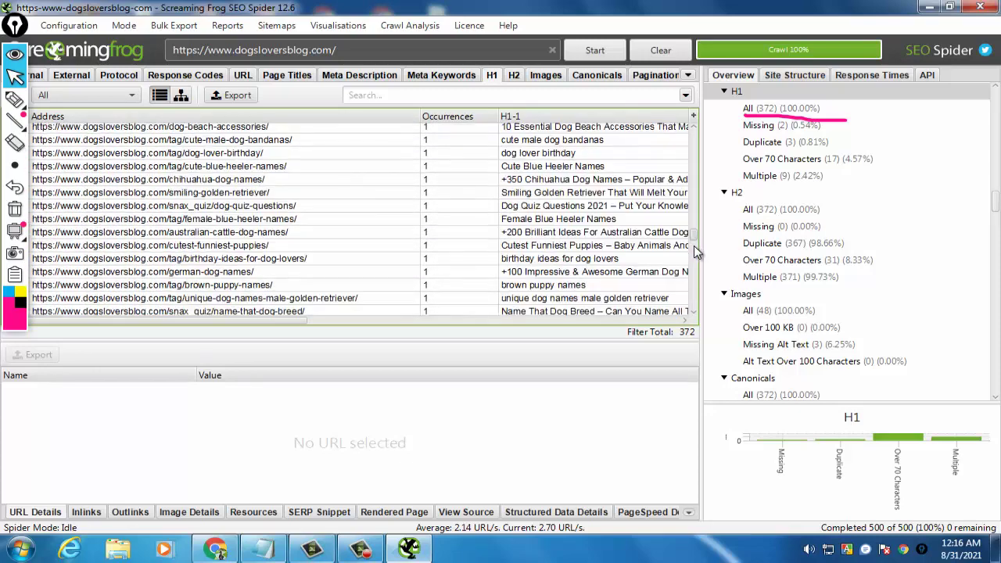
pyautogui.moveTo(694, 253); pyautogui.dragTo(697, 311)
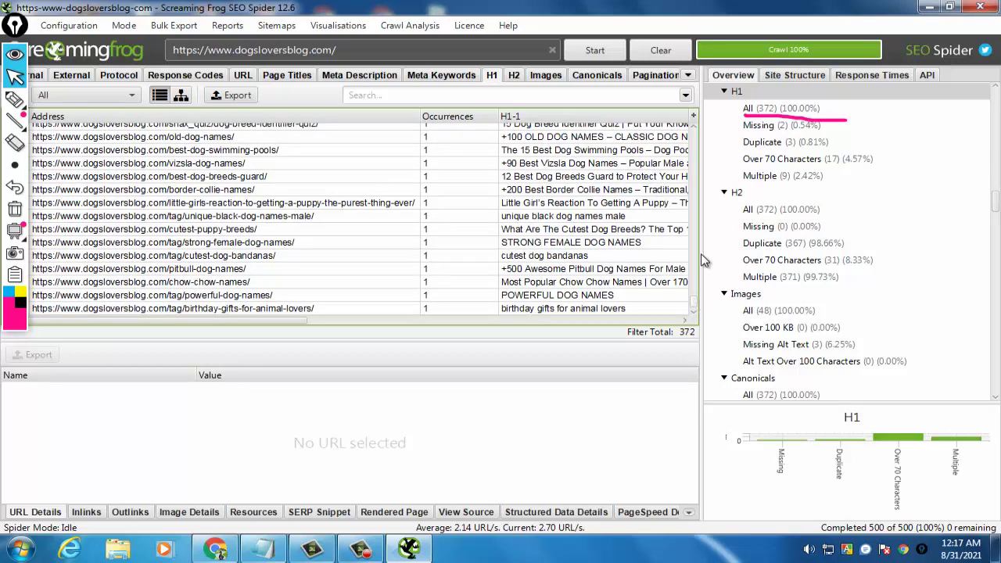
pyautogui.moveTo(702, 260); pyautogui.dragTo(698, 163)
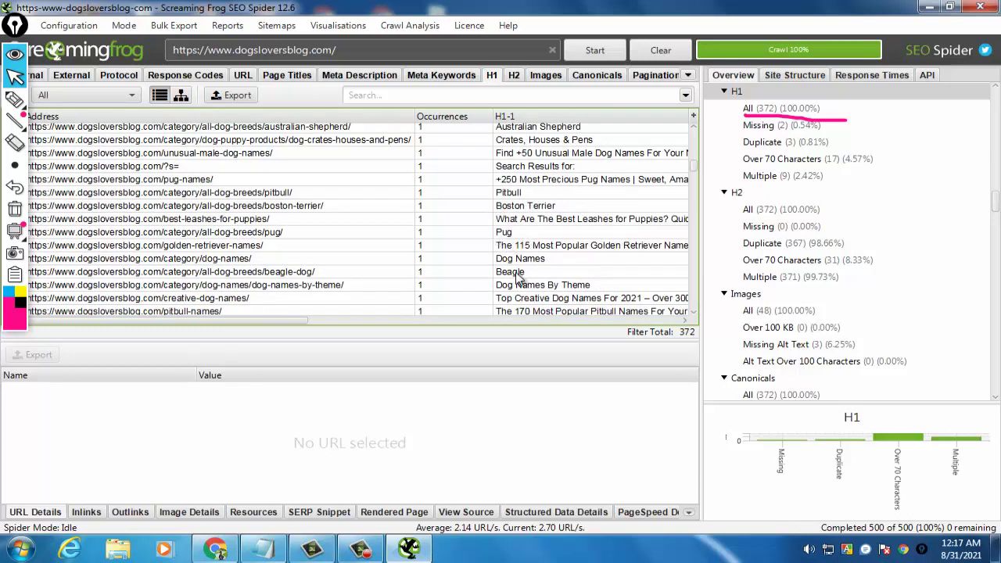
# Reactivate the pen and mark Duplicate, Over 70 Characters and Multiple under H1 in pink
pyautogui.click(14, 100)
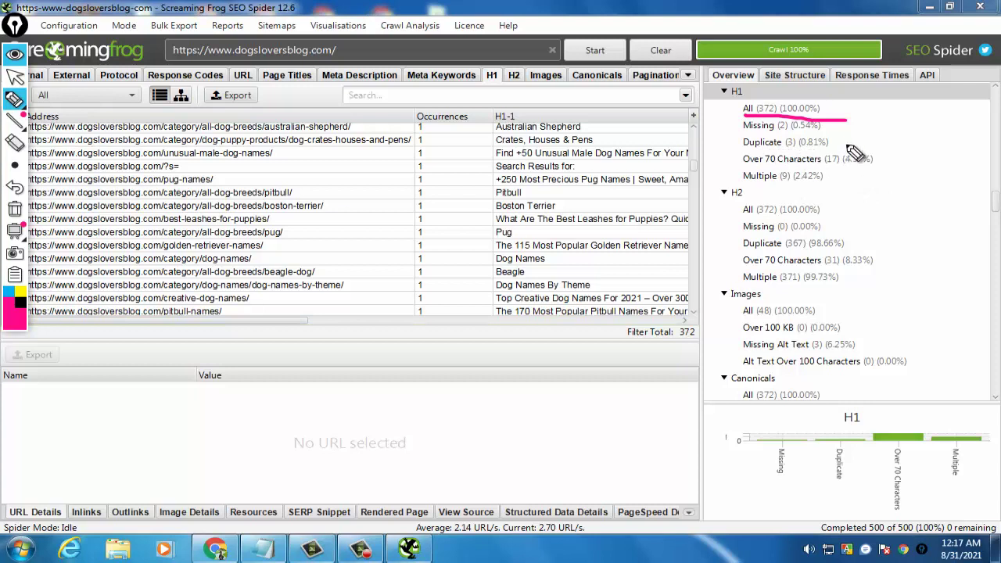
pyautogui.moveTo(838, 139); pyautogui.dragTo(890, 128)
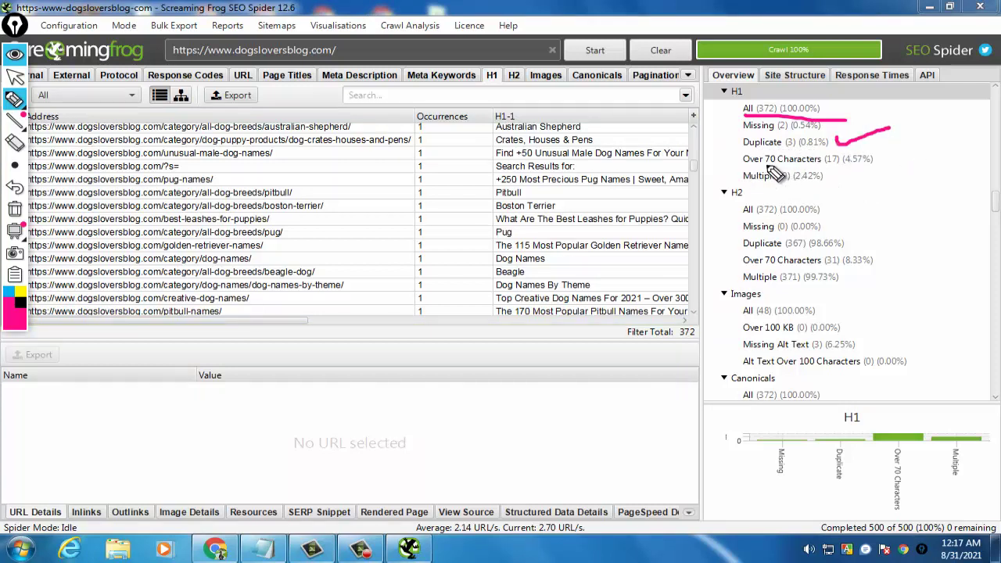
pyautogui.moveTo(765, 166); pyautogui.dragTo(816, 166)
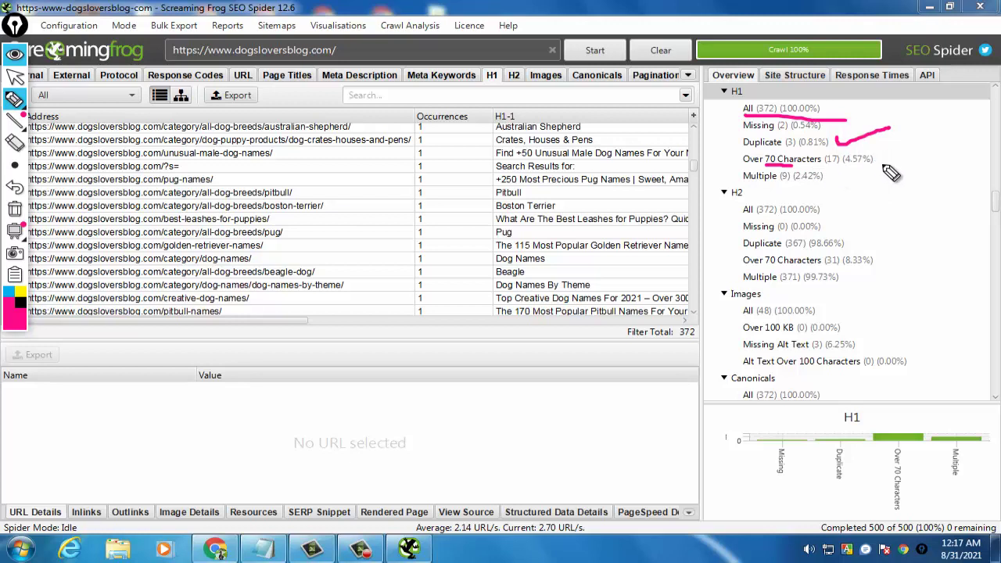
pyautogui.moveTo(880, 156); pyautogui.dragTo(906, 152)
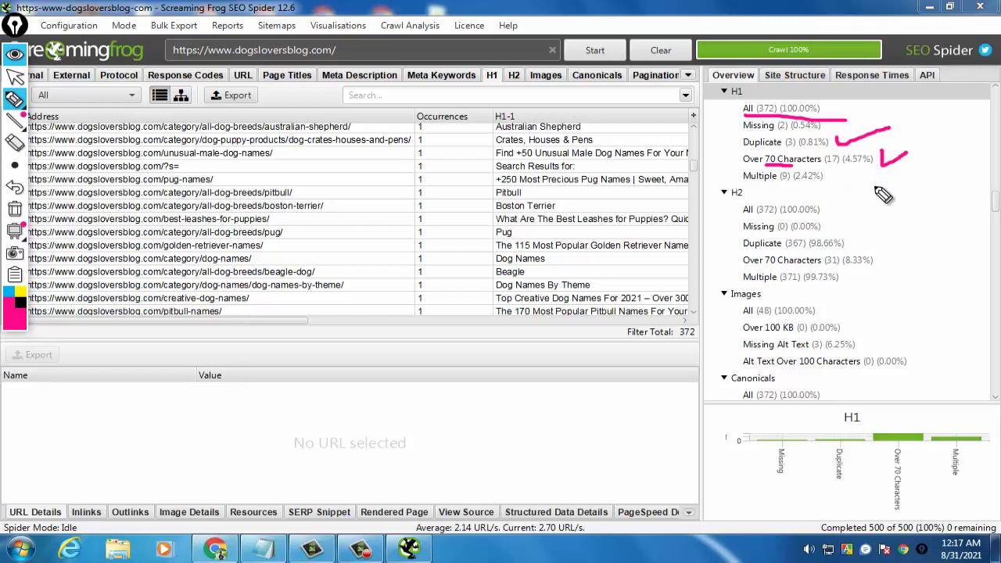
pyautogui.moveTo(767, 181); pyautogui.dragTo(824, 180)
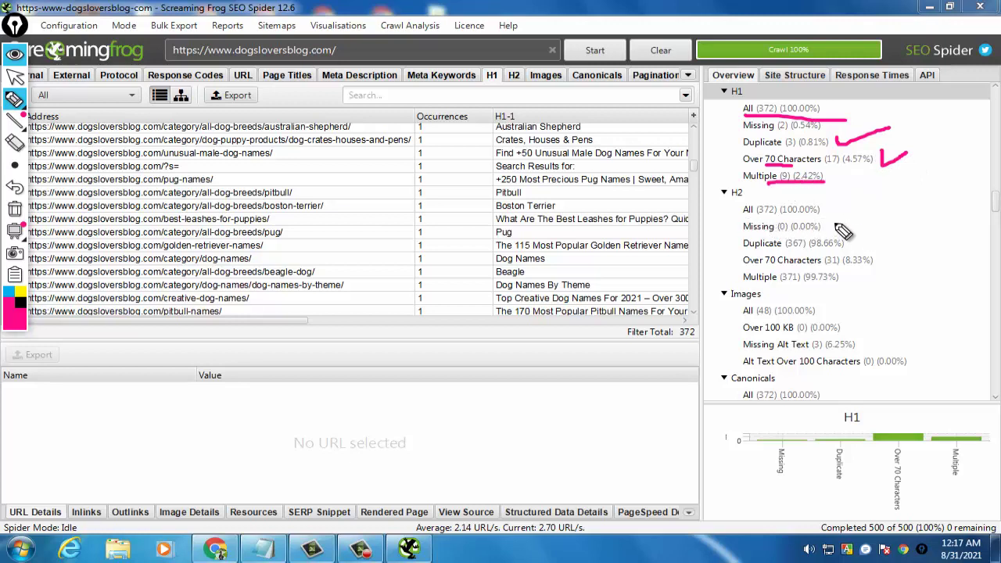
# Mark the entries under H2, plus All and Over 100 KB under Images, in pink pen
pyautogui.moveTo(889, 200)
pyautogui.mouseDown()
pyautogui.moveTo(827, 225)
pyautogui.moveTo(898, 231)
pyautogui.moveTo(921, 246)
pyautogui.mouseUp()
pyautogui.moveTo(839, 283); pyautogui.dragTo(873, 267)
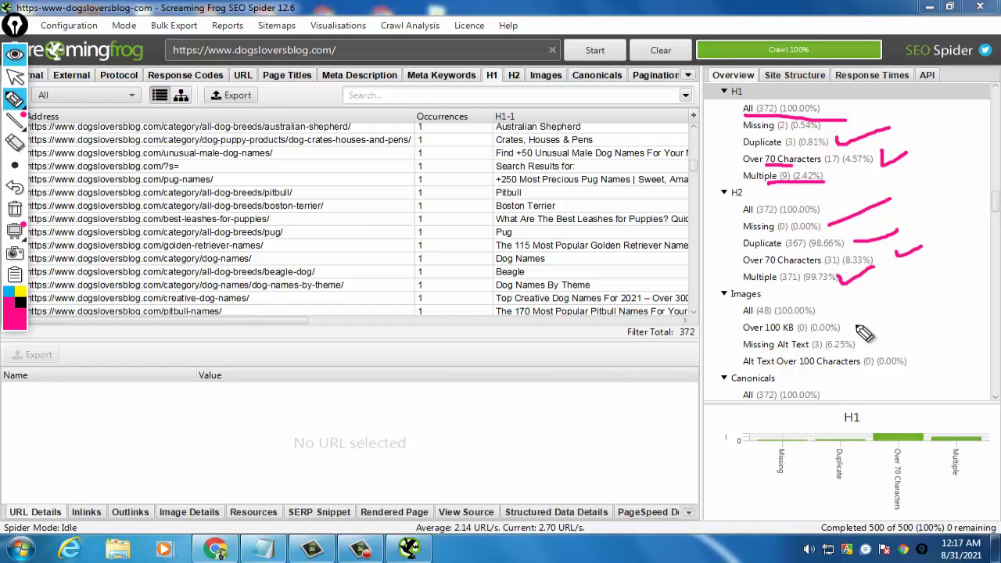
pyautogui.moveTo(847, 323)
pyautogui.mouseDown()
pyautogui.moveTo(907, 305)
pyautogui.moveTo(825, 306)
pyautogui.mouseUp()
pyautogui.click(825, 305)
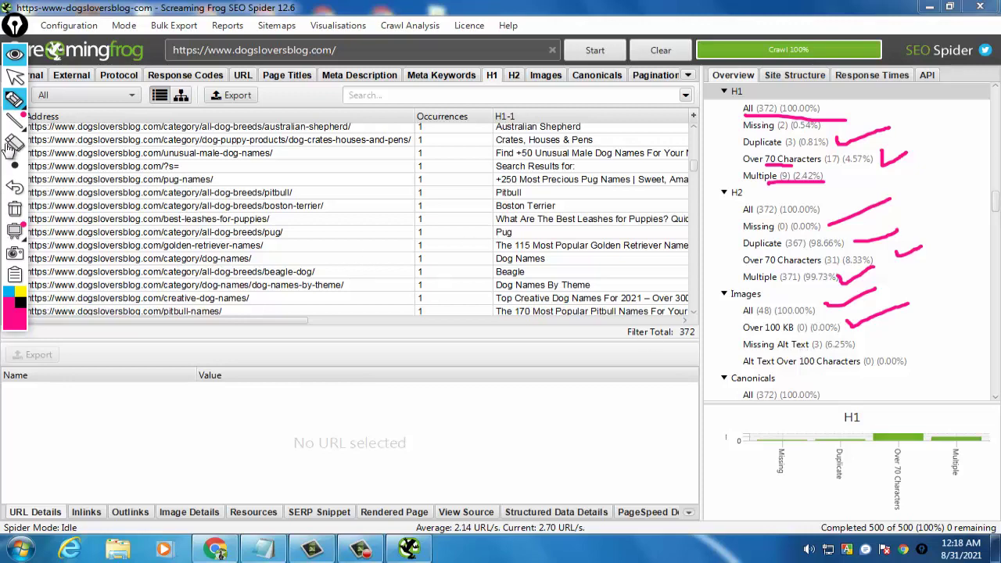
# Leave pen mode, display the Images data for the crawl and look through the list's content type, size, inlinks and indexability
pyautogui.click(15, 76)
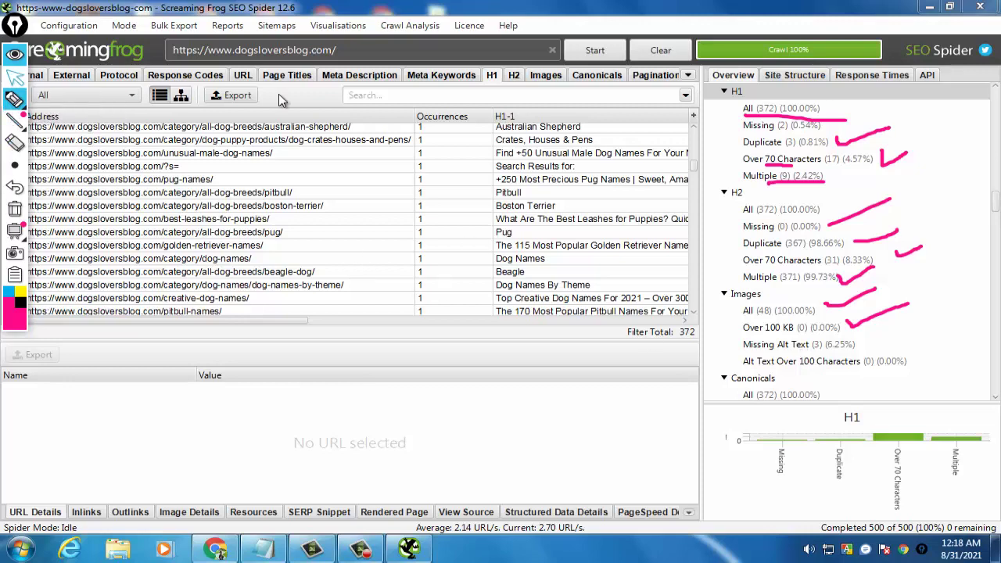
pyautogui.click(543, 74)
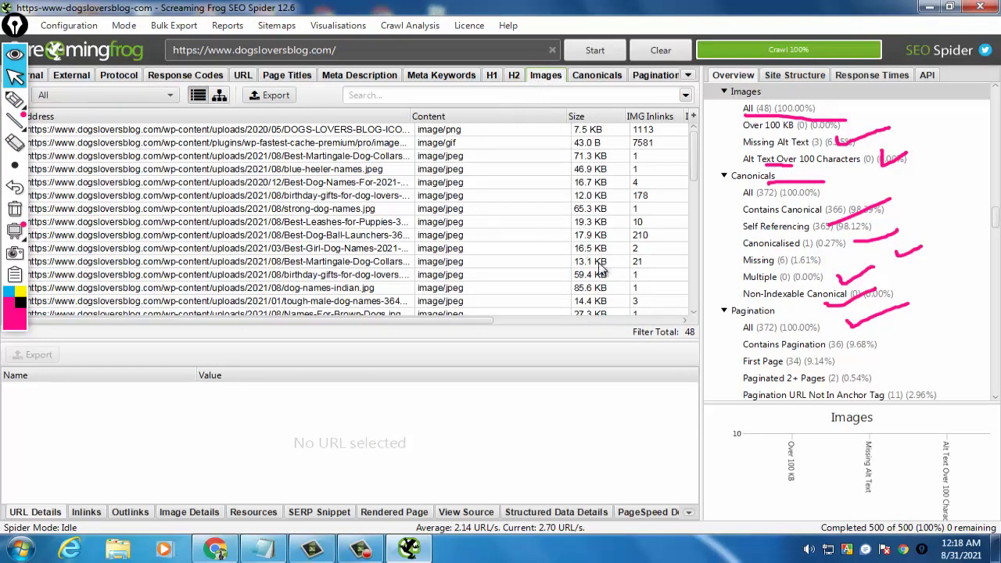
pyautogui.click(692, 123)
pyautogui.scroll(-2, 692, 174)
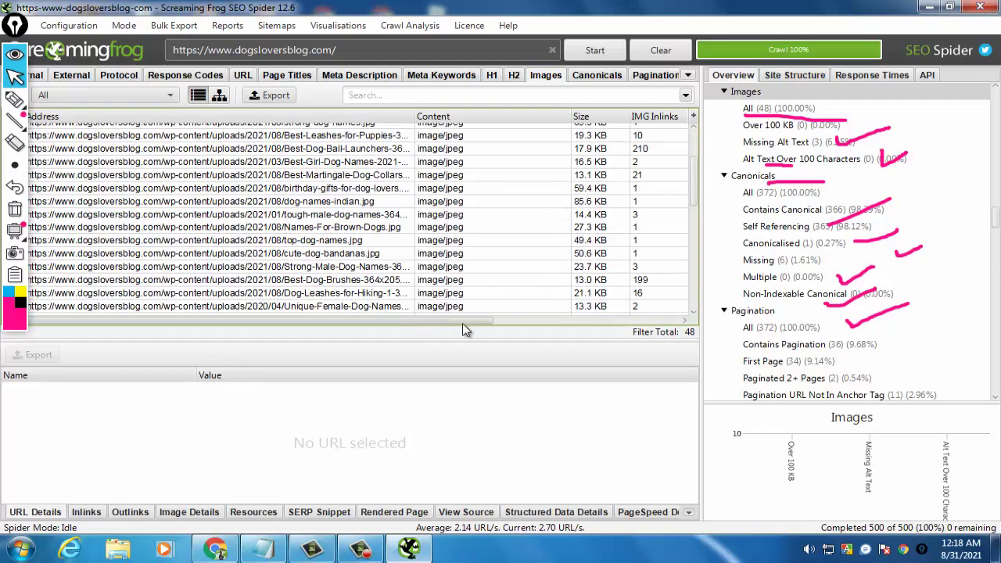
pyautogui.moveTo(462, 323); pyautogui.dragTo(520, 330)
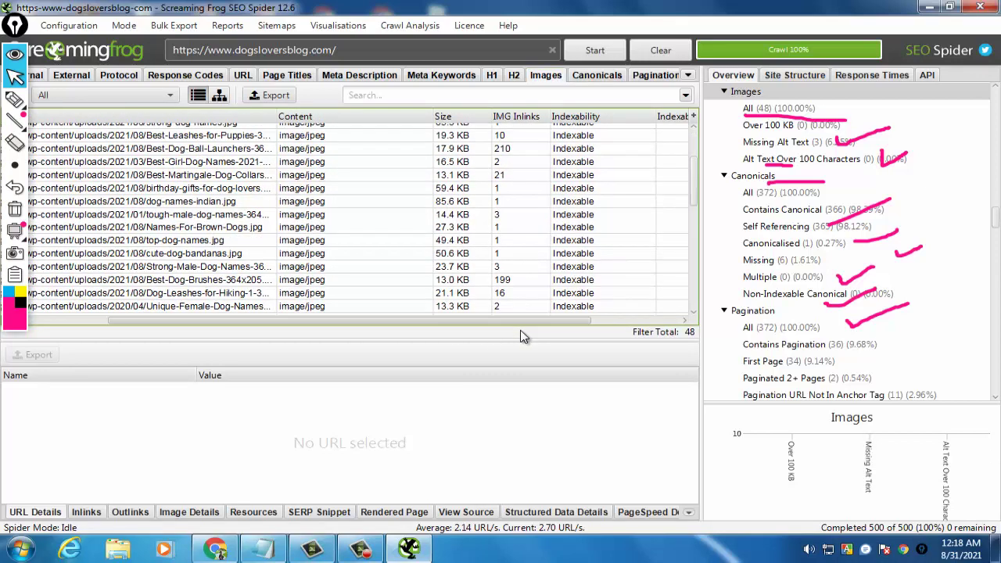
pyautogui.hscroll(-3, 477, 284)
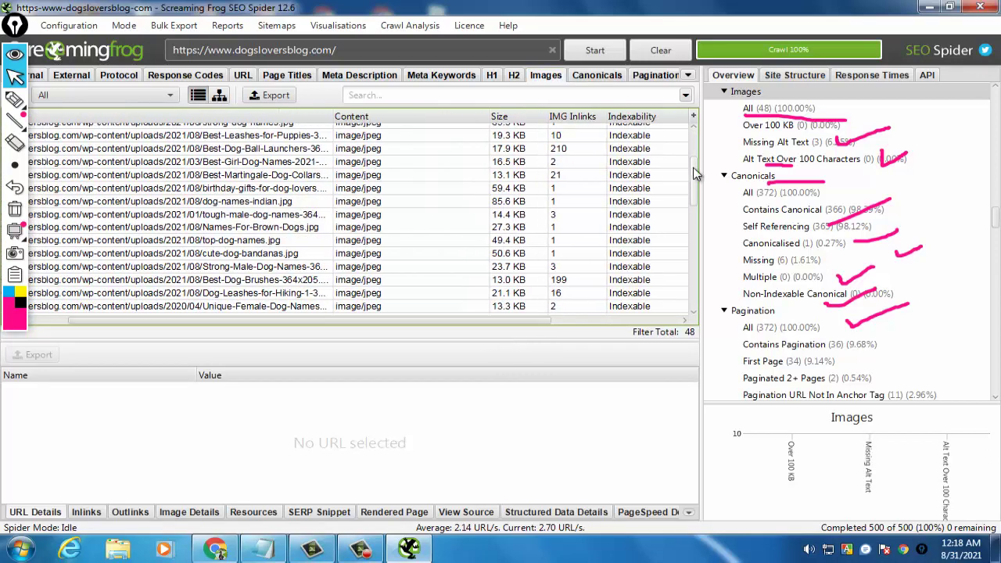
pyautogui.moveTo(695, 174); pyautogui.dragTo(698, 222)
pyautogui.moveTo(531, 326); pyautogui.dragTo(462, 335)
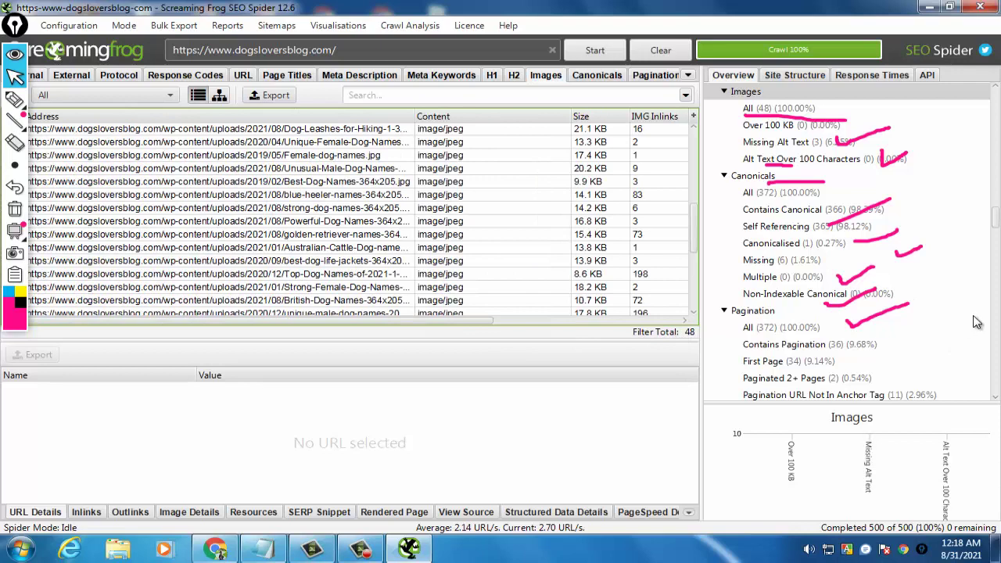
# Clear all pen marks, then underline Missing Alt Text and underline and tick Alt Text Over 100 Characters under Images in pink
pyautogui.scroll(-1, 976, 322)
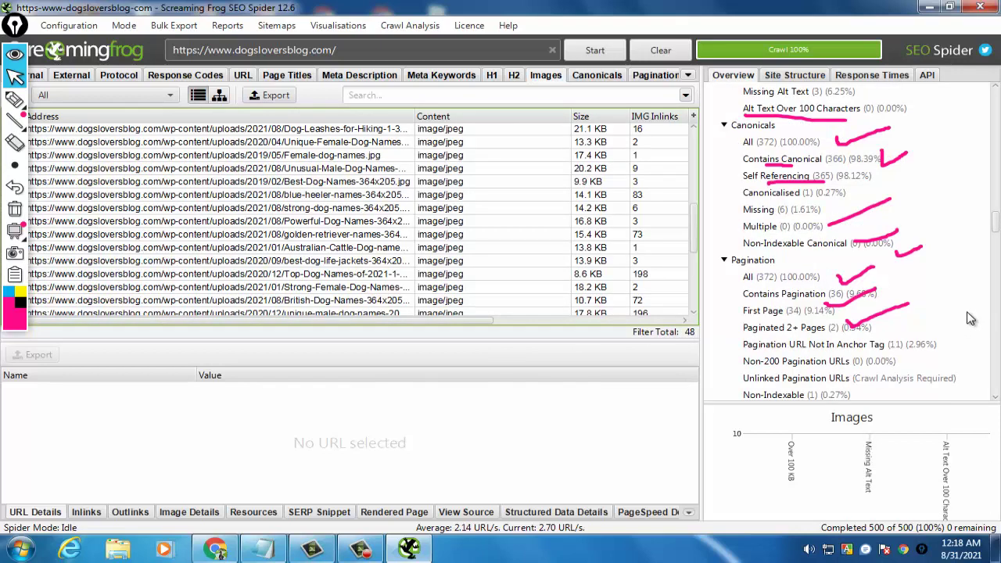
pyautogui.scroll(1, 969, 316)
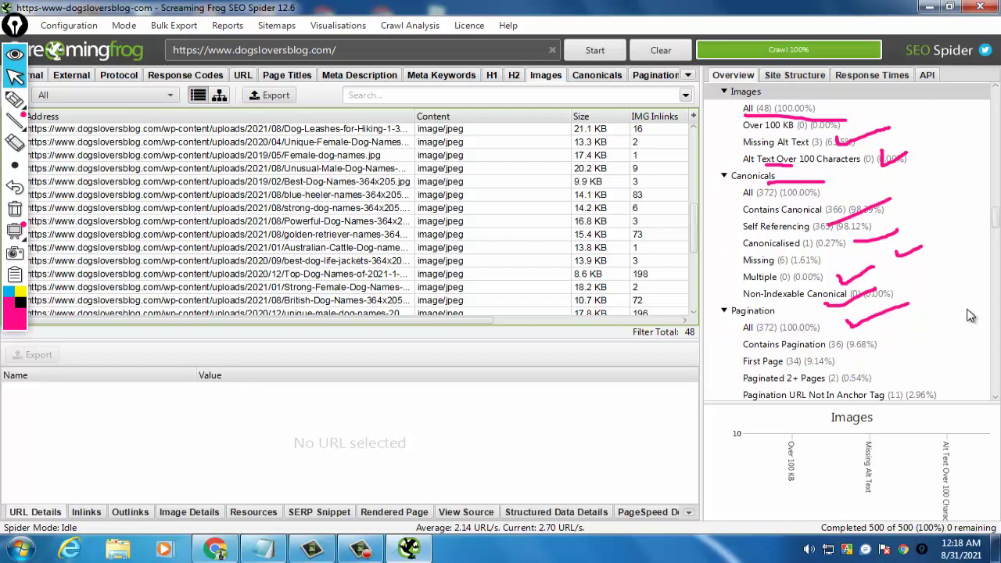
pyautogui.click(15, 209)
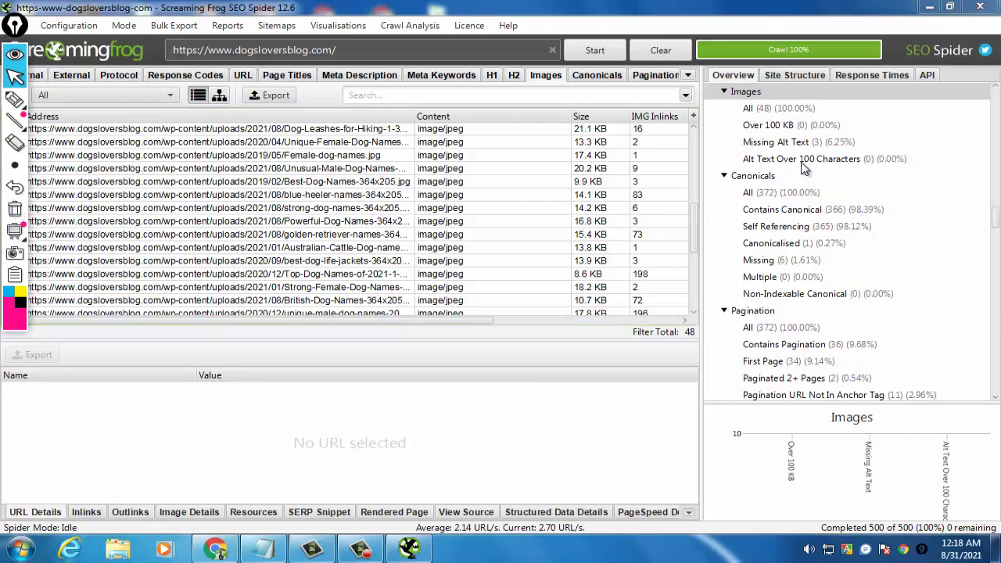
pyautogui.click(43, 103)
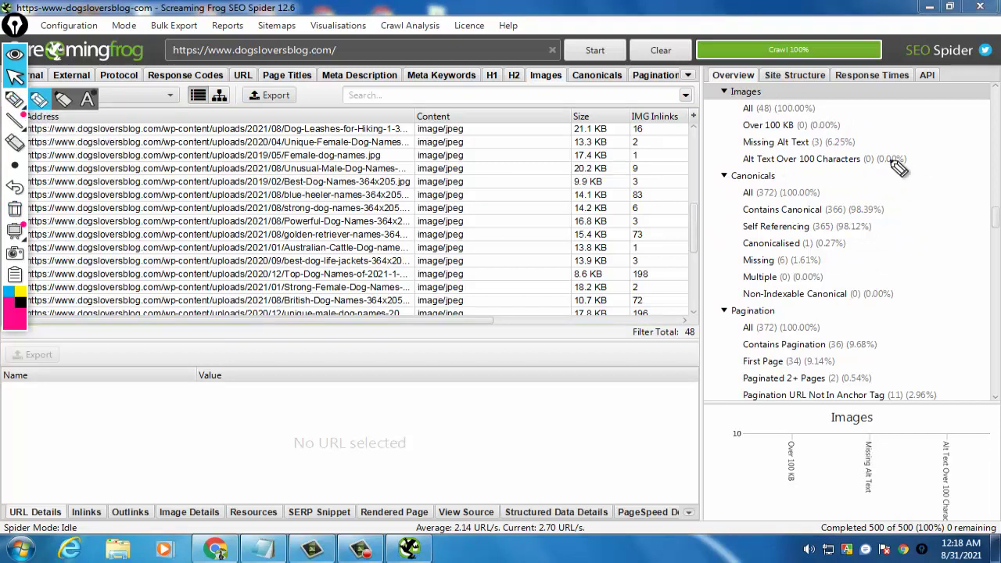
pyautogui.moveTo(744, 146); pyautogui.dragTo(855, 142)
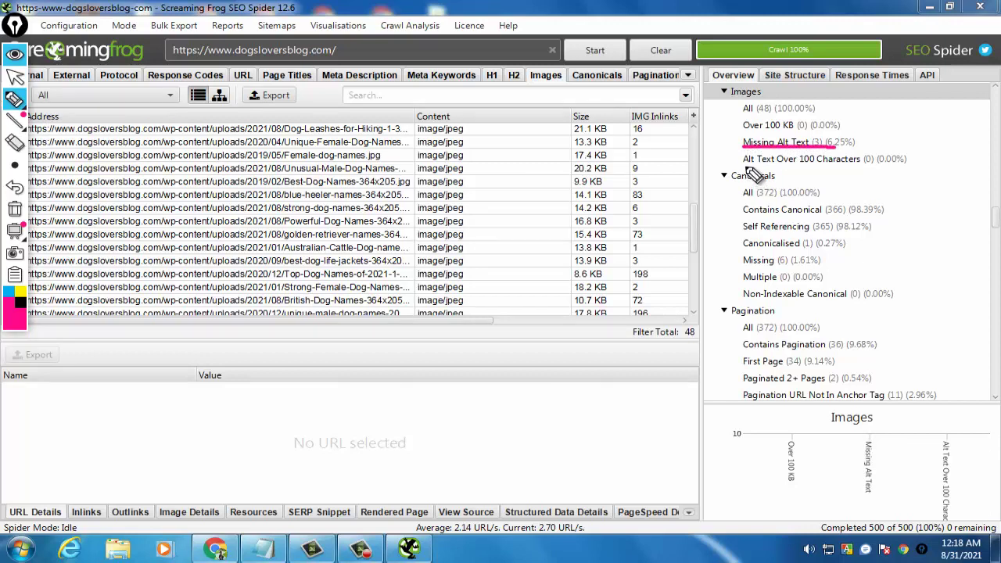
pyautogui.moveTo(744, 166)
pyautogui.mouseDown()
pyautogui.moveTo(869, 164)
pyautogui.moveTo(963, 138)
pyautogui.mouseUp()
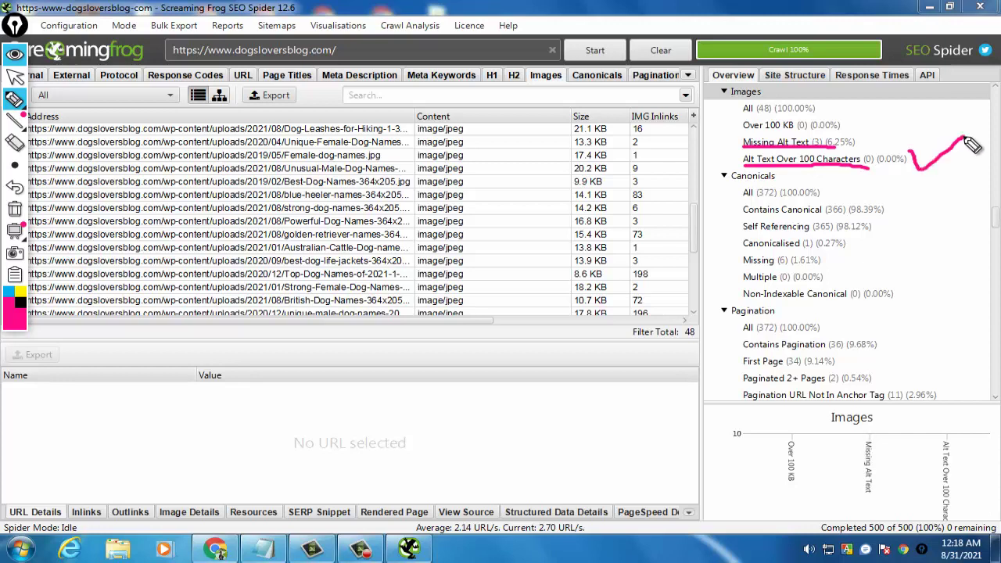
# Underline the Canonicals heading and mark All, Self Referencing, Canonicalised, Missing, Multiple and Non-Indexable Canonical beneath it in pink pen
pyautogui.moveTo(728, 182); pyautogui.dragTo(828, 182)
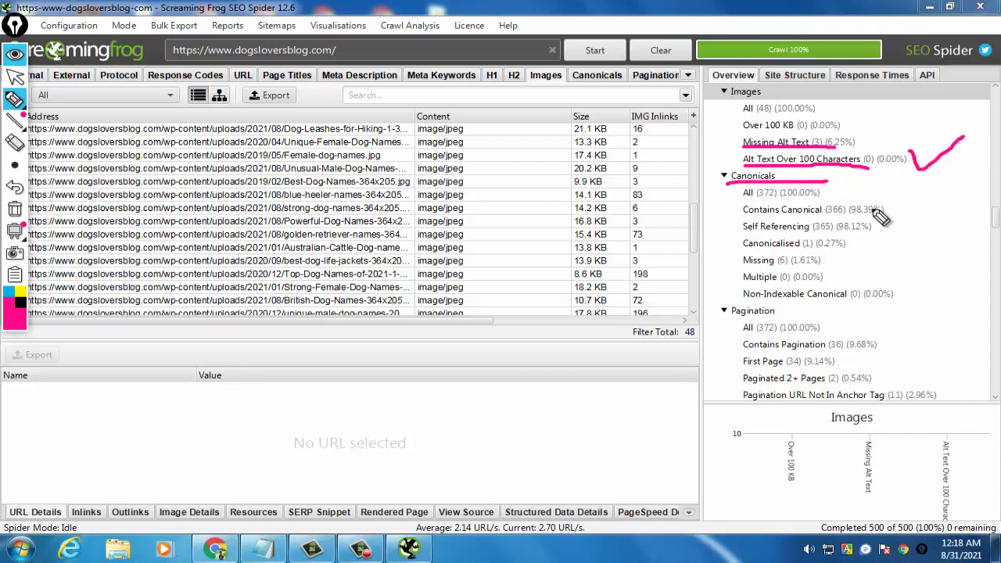
pyautogui.moveTo(847, 189); pyautogui.dragTo(877, 182)
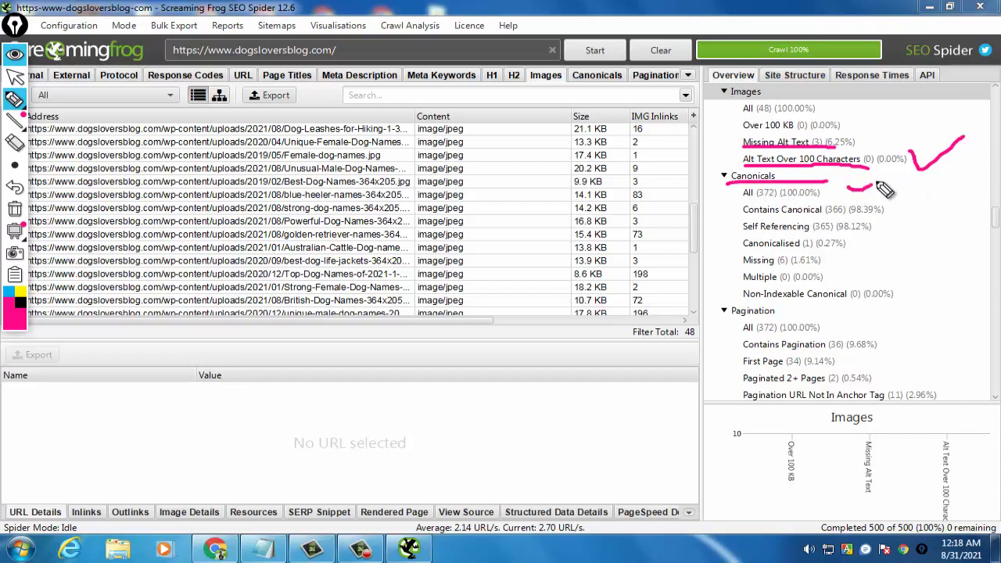
pyautogui.moveTo(877, 225); pyautogui.dragTo(907, 220)
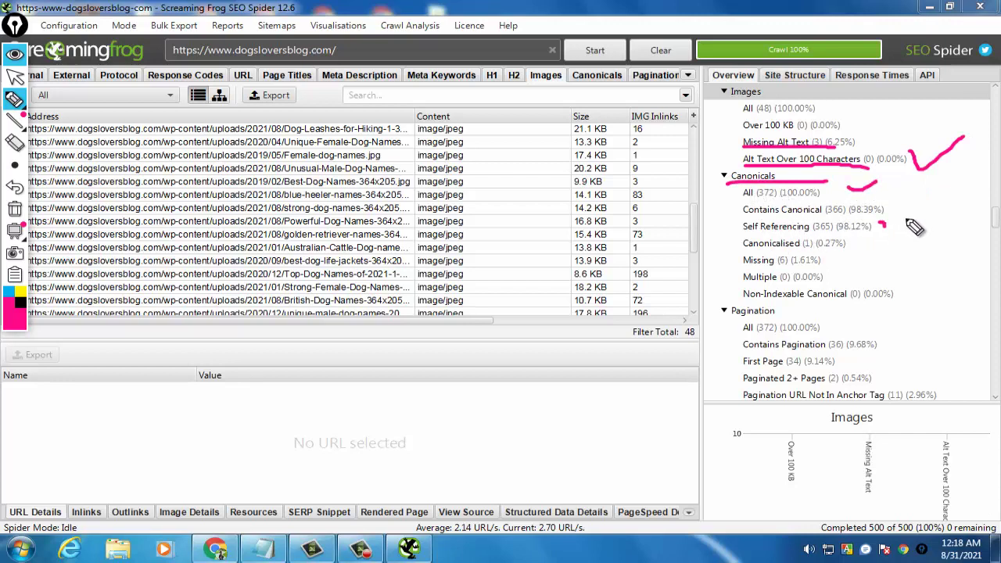
pyautogui.click(851, 244)
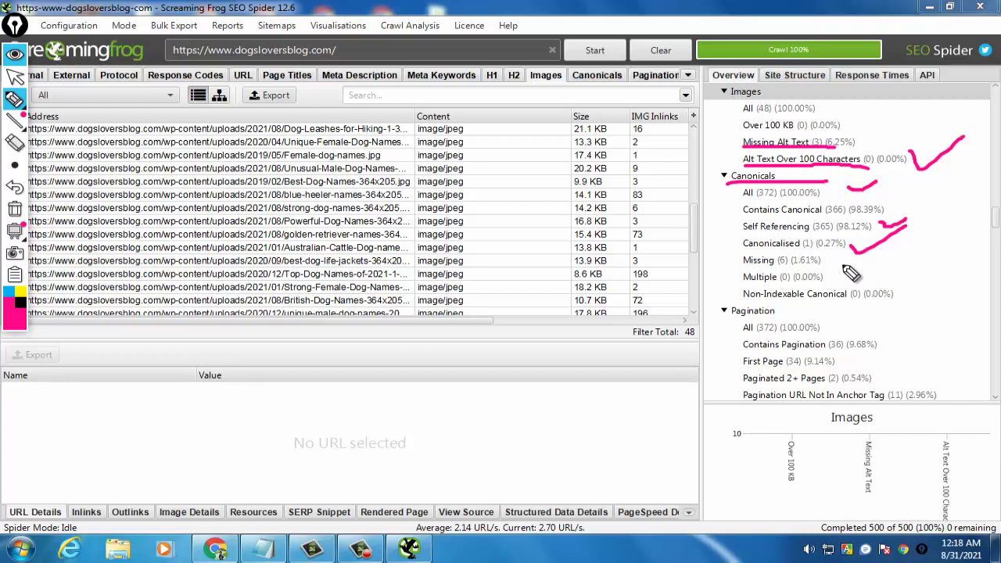
pyautogui.moveTo(850, 258); pyautogui.dragTo(905, 248)
pyautogui.moveTo(843, 280); pyautogui.dragTo(903, 274)
pyautogui.moveTo(913, 289); pyautogui.dragTo(941, 275)
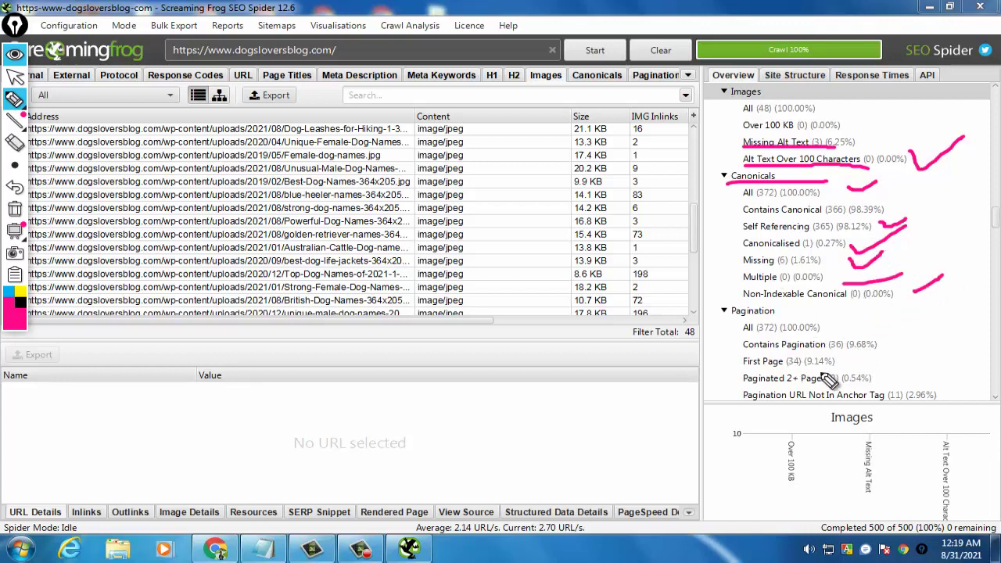
# Leave pen mode, clear the Images and Canonicals marks, and reactivate the pen for marking the Pagination section
pyautogui.click(17, 78)
pyautogui.click(688, 118)
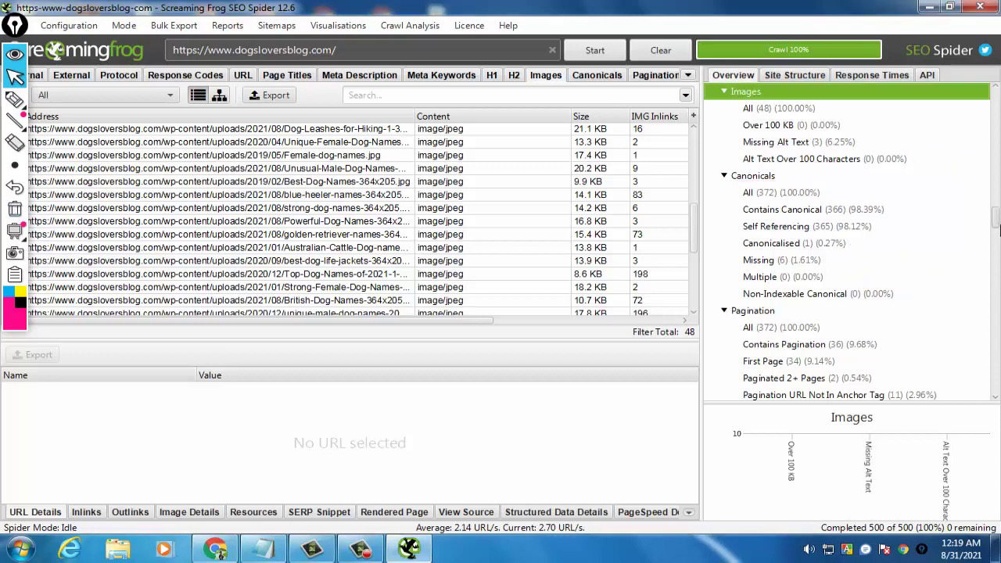
pyautogui.moveTo(997, 224); pyautogui.dragTo(998, 240)
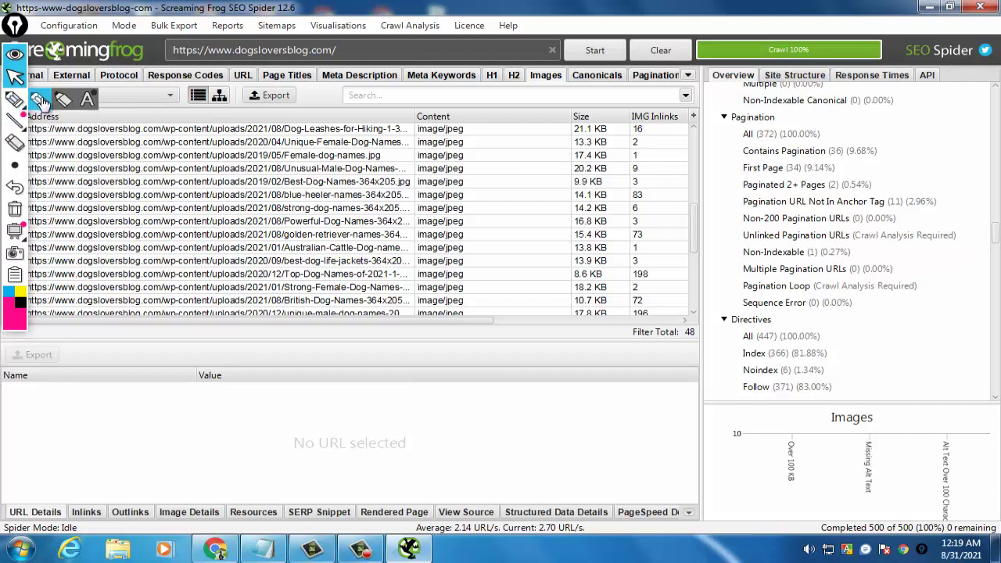
pyautogui.click(15, 99)
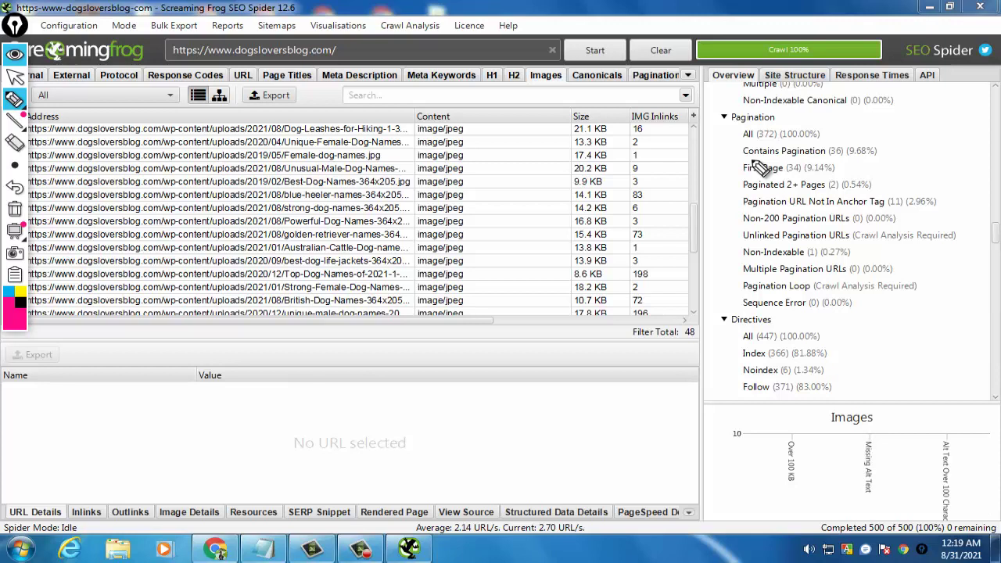
# Underline and tick Contains Pagination, then tick First Page, Paginated 2+ Pages, Pagination URL Not In Anchor Tag and Non-200 Pagination URLs in pink pen
pyautogui.moveTo(744, 156); pyautogui.dragTo(879, 156)
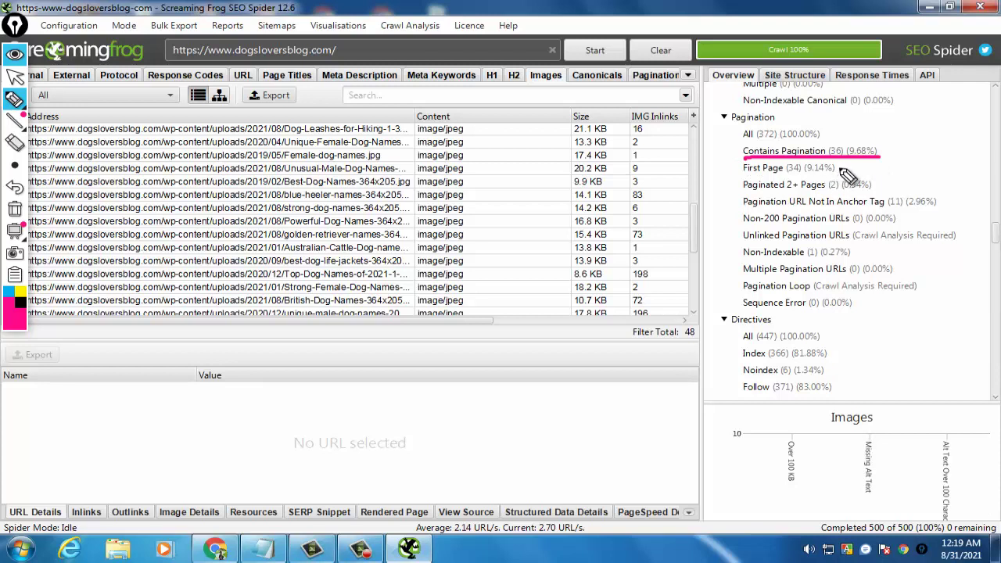
pyautogui.moveTo(884, 155); pyautogui.dragTo(916, 144)
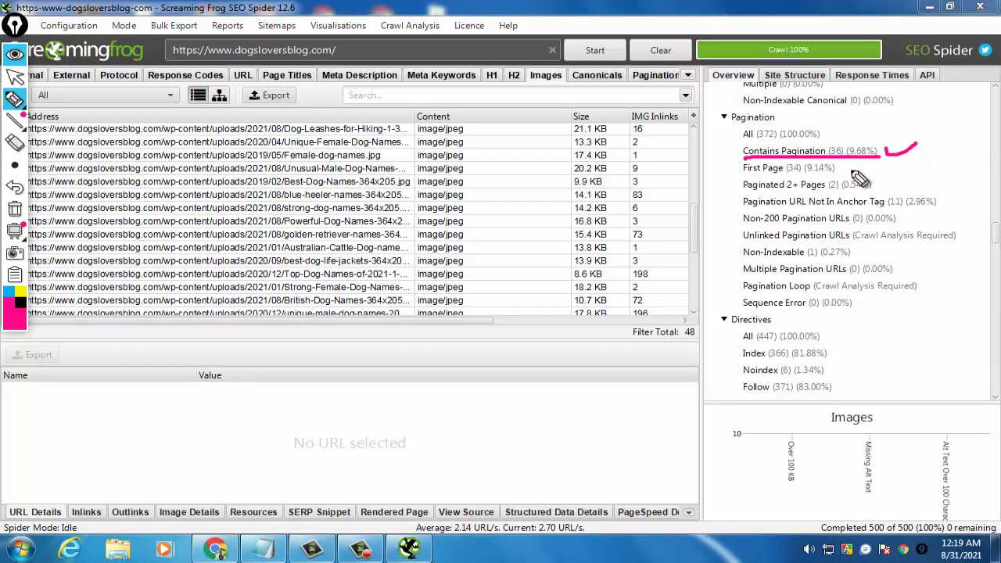
pyautogui.moveTo(847, 166); pyautogui.dragTo(869, 161)
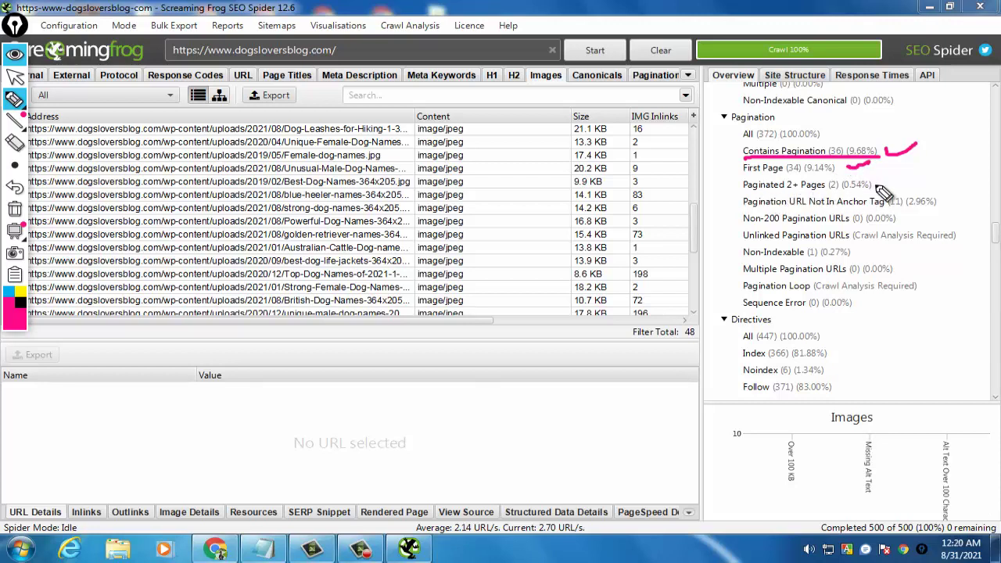
pyautogui.moveTo(885, 181); pyautogui.dragTo(934, 168)
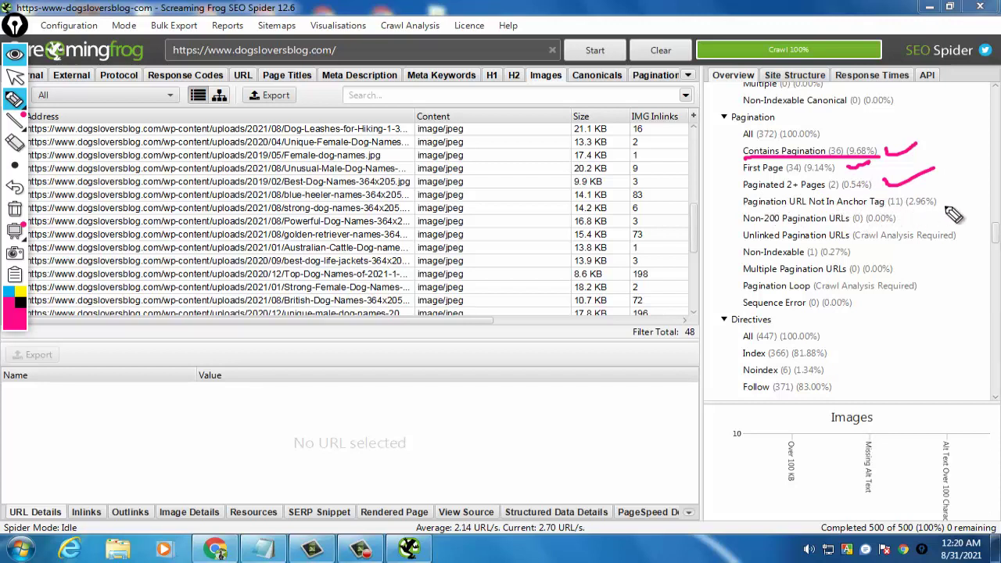
pyautogui.moveTo(944, 199); pyautogui.dragTo(976, 186)
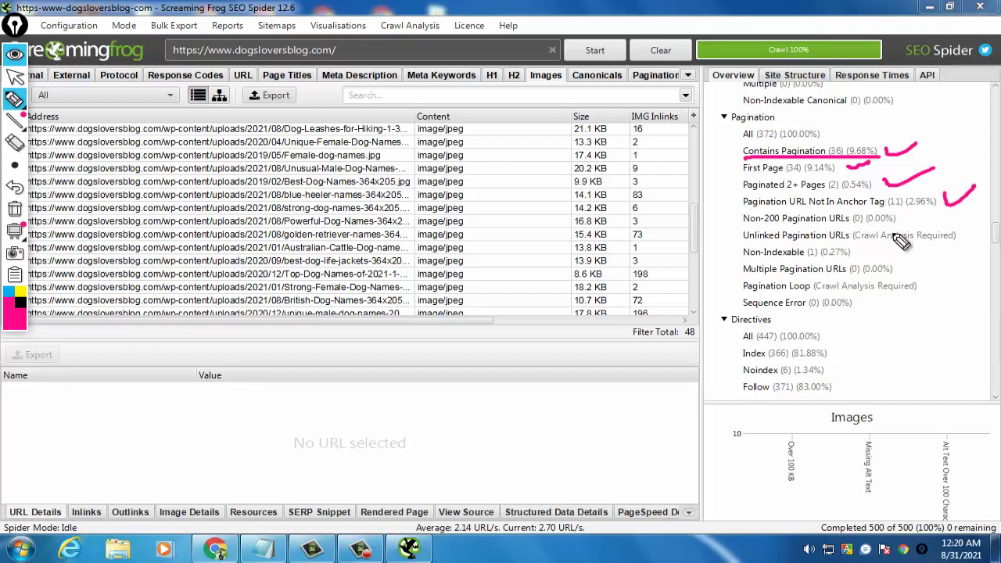
pyautogui.moveTo(907, 220); pyautogui.dragTo(931, 211)
# Underline Unlinked Pagination URLs, Non-Indexable, Multiple Pagination URLs, Pagination Loop and Sequence Error in the Pagination section with the pink pen
pyautogui.moveTo(744, 243); pyautogui.dragTo(882, 239)
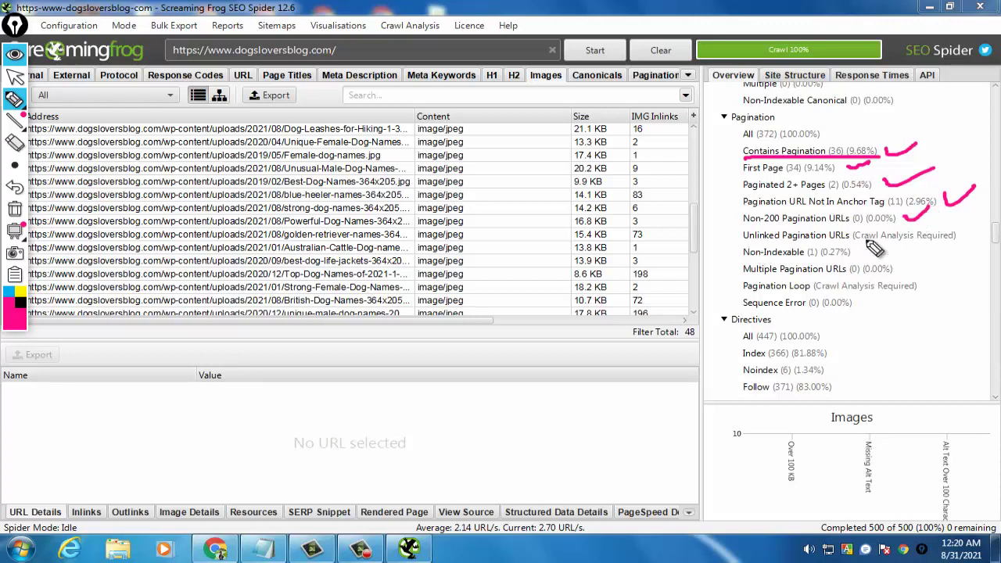
pyautogui.moveTo(739, 261); pyautogui.dragTo(877, 266)
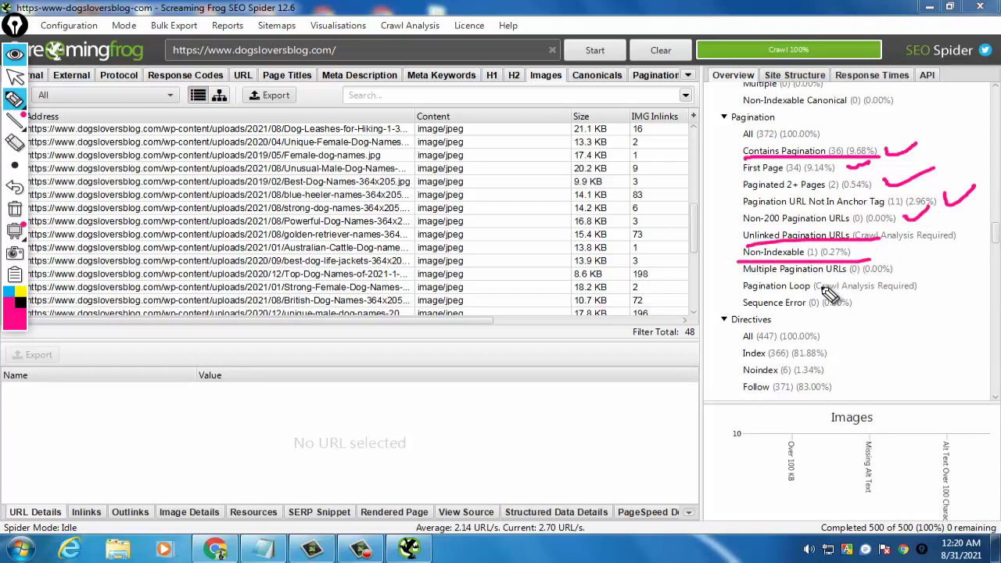
pyautogui.moveTo(742, 278); pyautogui.dragTo(869, 275)
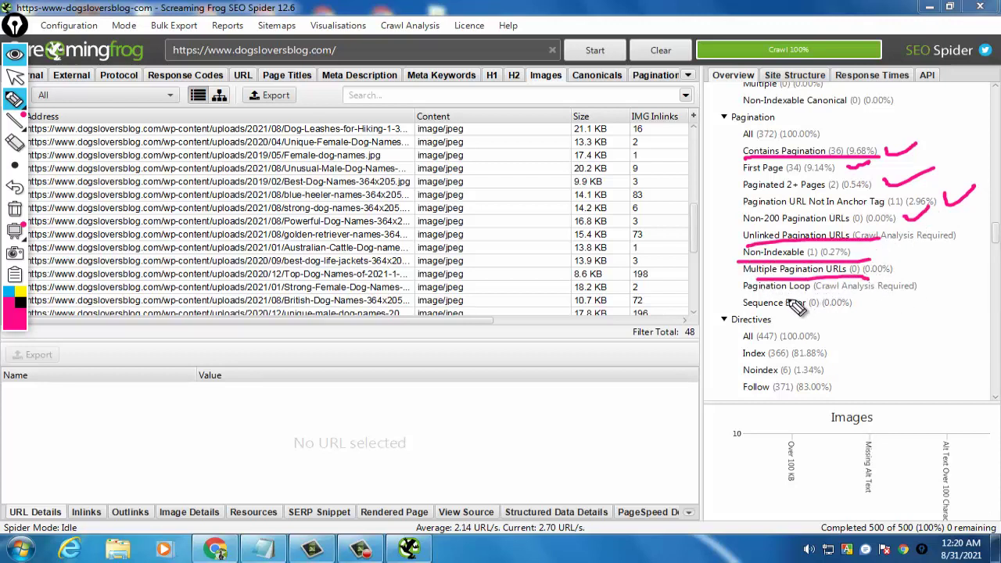
pyautogui.moveTo(743, 294); pyautogui.dragTo(887, 286)
pyautogui.click(833, 309)
pyautogui.moveTo(832, 308); pyautogui.dragTo(898, 309)
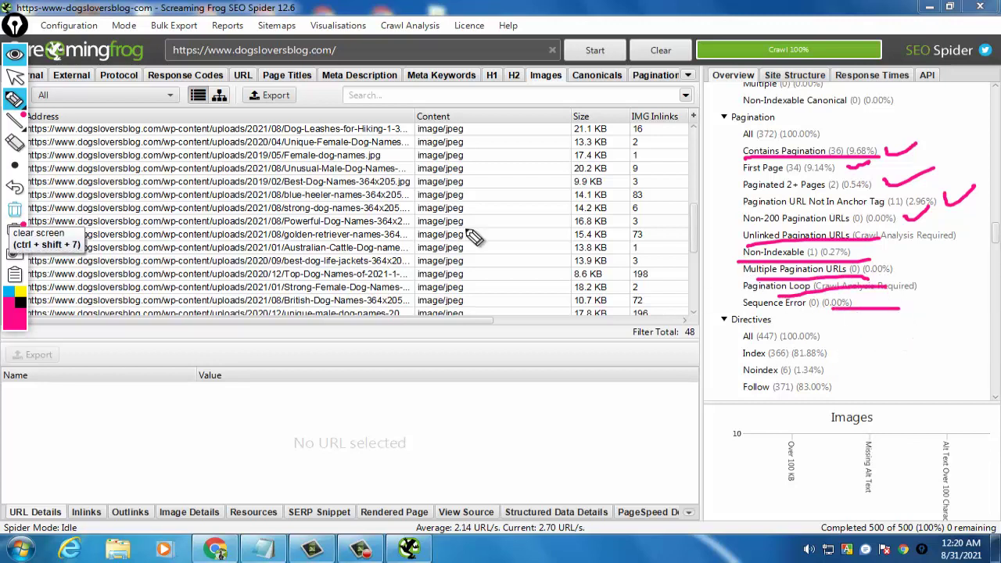
# Clear the Pagination marks, leave pen mode, dismiss the Windows colour scheme prompt and bring the overview's AJAX and AMP sections into view
pyautogui.click(15, 210)
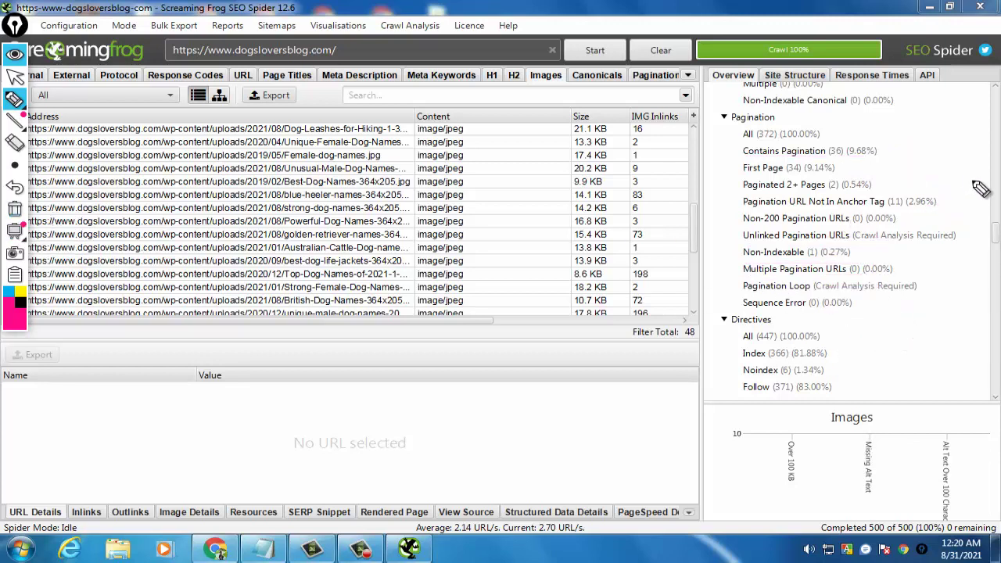
pyautogui.click(14, 75)
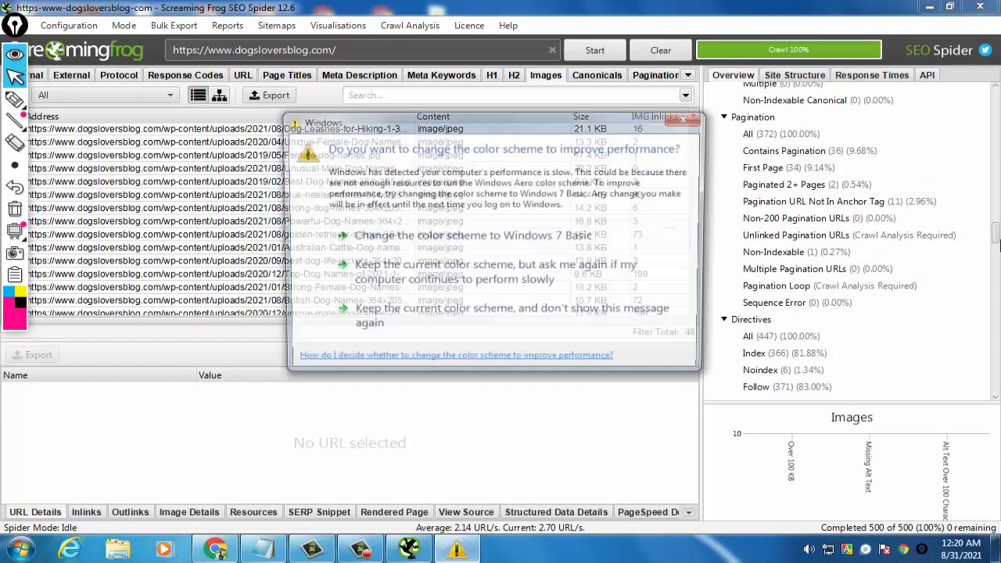
pyautogui.click(698, 119)
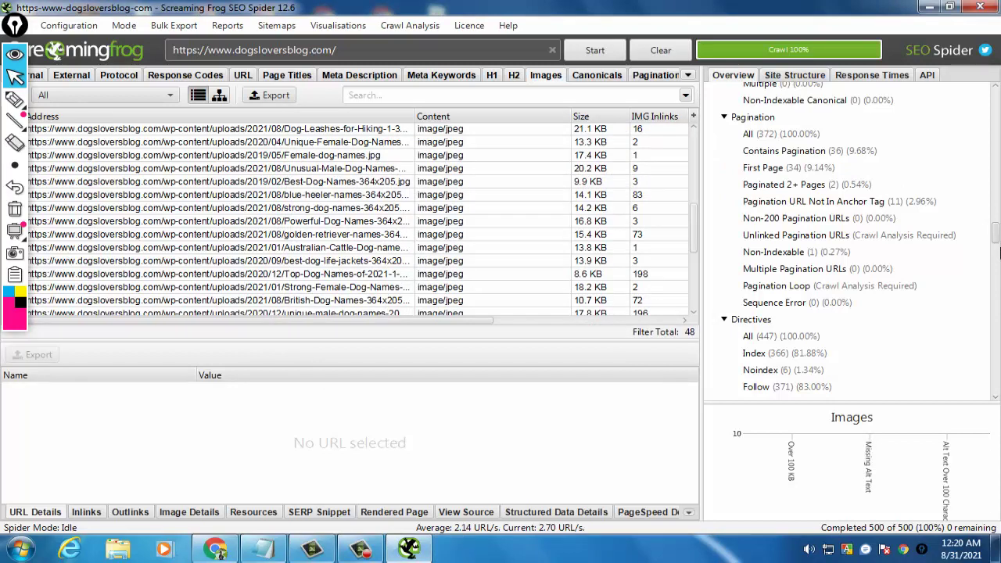
pyautogui.scroll(-6, 997, 252)
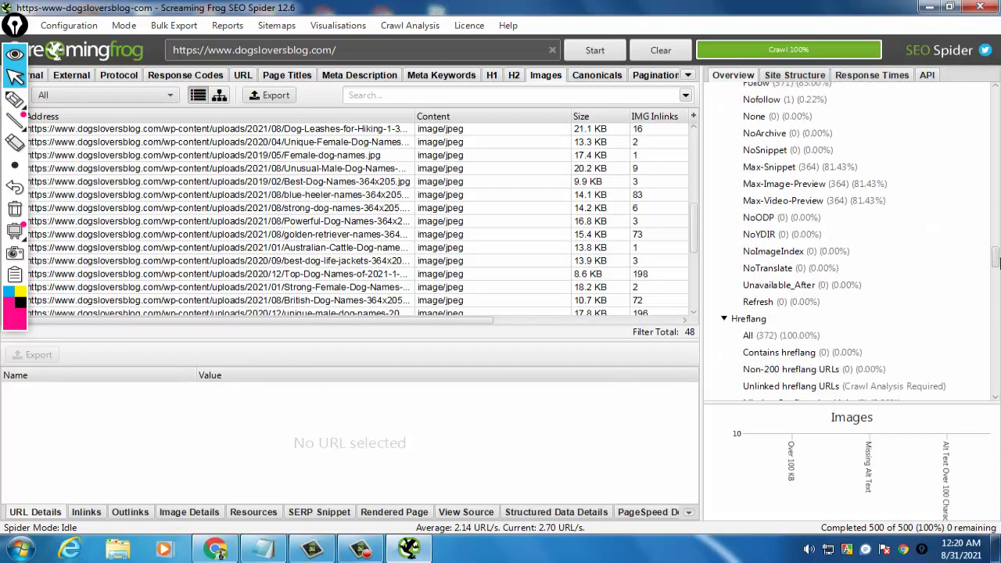
pyautogui.moveTo(995, 262); pyautogui.dragTo(995, 291)
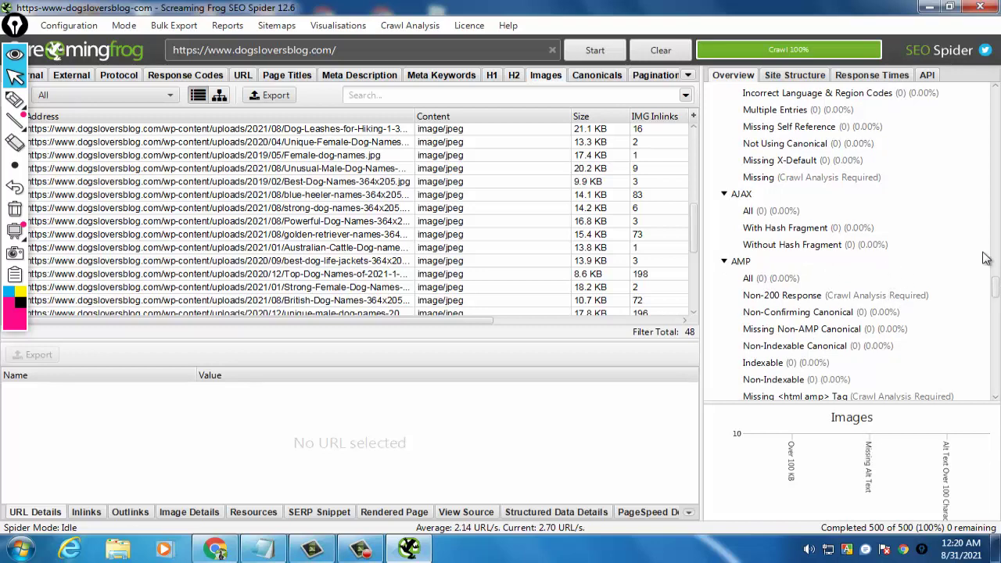
pyautogui.moveTo(995, 289); pyautogui.dragTo(995, 294)
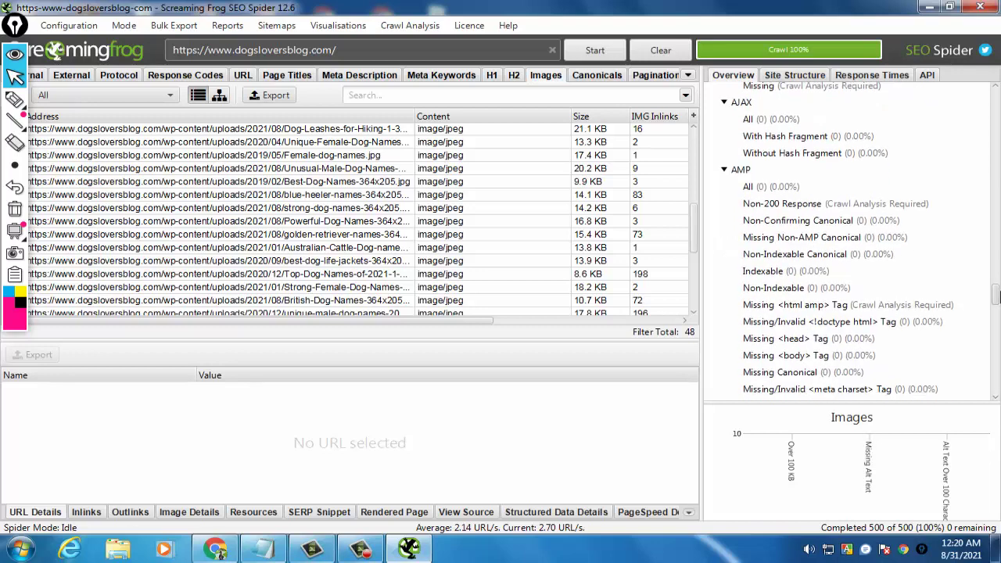
# Sketch a pink pen diagram with arrows from browser to server and back to Browser, adding google with a second path along the same route
pyautogui.click(14, 99)
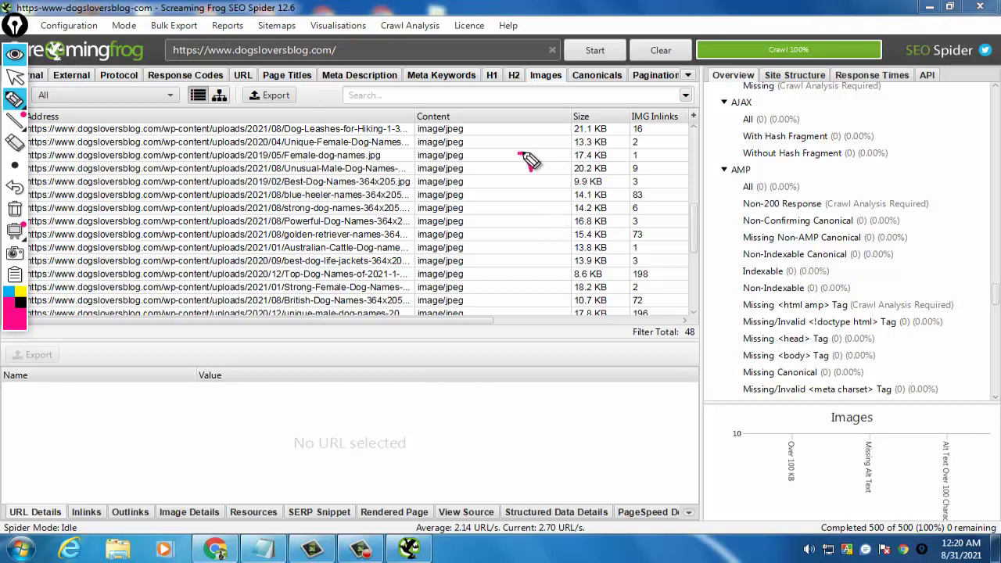
pyautogui.moveTo(519, 156)
pyautogui.mouseDown()
pyautogui.moveTo(540, 167)
pyautogui.moveTo(603, 169)
pyautogui.moveTo(615, 156)
pyautogui.moveTo(678, 166)
pyautogui.moveTo(723, 152)
pyautogui.moveTo(766, 168)
pyautogui.moveTo(806, 140)
pyautogui.moveTo(798, 160)
pyautogui.mouseUp()
pyautogui.moveTo(823, 119)
pyautogui.mouseDown()
pyautogui.moveTo(821, 143)
pyautogui.moveTo(911, 125)
pyautogui.moveTo(935, 133)
pyautogui.moveTo(955, 116)
pyautogui.mouseUp()
pyautogui.moveTo(892, 143)
pyautogui.mouseDown()
pyautogui.moveTo(905, 238)
pyautogui.moveTo(924, 225)
pyautogui.moveTo(905, 238)
pyautogui.mouseUp()
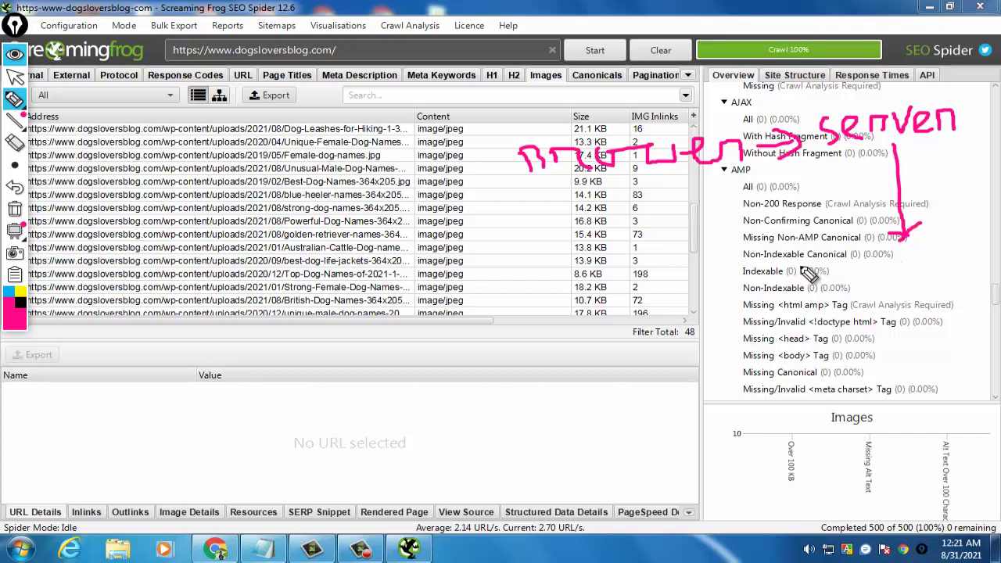
pyautogui.moveTo(903, 241); pyautogui.dragTo(690, 243)
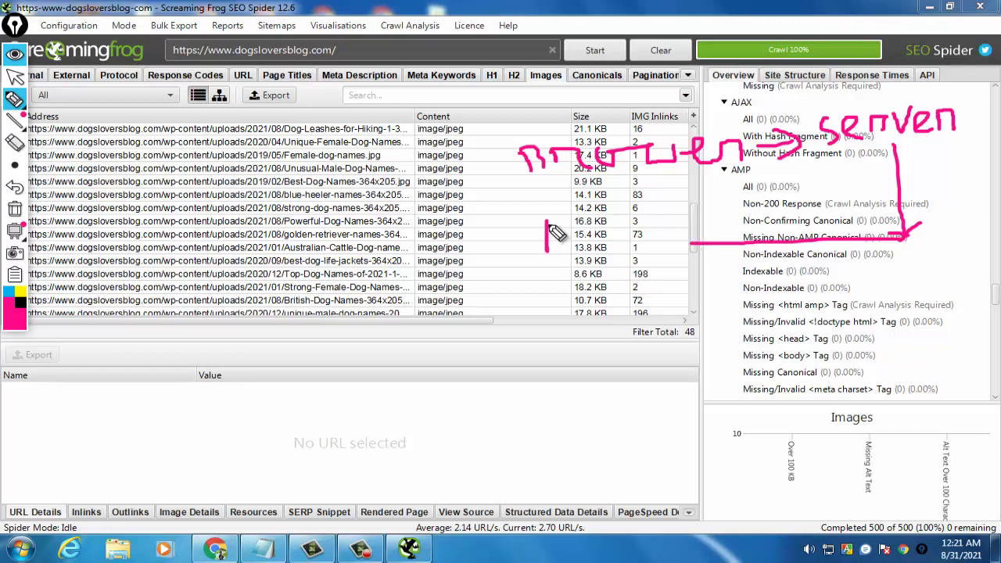
pyautogui.moveTo(548, 223)
pyautogui.mouseDown()
pyautogui.moveTo(565, 240)
pyautogui.moveTo(549, 257)
pyautogui.moveTo(584, 244)
pyautogui.moveTo(614, 248)
pyautogui.moveTo(673, 262)
pyautogui.moveTo(711, 287)
pyautogui.mouseUp()
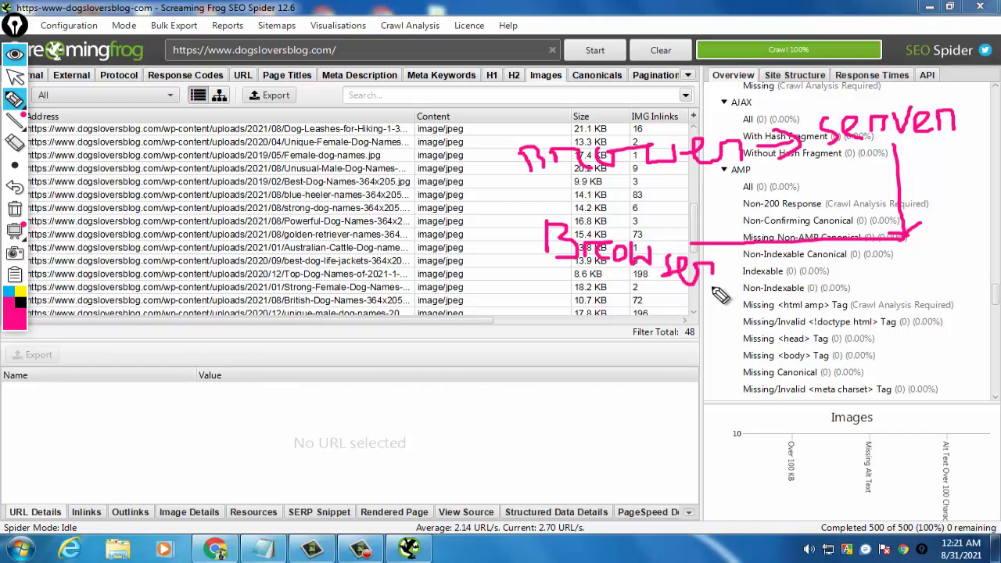
pyautogui.click(481, 142)
pyautogui.moveTo(493, 151)
pyautogui.mouseDown()
pyautogui.moveTo(489, 186)
pyautogui.moveTo(529, 150)
pyautogui.moveTo(569, 138)
pyautogui.moveTo(598, 145)
pyautogui.moveTo(610, 119)
pyautogui.moveTo(660, 139)
pyautogui.moveTo(882, 137)
pyautogui.moveTo(889, 251)
pyautogui.moveTo(869, 264)
pyautogui.moveTo(669, 254)
pyautogui.moveTo(677, 234)
pyautogui.mouseUp()
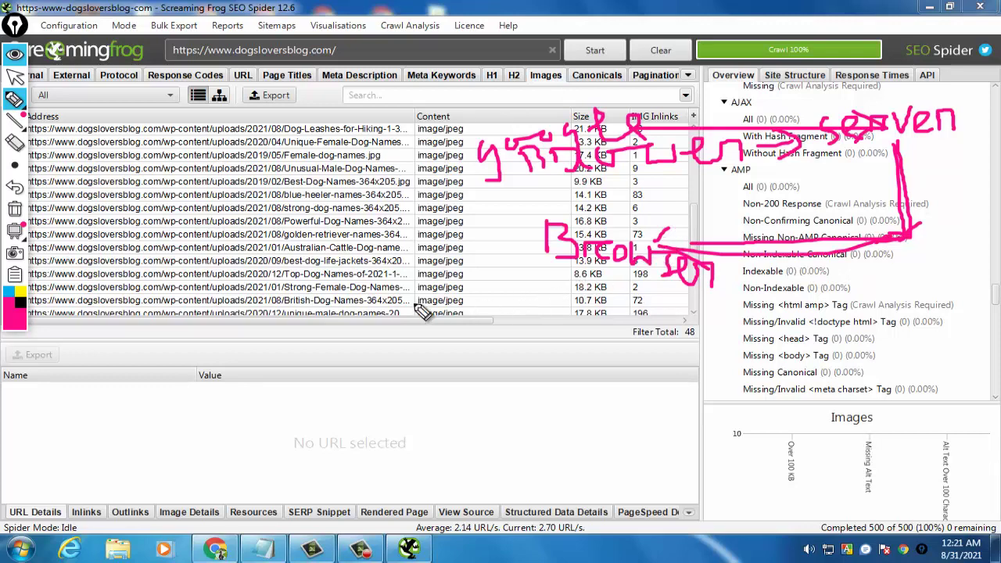
# Clear the browser-server diagram, then underline the AJAX heading, With Hash Fragment, Without Hash Fragment and the AMP heading in pink
pyautogui.click(15, 209)
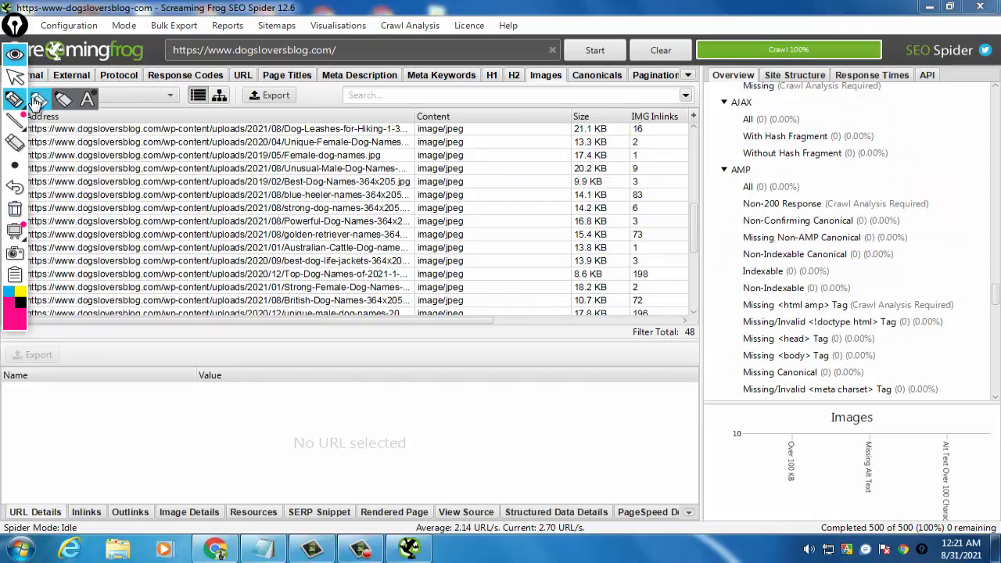
pyautogui.moveTo(716, 108); pyautogui.dragTo(778, 109)
pyautogui.moveTo(726, 141); pyautogui.dragTo(826, 139)
pyautogui.moveTo(749, 167); pyautogui.dragTo(887, 154)
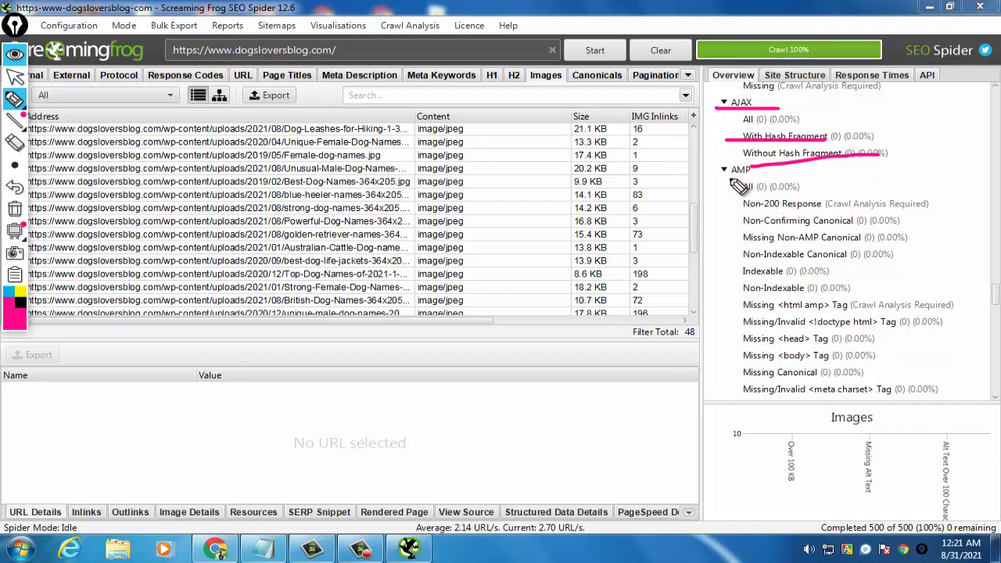
pyautogui.moveTo(727, 181); pyautogui.dragTo(763, 173)
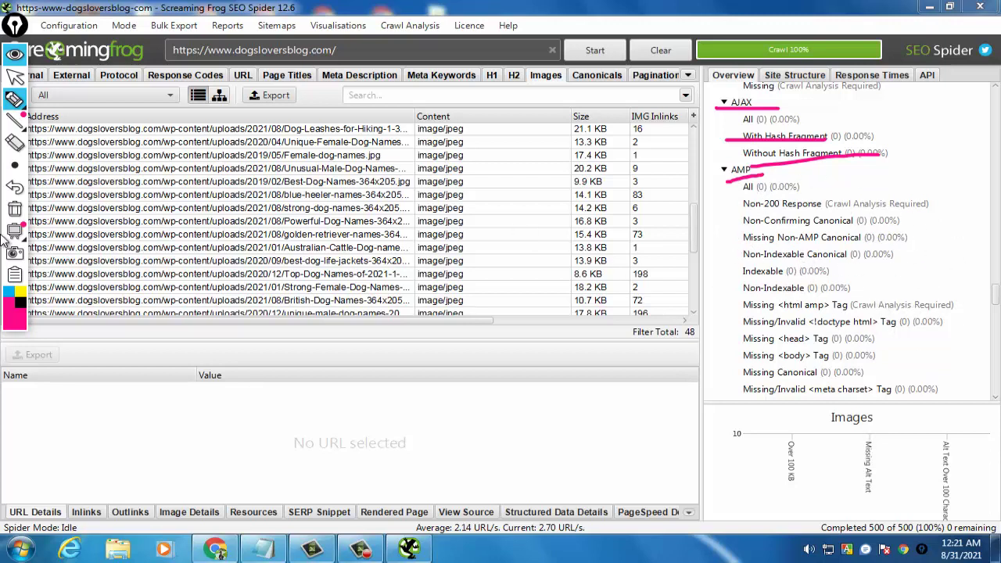
# Underline Non-Confirming Canonical, Missing Non-AMP Canonical, Non-Indexable Canonical and Indexable in the AMP section with the pink pen
pyautogui.moveTo(20, 99)
pyautogui.moveTo(811, 227); pyautogui.dragTo(854, 228)
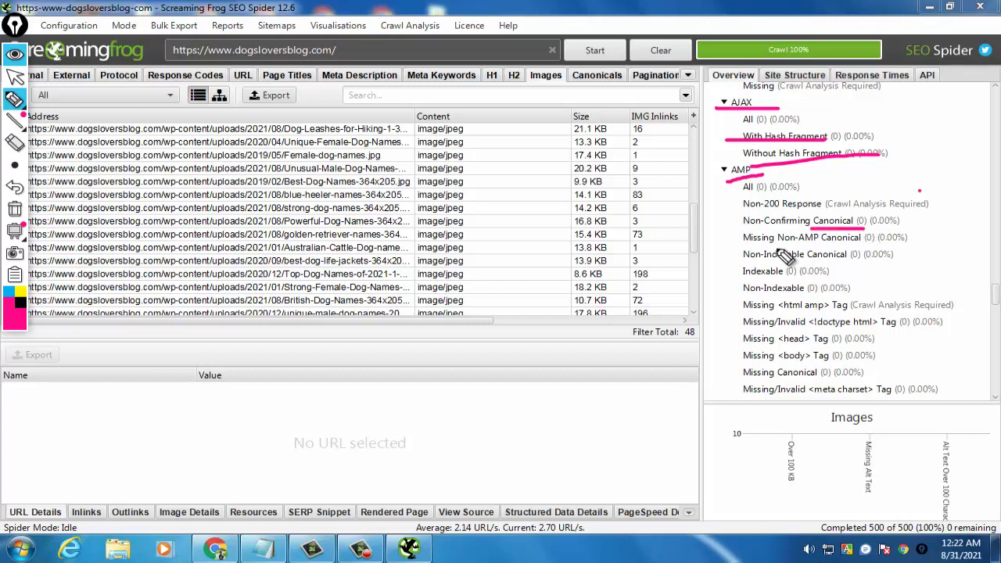
pyautogui.moveTo(776, 245); pyautogui.dragTo(872, 245)
pyautogui.moveTo(752, 263); pyautogui.dragTo(876, 261)
pyautogui.moveTo(715, 280); pyautogui.dragTo(835, 278)
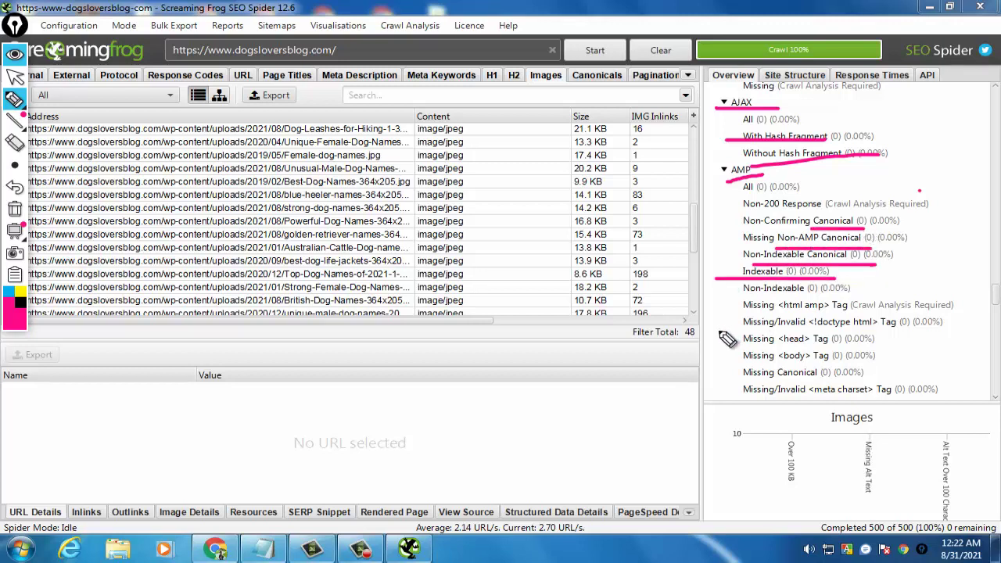
# Underline Non-Indexable under AMP, then mark the missing html amp, doctype and head tag entries and Missing Canonical in pink
pyautogui.moveTo(744, 305); pyautogui.dragTo(869, 304)
pyautogui.moveTo(804, 321); pyautogui.dragTo(942, 326)
pyautogui.moveTo(833, 349); pyautogui.dragTo(920, 338)
pyautogui.moveTo(852, 374); pyautogui.dragTo(937, 370)
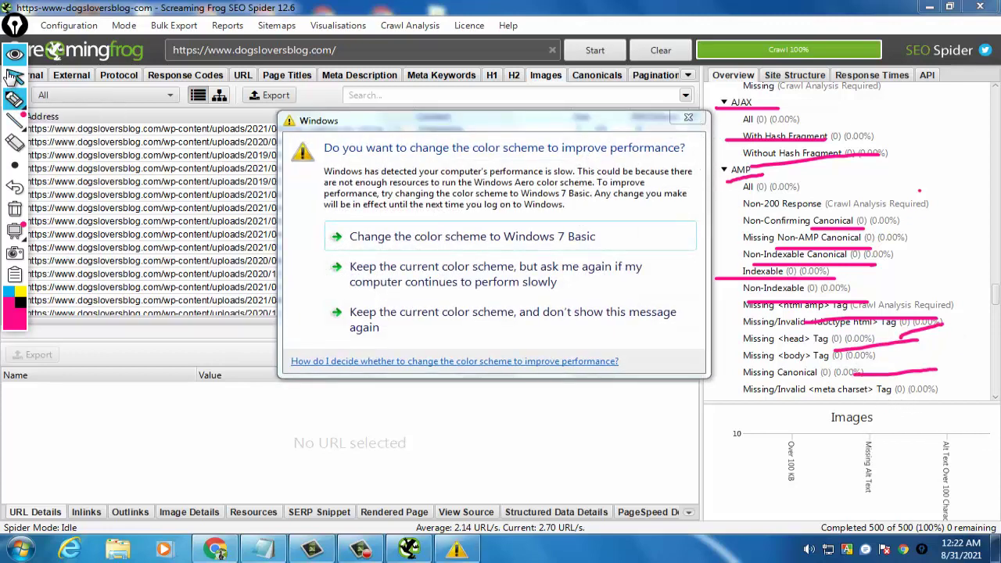
# Dismiss the Windows colour scheme prompt, clear the AJAX and AMP marks, and reactivate the pen at the overview's Structured Data section
pyautogui.click(687, 117)
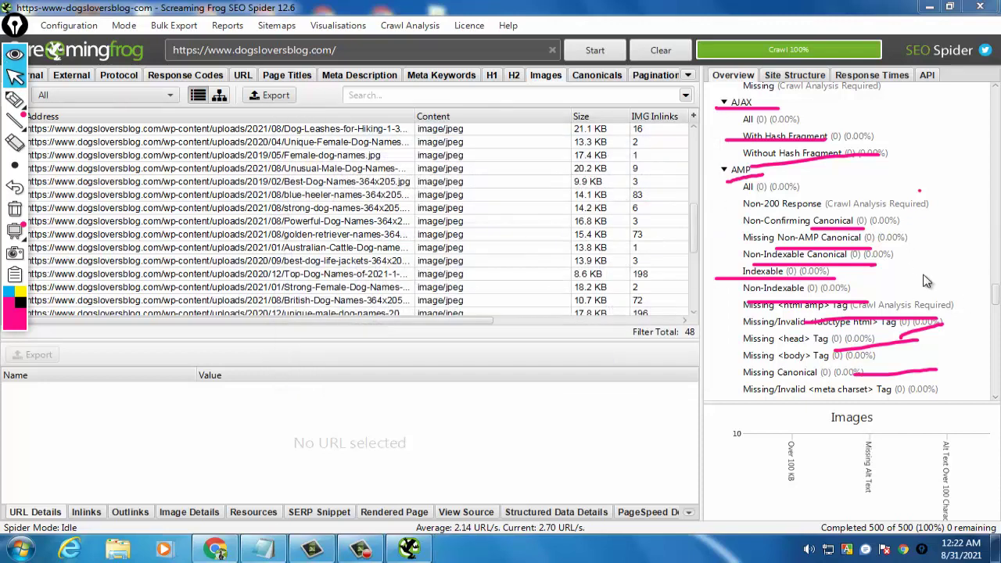
pyautogui.moveTo(997, 304); pyautogui.dragTo(997, 320)
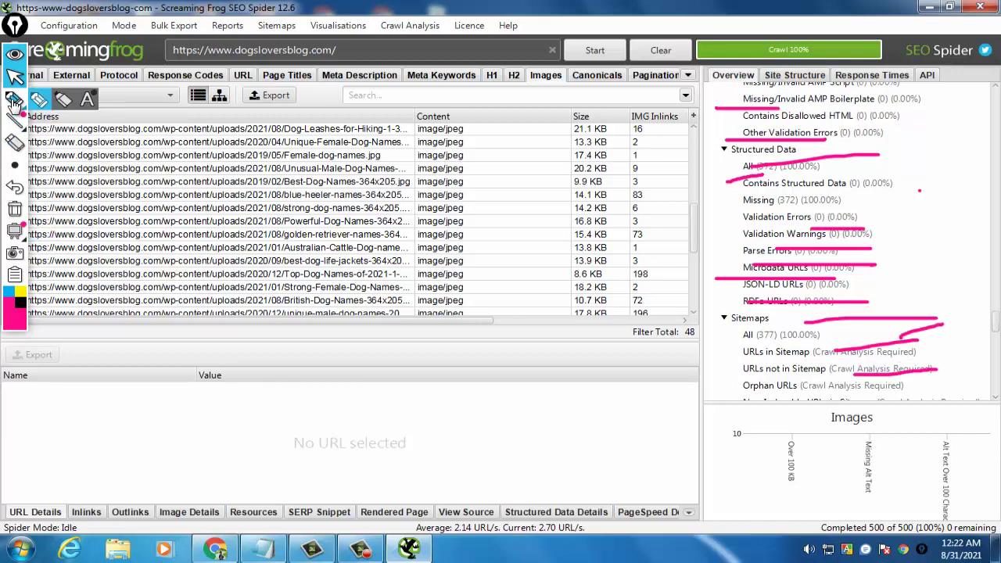
pyautogui.click(16, 209)
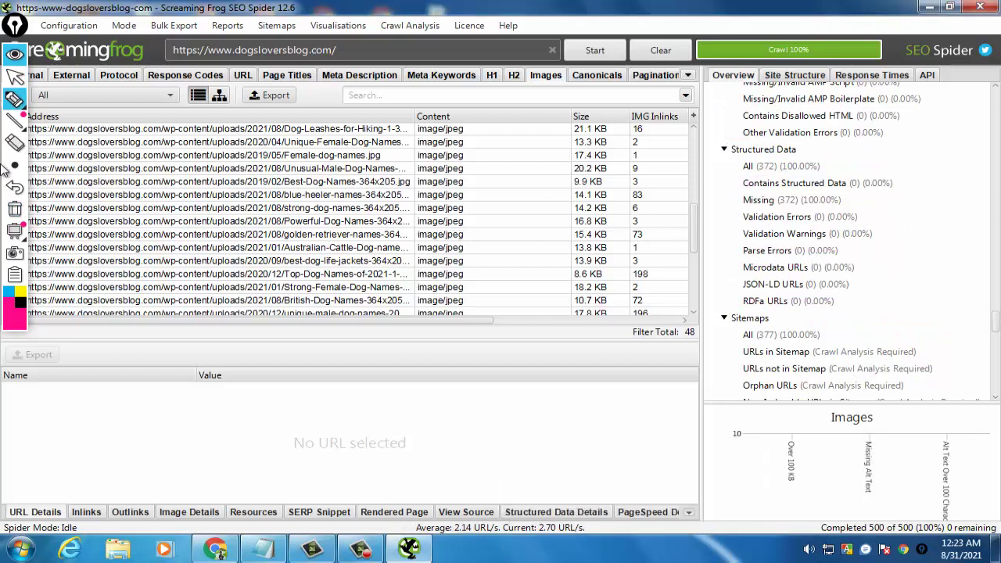
pyautogui.click(39, 101)
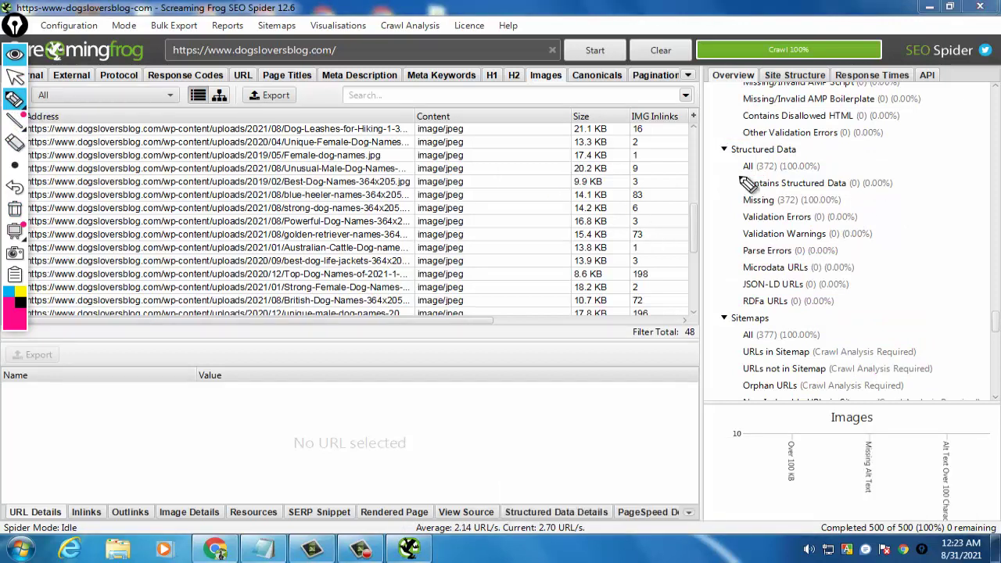
# Circle the Structured Data heading in pink pen and draw a line from it to a handwritten "Excel" over the image list
pyautogui.moveTo(728, 162)
pyautogui.mouseDown()
pyautogui.moveTo(821, 166)
pyautogui.moveTo(789, 139)
pyautogui.moveTo(727, 148)
pyautogui.mouseUp()
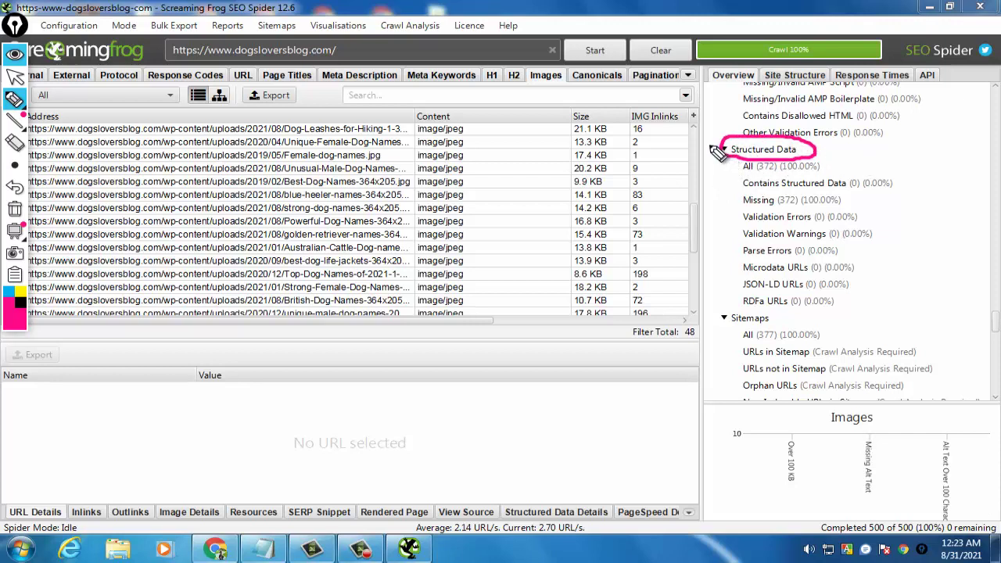
pyautogui.moveTo(723, 154); pyautogui.dragTo(600, 118)
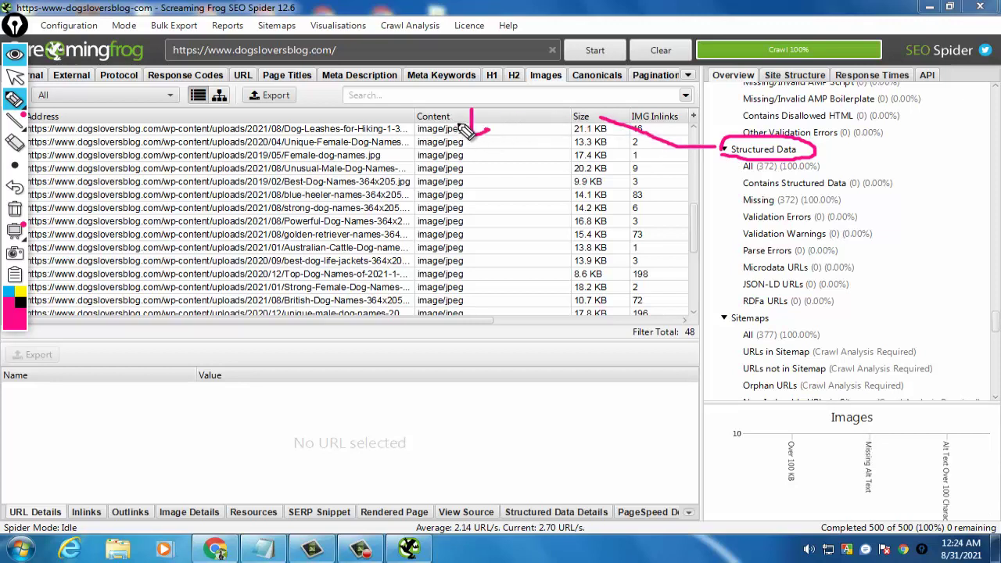
pyautogui.moveTo(472, 123)
pyautogui.mouseDown()
pyautogui.moveTo(517, 105)
pyautogui.moveTo(536, 133)
pyautogui.moveTo(565, 126)
pyautogui.moveTo(574, 102)
pyautogui.mouseUp()
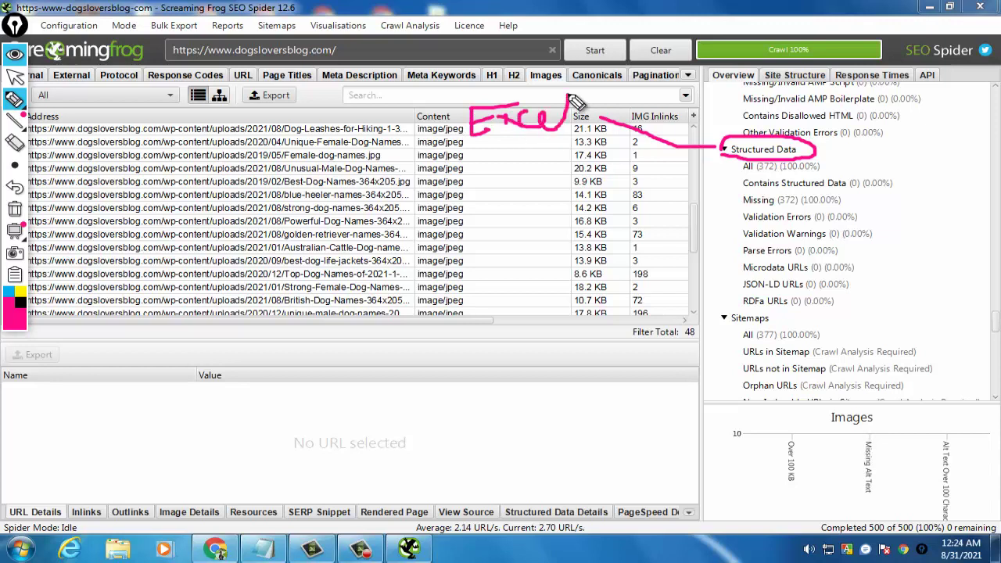
# Handwrite "MySQL" beside "Excel", underline both words, and write "Table" beneath them in pink pen
pyautogui.moveTo(278, 186)
pyautogui.mouseDown()
pyautogui.moveTo(288, 148)
pyautogui.moveTo(309, 127)
pyautogui.moveTo(344, 147)
pyautogui.moveTo(349, 205)
pyautogui.moveTo(377, 134)
pyautogui.moveTo(367, 156)
pyautogui.mouseUp()
pyautogui.moveTo(400, 115)
pyautogui.mouseDown()
pyautogui.moveTo(394, 140)
pyautogui.moveTo(406, 125)
pyautogui.moveTo(413, 147)
pyautogui.moveTo(427, 145)
pyautogui.mouseUp()
pyautogui.moveTo(280, 202); pyautogui.dragTo(555, 185)
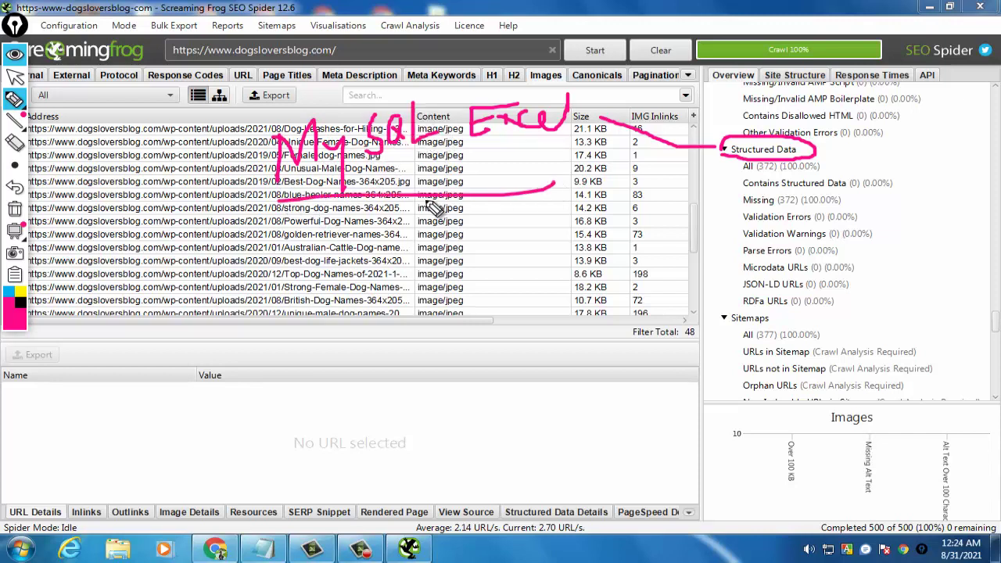
pyautogui.moveTo(403, 213)
pyautogui.mouseDown()
pyautogui.moveTo(402, 239)
pyautogui.moveTo(426, 208)
pyautogui.moveTo(439, 232)
pyautogui.moveTo(467, 223)
pyautogui.moveTo(534, 244)
pyautogui.mouseUp()
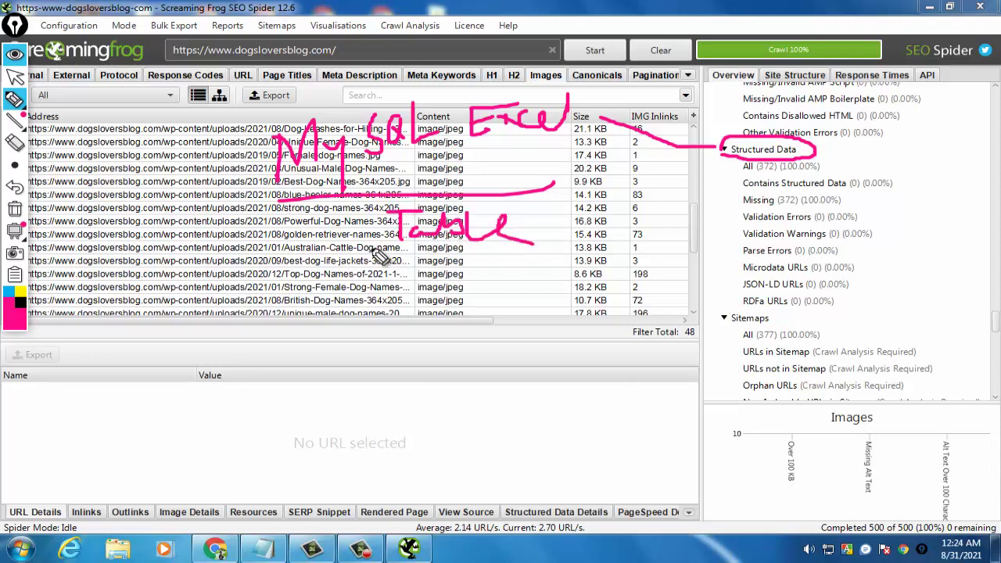
# Draw a table's header row beneath the word "Table" in pink pen, with column dividers and a long right edge
pyautogui.moveTo(269, 256); pyautogui.dragTo(710, 273)
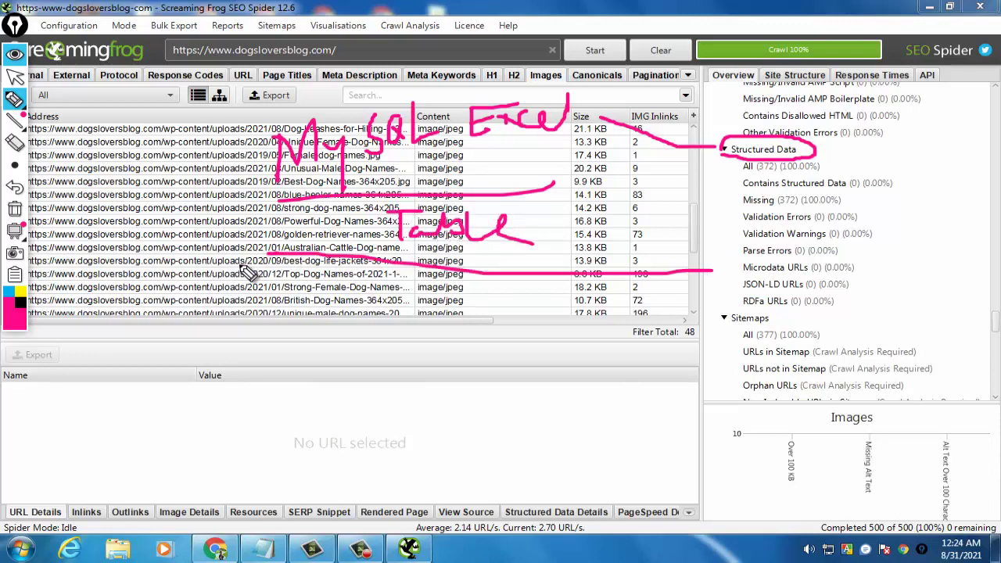
pyautogui.moveTo(245, 279); pyautogui.dragTo(609, 321)
pyautogui.moveTo(332, 266)
pyautogui.mouseDown()
pyautogui.moveTo(313, 291)
pyautogui.moveTo(375, 283)
pyautogui.mouseUp()
pyautogui.moveTo(467, 275); pyautogui.dragTo(477, 314)
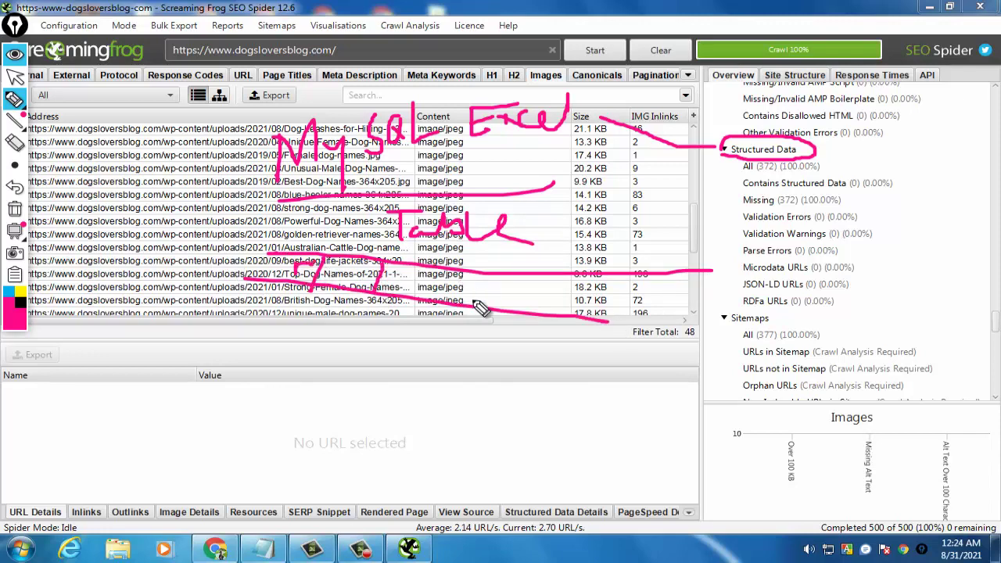
pyautogui.moveTo(582, 276); pyautogui.dragTo(582, 324)
pyautogui.moveTo(664, 278); pyautogui.dragTo(664, 317)
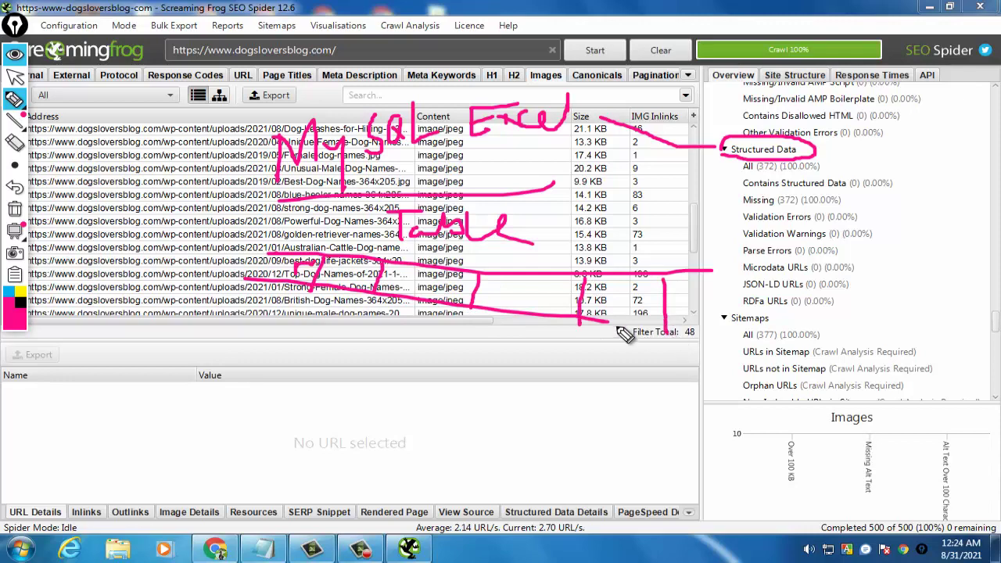
pyautogui.moveTo(603, 321); pyautogui.dragTo(768, 343)
pyautogui.moveTo(700, 268)
pyautogui.mouseDown()
pyautogui.moveTo(781, 275)
pyautogui.moveTo(731, 507)
pyautogui.mouseUp()
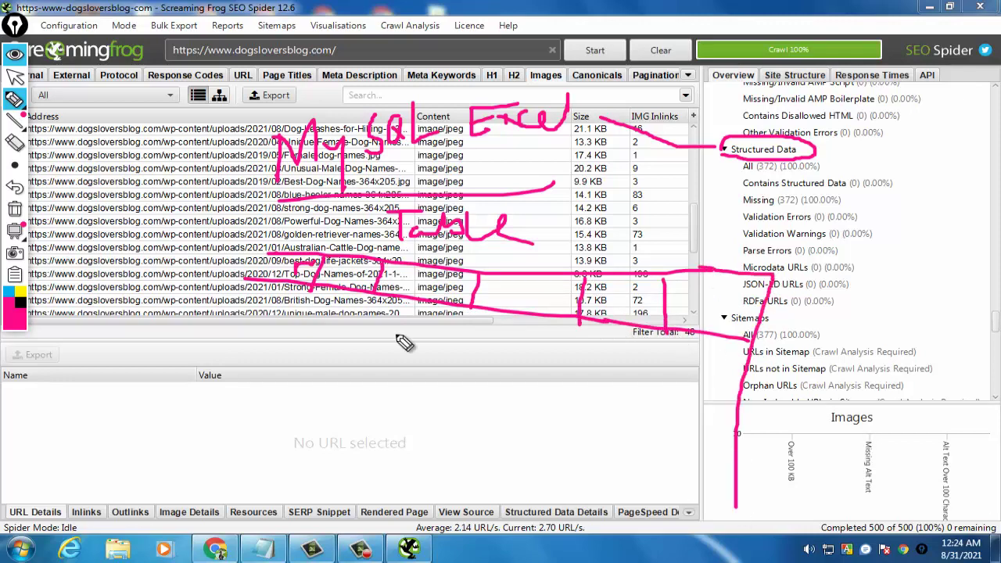
# Complete the pink table sketch with a left edge, horizontal row lines and vertical column lines below the header row
pyautogui.moveTo(234, 250)
pyautogui.mouseDown()
pyautogui.moveTo(204, 430)
pyautogui.moveTo(213, 420)
pyautogui.mouseUp()
pyautogui.moveTo(217, 313); pyautogui.dragTo(747, 433)
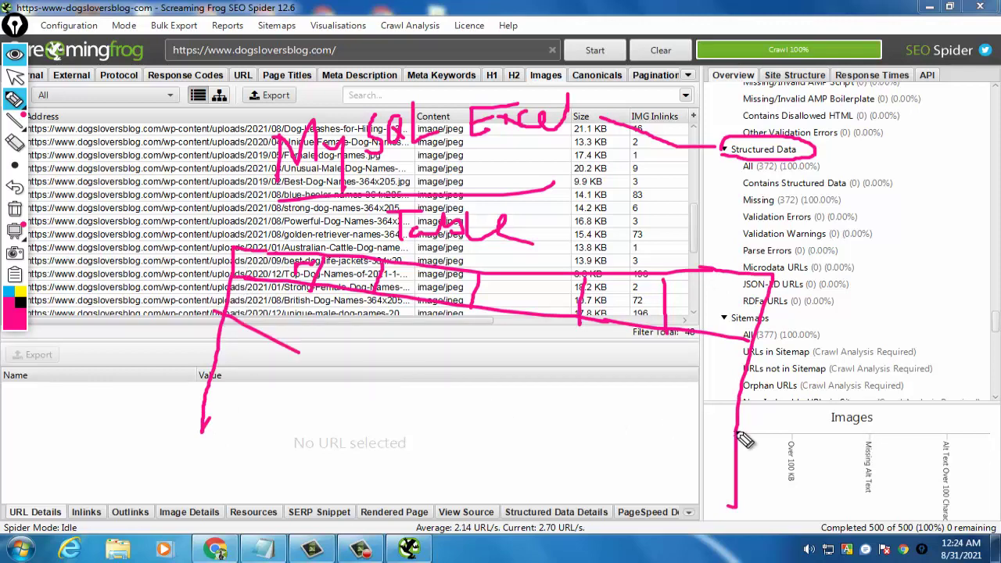
pyautogui.moveTo(197, 365)
pyautogui.mouseDown()
pyautogui.moveTo(629, 438)
pyautogui.moveTo(746, 447)
pyautogui.mouseUp()
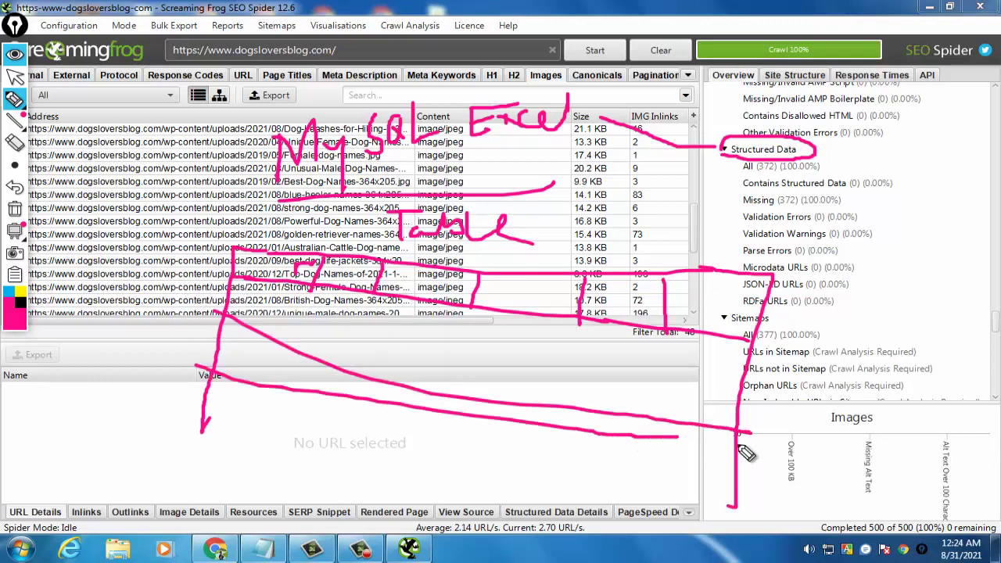
pyautogui.moveTo(203, 426); pyautogui.dragTo(743, 508)
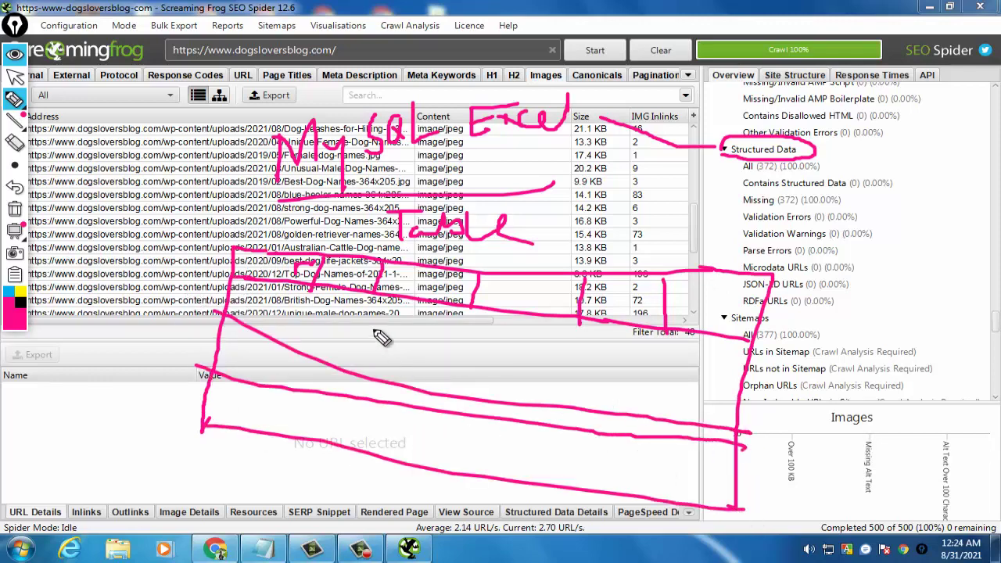
pyautogui.moveTo(362, 299); pyautogui.dragTo(316, 469)
pyautogui.moveTo(467, 325); pyautogui.dragTo(426, 434)
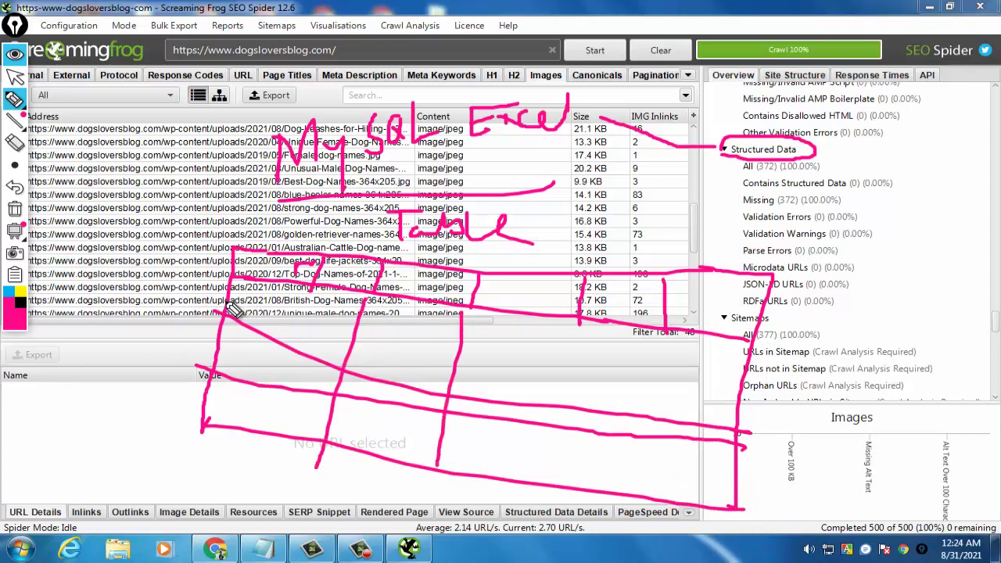
pyautogui.moveTo(233, 307); pyautogui.dragTo(726, 404)
pyautogui.moveTo(507, 317)
pyautogui.mouseDown()
pyautogui.moveTo(523, 324)
pyautogui.moveTo(565, 457)
pyautogui.mouseUp()
pyautogui.moveTo(678, 311); pyautogui.dragTo(679, 323)
pyautogui.moveTo(661, 453); pyautogui.dragTo(680, 329)
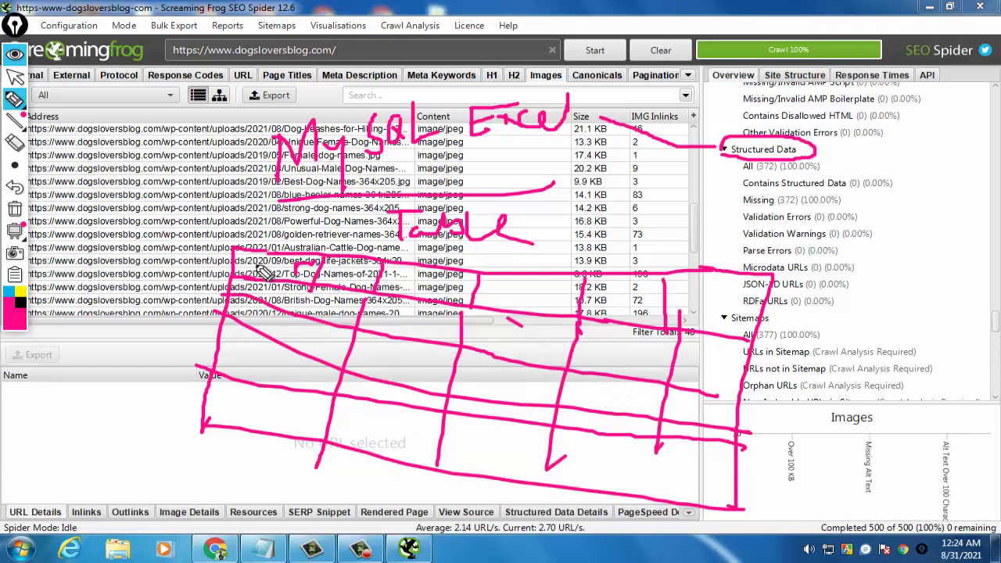
# Tick the header cells of the sketched table and add small loops in its body cells in pink pen
pyautogui.moveTo(266, 272)
pyautogui.mouseDown()
pyautogui.moveTo(343, 261)
pyautogui.moveTo(625, 307)
pyautogui.moveTo(707, 309)
pyautogui.moveTo(735, 289)
pyautogui.mouseUp()
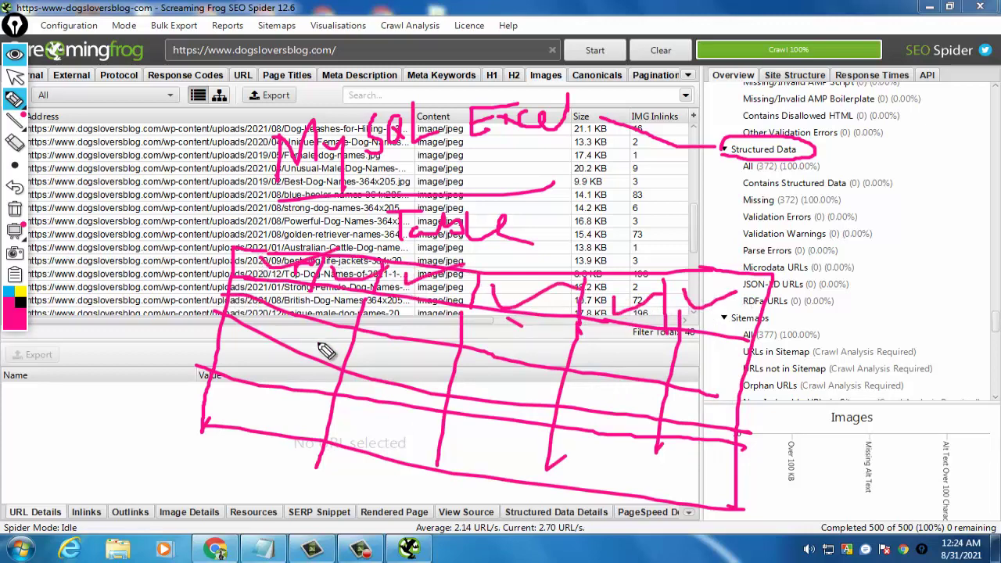
pyautogui.moveTo(318, 346)
pyautogui.mouseDown()
pyautogui.moveTo(338, 344)
pyautogui.moveTo(340, 361)
pyautogui.mouseUp()
pyautogui.moveTo(404, 346); pyautogui.dragTo(407, 358)
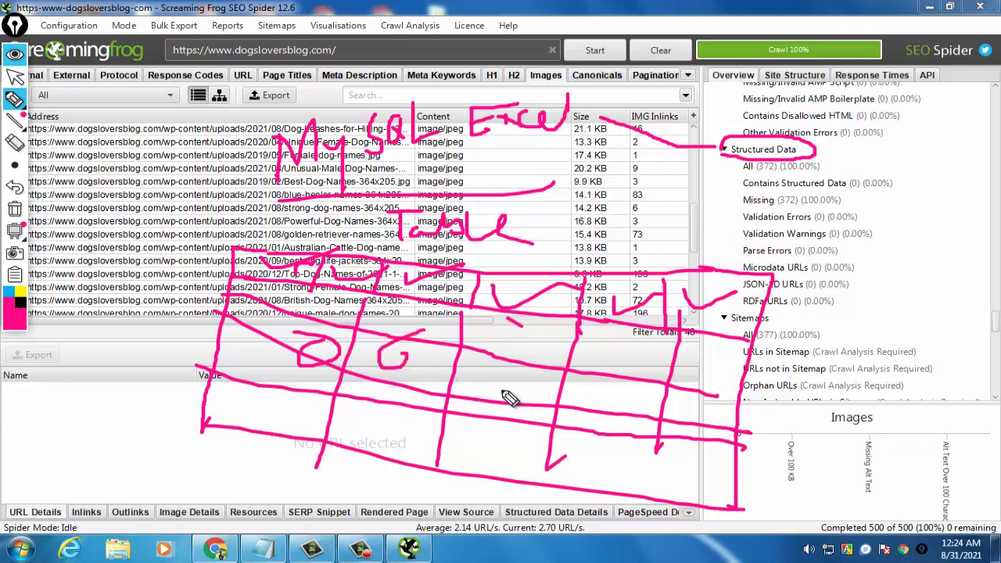
pyautogui.moveTo(538, 366); pyautogui.dragTo(524, 391)
pyautogui.moveTo(619, 397)
pyautogui.mouseDown()
pyautogui.moveTo(614, 416)
pyautogui.moveTo(686, 400)
pyautogui.mouseUp()
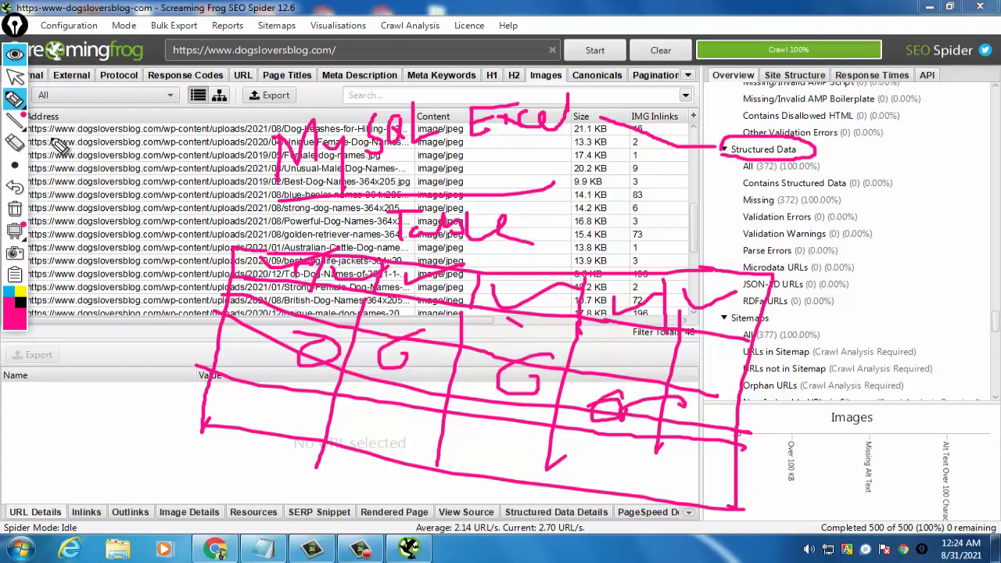
# Clear the table sketch, then under Structured Data tick All, underline the Missing figures and mark RDFa URLs in pink pen
pyautogui.moveTo(22, 105)
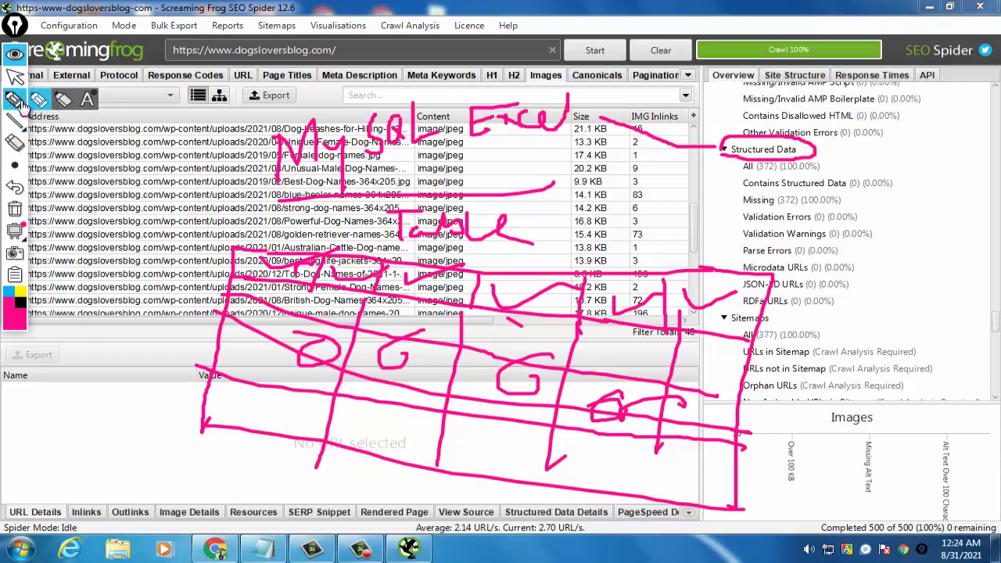
pyautogui.click(70, 229)
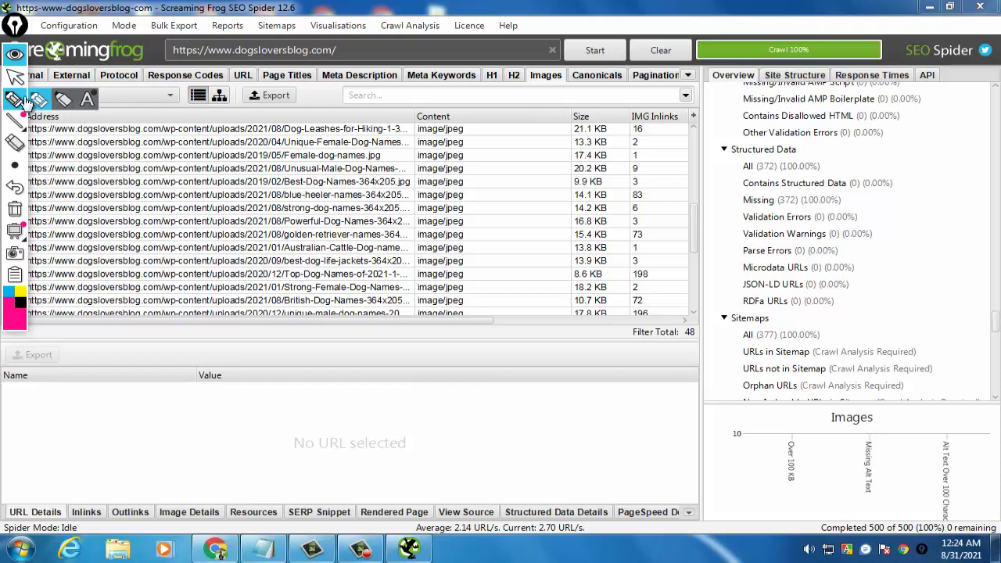
pyautogui.click(41, 99)
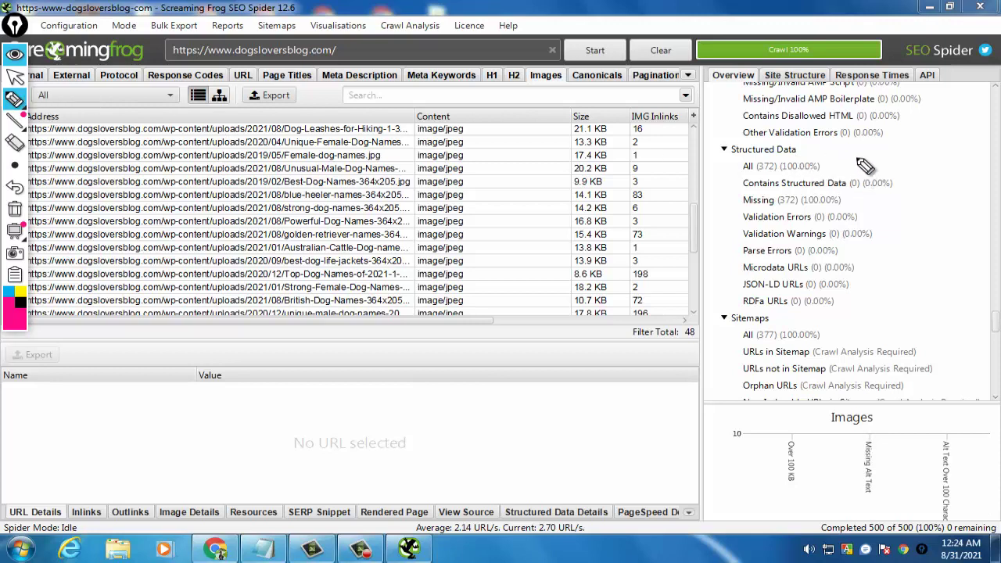
pyautogui.moveTo(841, 164); pyautogui.dragTo(865, 157)
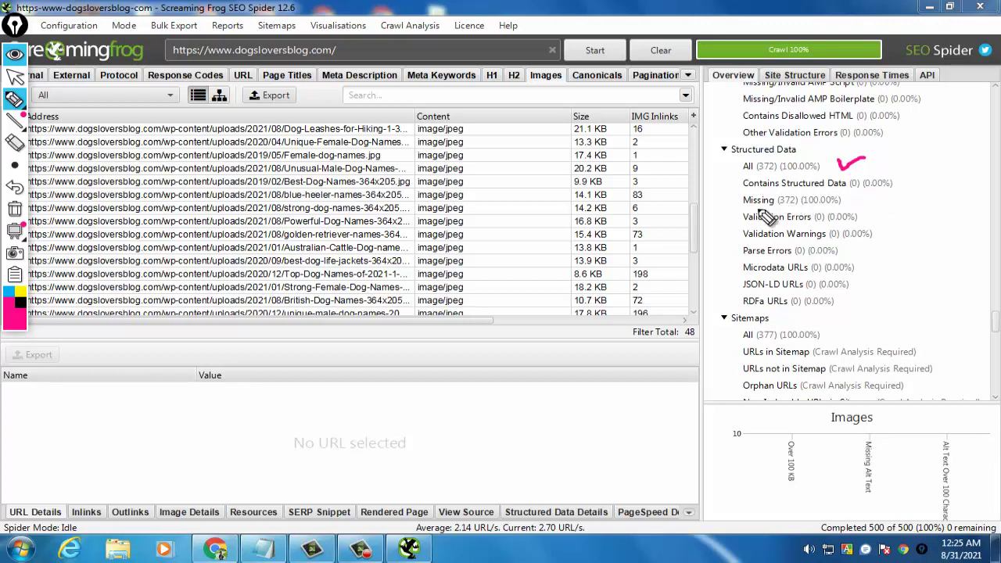
pyautogui.moveTo(772, 207); pyautogui.dragTo(840, 206)
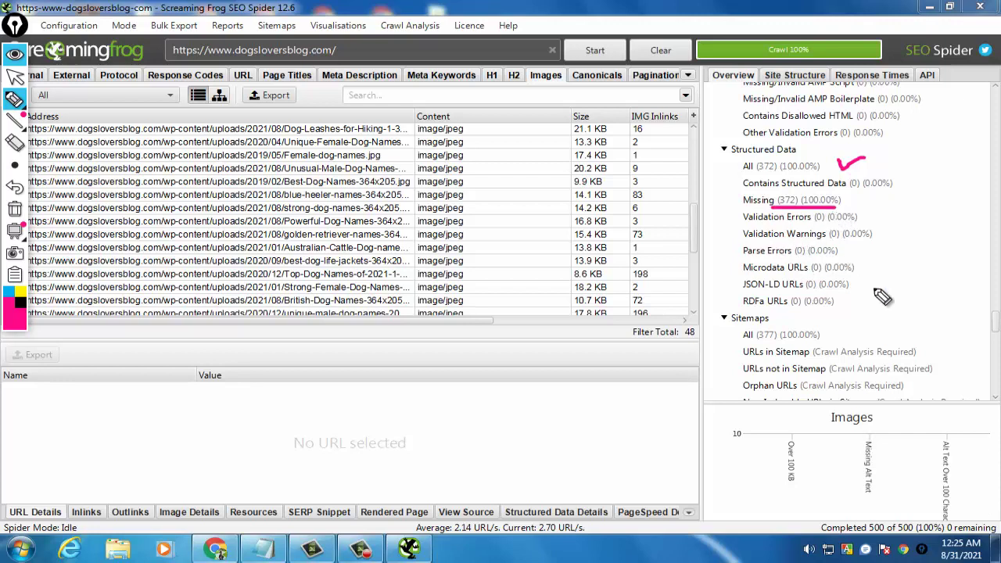
pyautogui.moveTo(871, 299); pyautogui.dragTo(920, 290)
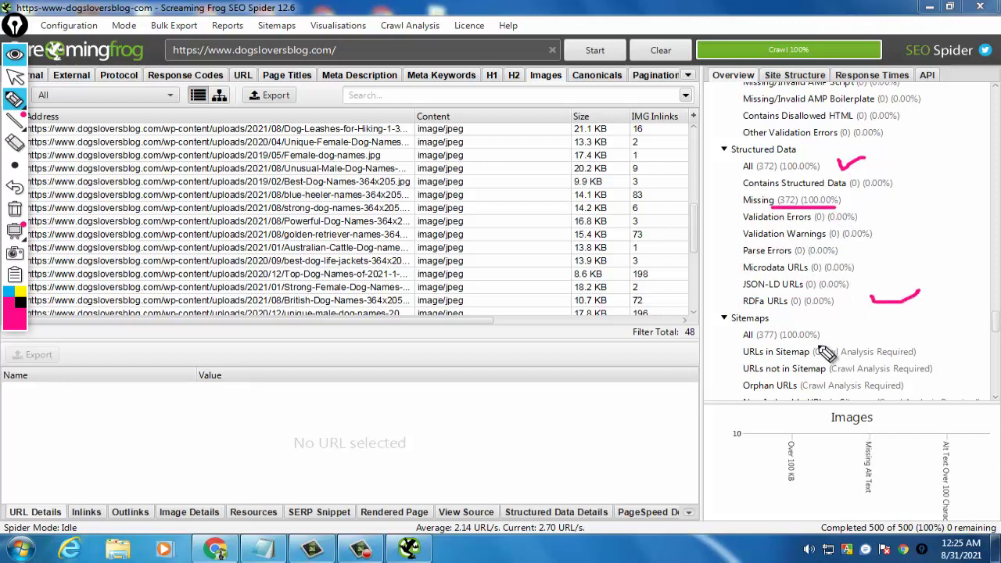
# Bring the overview's Sitemaps section into view, clear the Structured Data marks and reactivate the pen
pyautogui.click(17, 101)
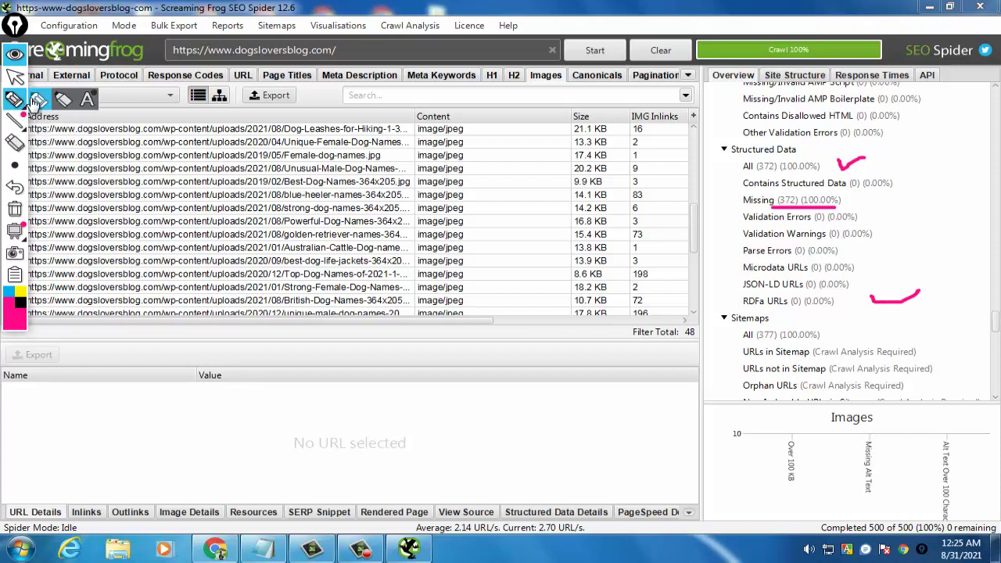
pyautogui.click(16, 76)
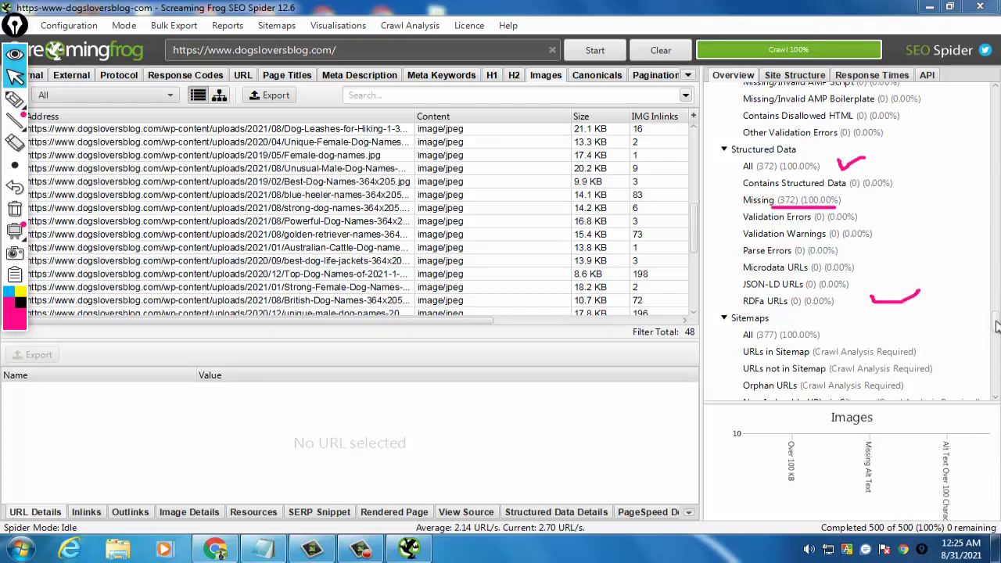
pyautogui.moveTo(995, 326); pyautogui.dragTo(996, 338)
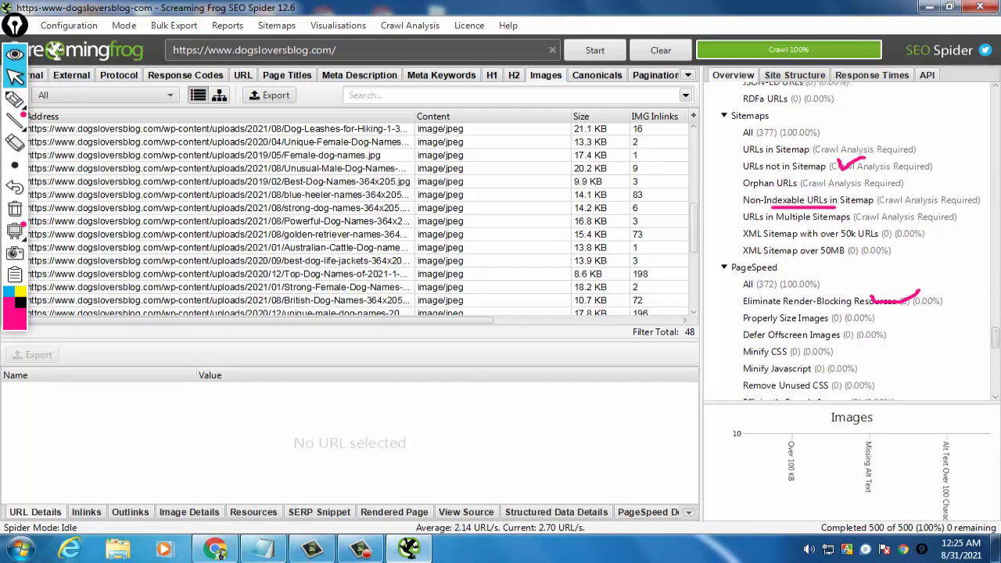
pyautogui.click(15, 98)
pyautogui.click(15, 208)
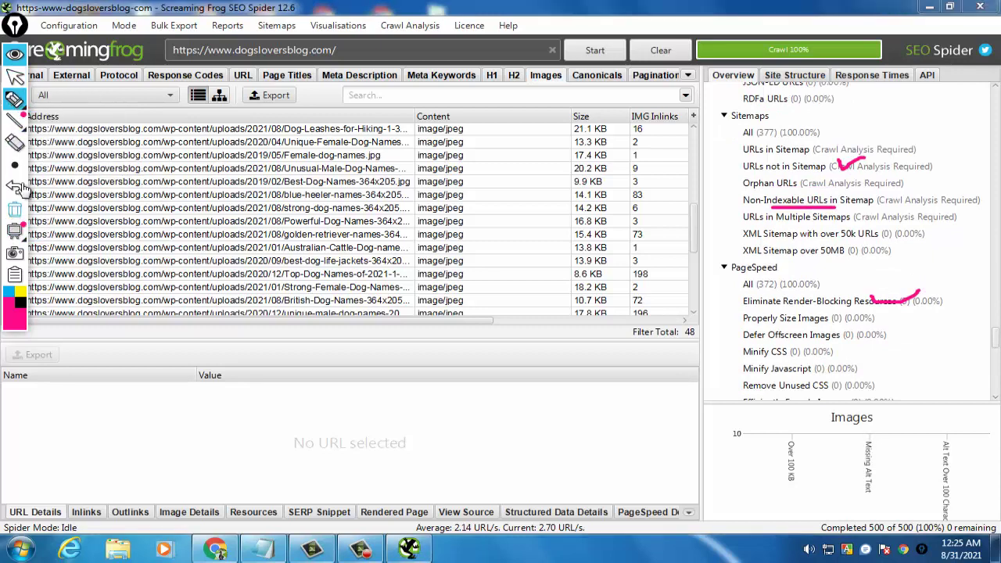
pyautogui.click(39, 100)
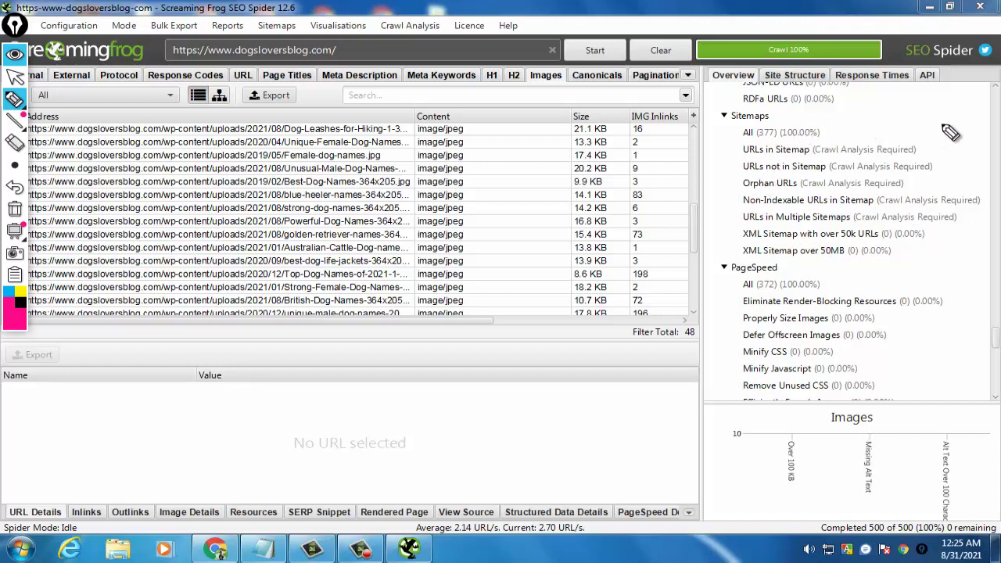
# Circle the whole Sitemaps section in pink pen, dismissing the Windows colour scheme prompt that interrupts the drawing
pyautogui.moveTo(921, 121); pyautogui.dragTo(877, 111)
pyautogui.moveTo(803, 111); pyautogui.dragTo(739, 100)
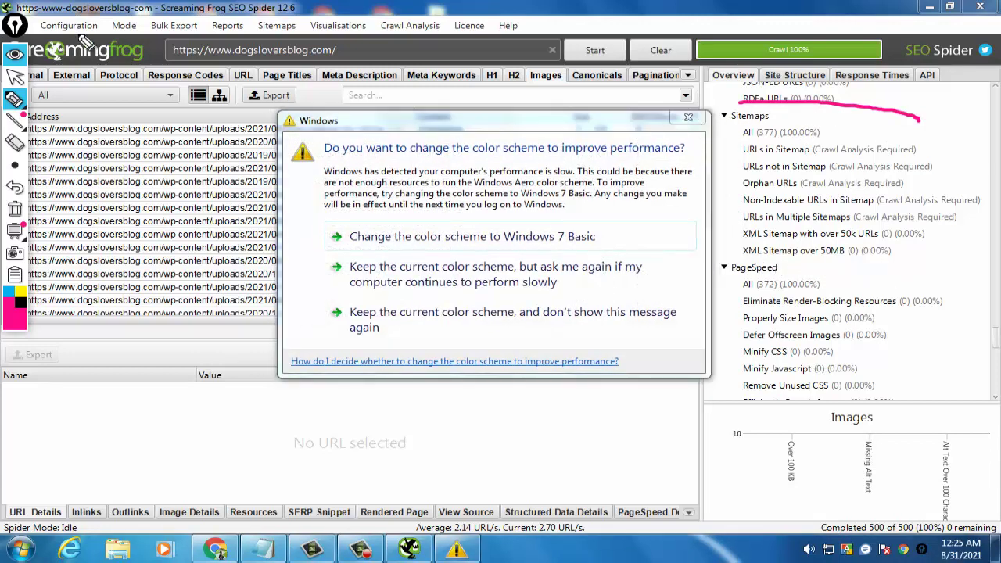
pyautogui.click(14, 76)
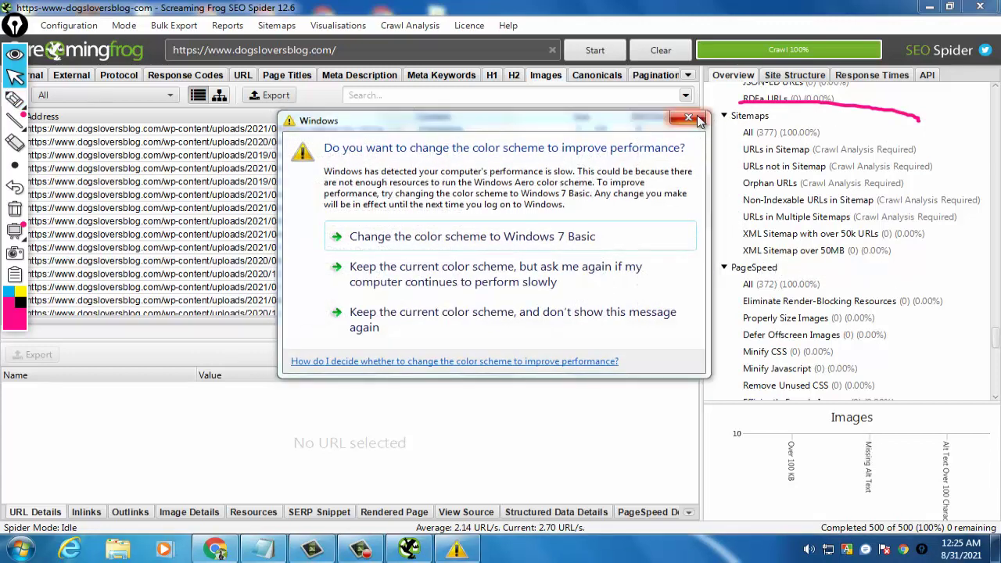
pyautogui.click(687, 116)
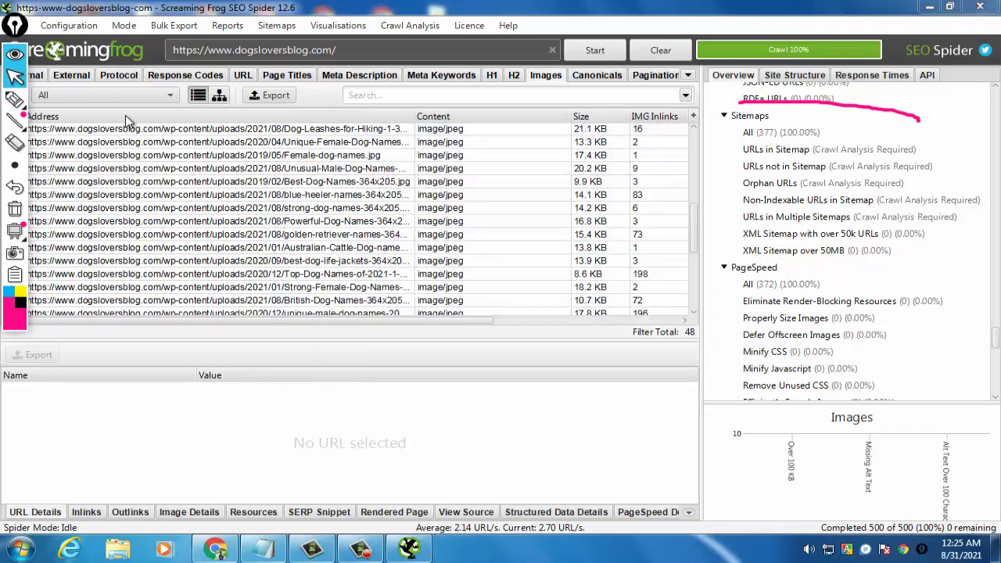
pyautogui.click(15, 99)
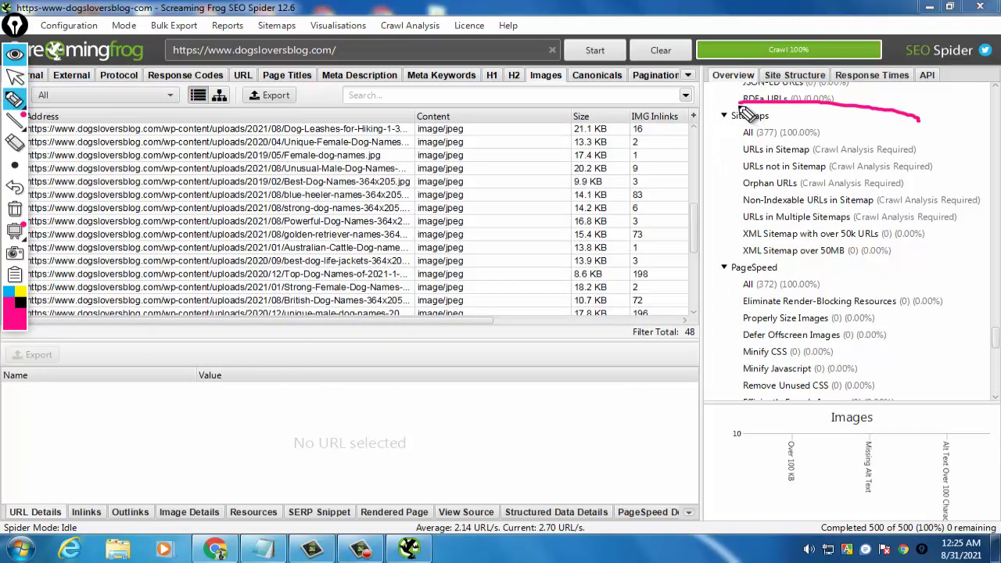
pyautogui.moveTo(746, 113)
pyautogui.mouseDown()
pyautogui.moveTo(723, 180)
pyautogui.moveTo(860, 282)
pyautogui.moveTo(969, 176)
pyautogui.moveTo(879, 139)
pyautogui.mouseUp()
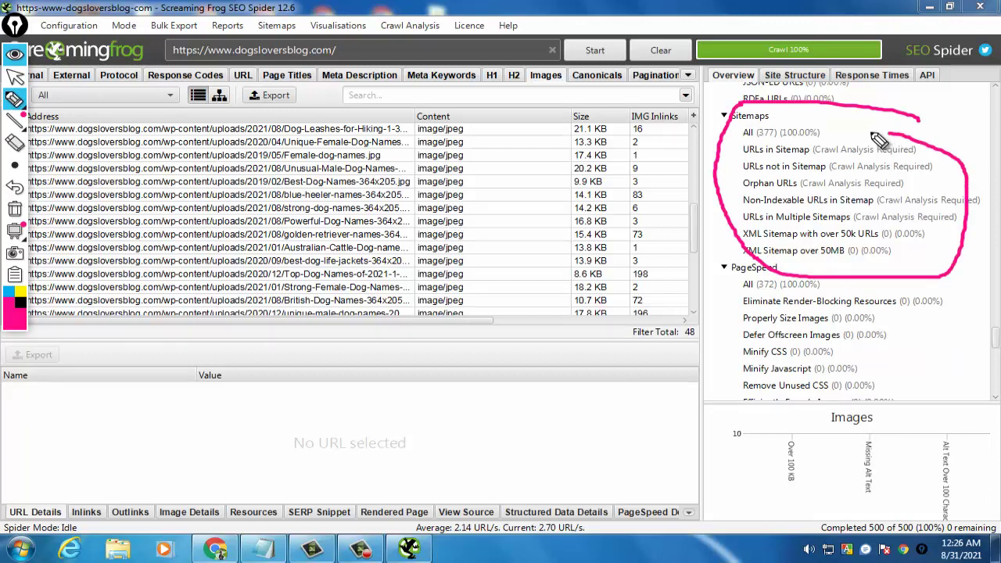
# Circle the visible PageSpeed entries, from All down to Remove Unused CSS, in pink pen
pyautogui.moveTo(723, 285)
pyautogui.mouseDown()
pyautogui.moveTo(791, 269)
pyautogui.moveTo(893, 316)
pyautogui.mouseUp()
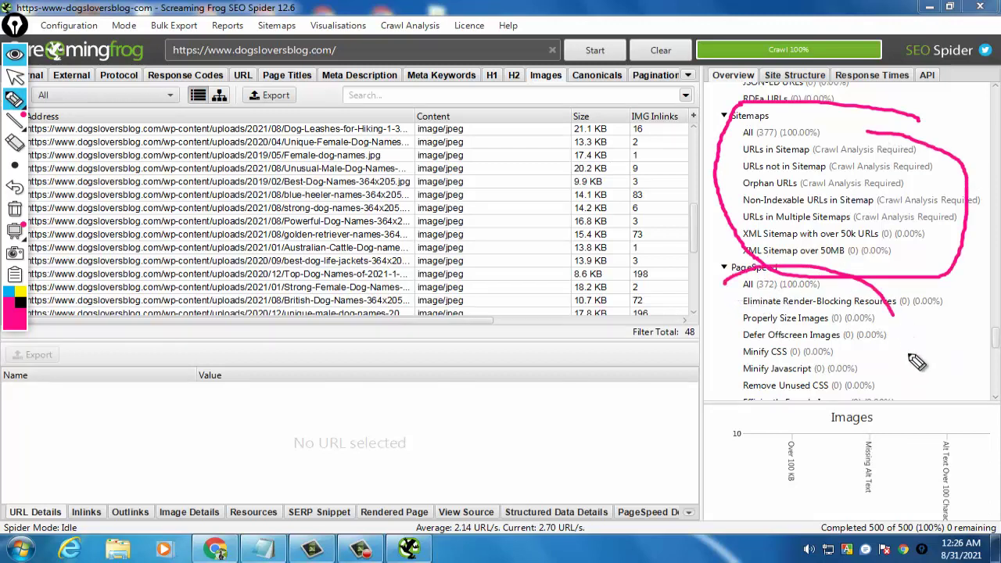
pyautogui.moveTo(909, 354); pyautogui.dragTo(897, 392)
pyautogui.moveTo(731, 288)
pyautogui.mouseDown()
pyautogui.moveTo(731, 336)
pyautogui.moveTo(774, 386)
pyautogui.mouseUp()
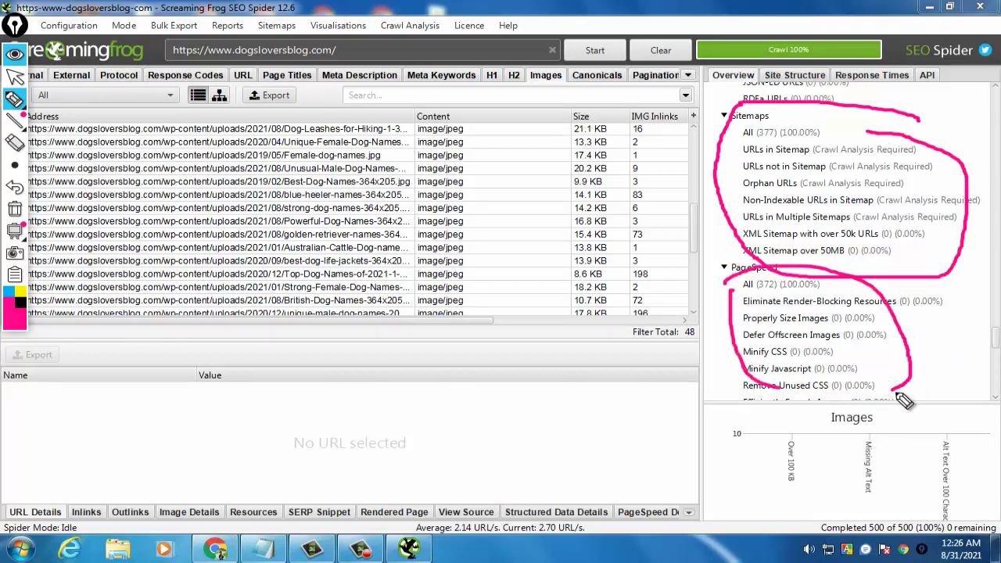
pyautogui.moveTo(898, 393); pyautogui.dragTo(920, 384)
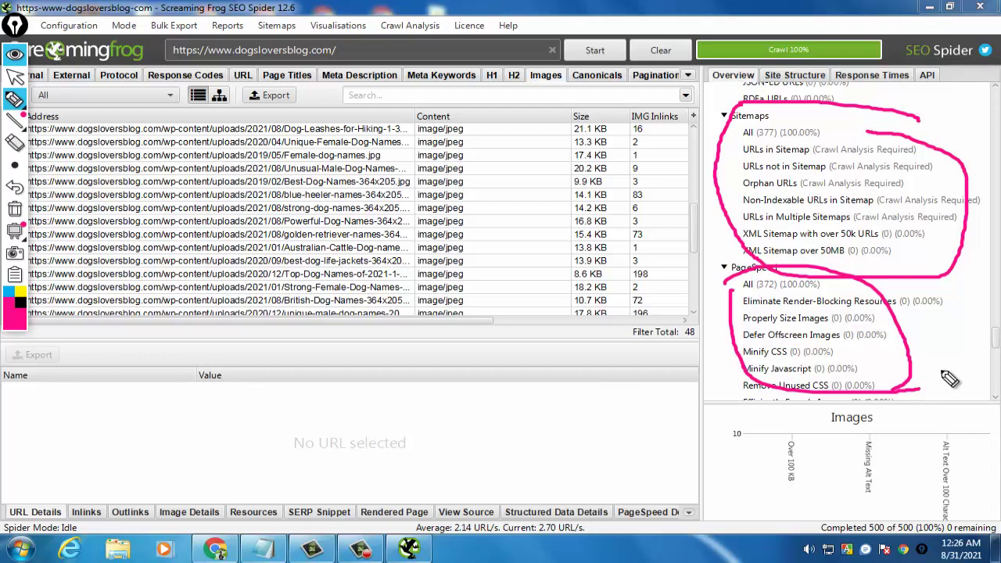
# Clear the Sitemaps and PageSpeed circles, put the pen away and show the remaining PageSpeed entries in the overview
pyautogui.click(16, 209)
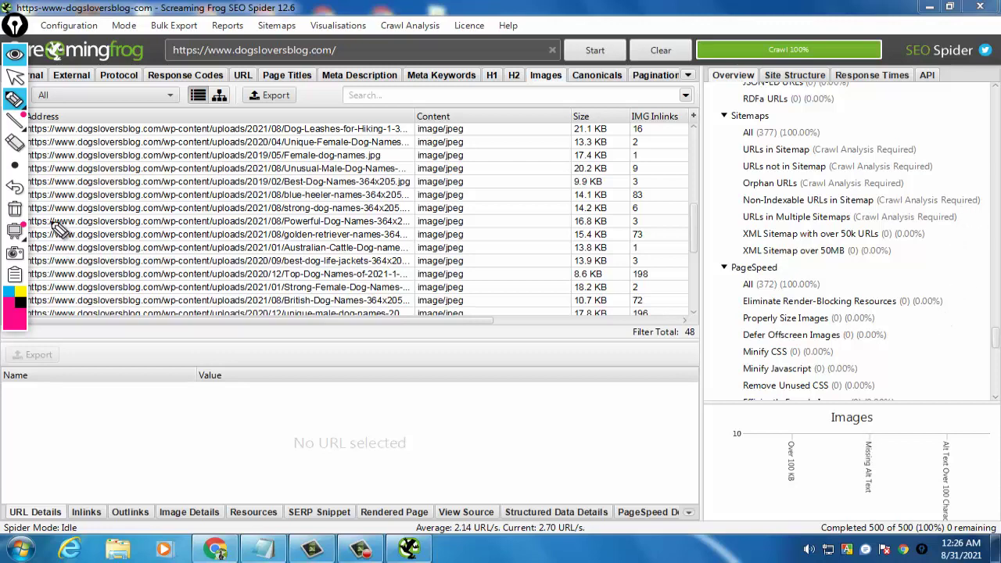
pyautogui.press('Escape')
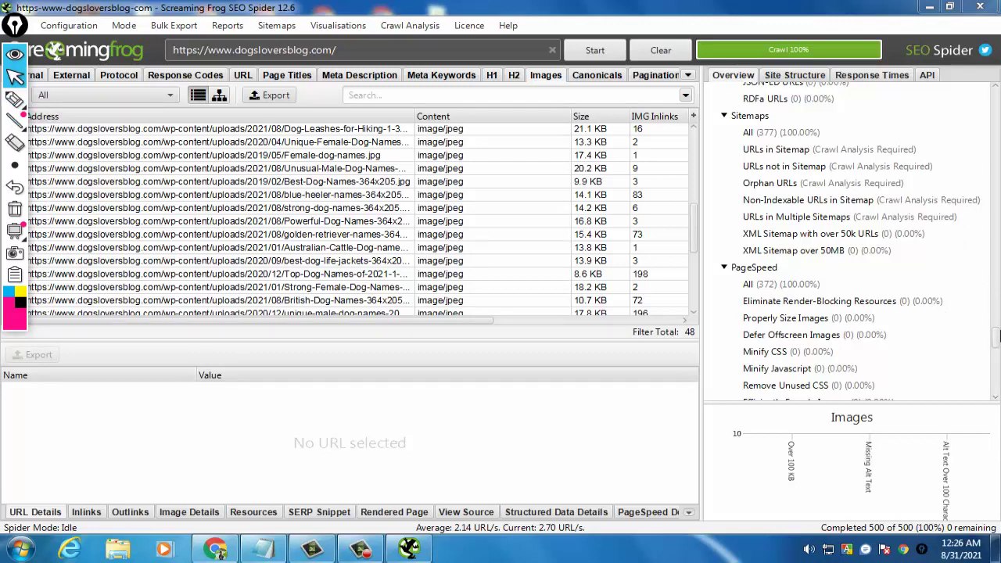
pyautogui.scroll(-2, 995, 347)
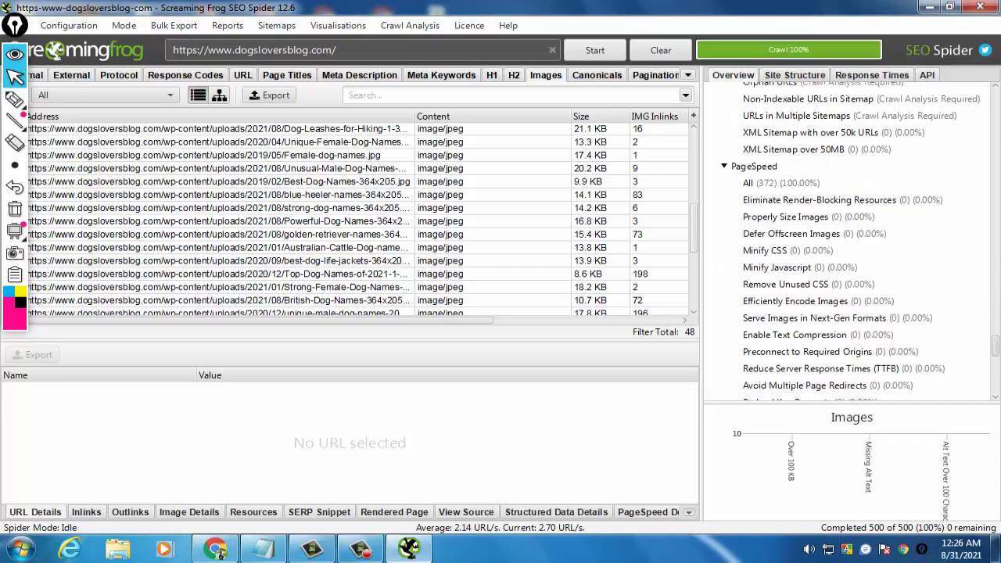
pyautogui.scroll(-1, 996, 348)
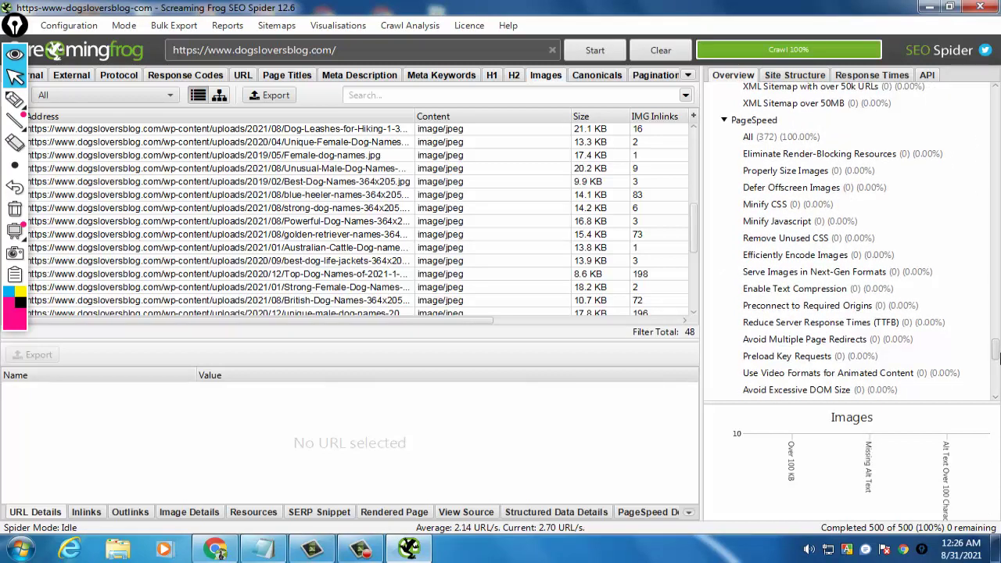
# Underline Bounce Rate Above 70% in the overview's Analytics section in pink pen and add a tick mark beside it
pyautogui.scroll(-2, 996, 354)
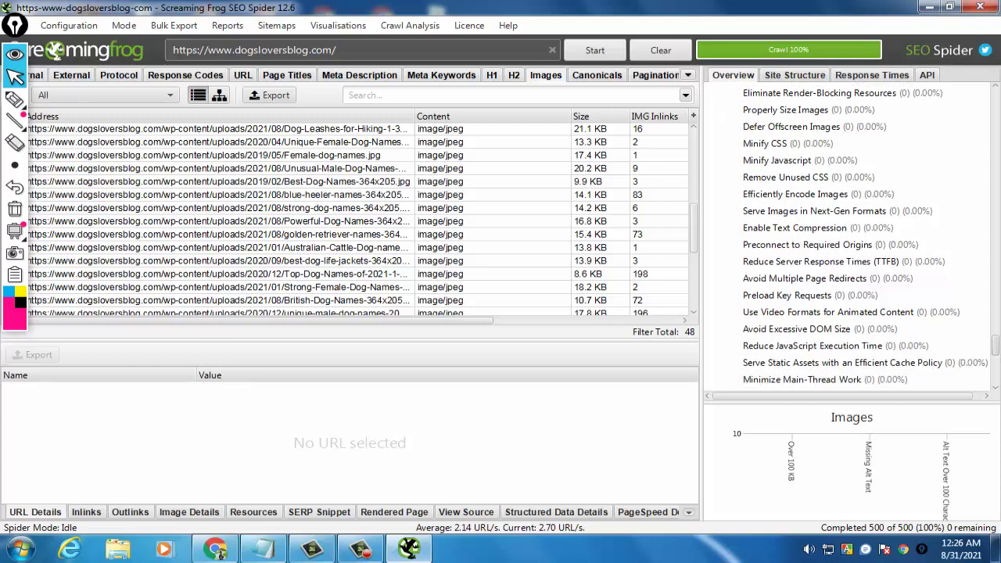
pyautogui.scroll(-3, 997, 353)
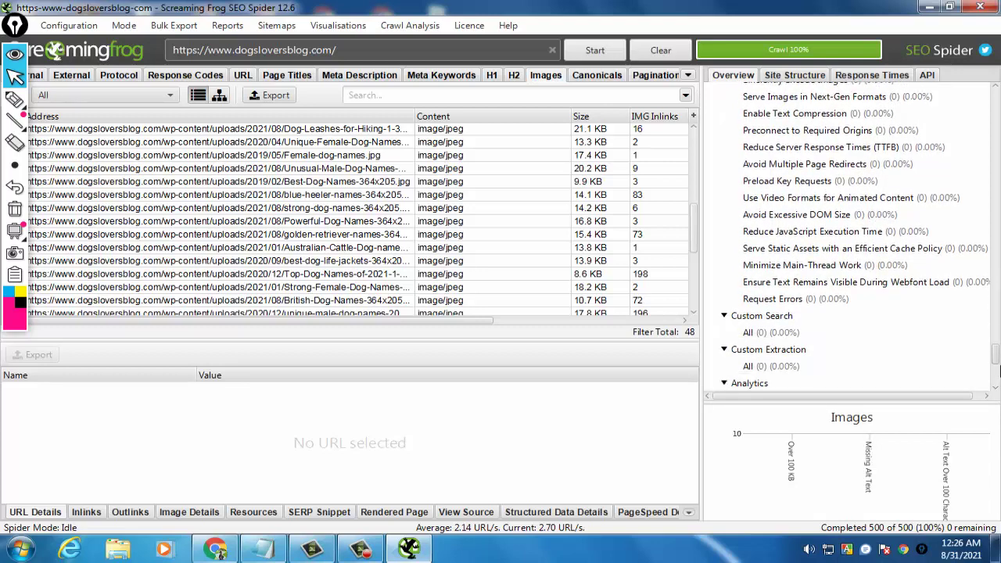
pyautogui.scroll(-5, 996, 374)
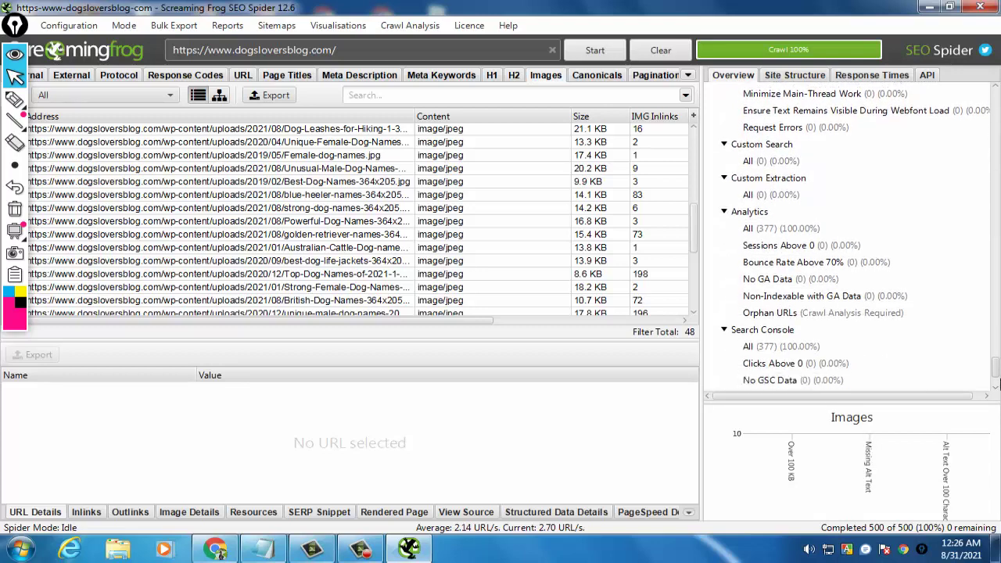
pyautogui.scroll(-1, 995, 385)
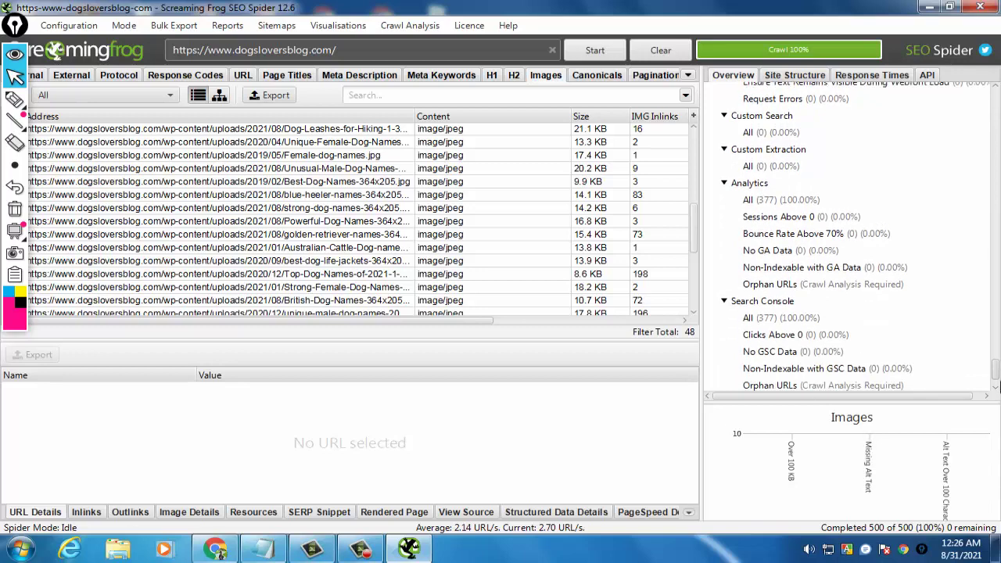
pyautogui.scroll(-1, 997, 383)
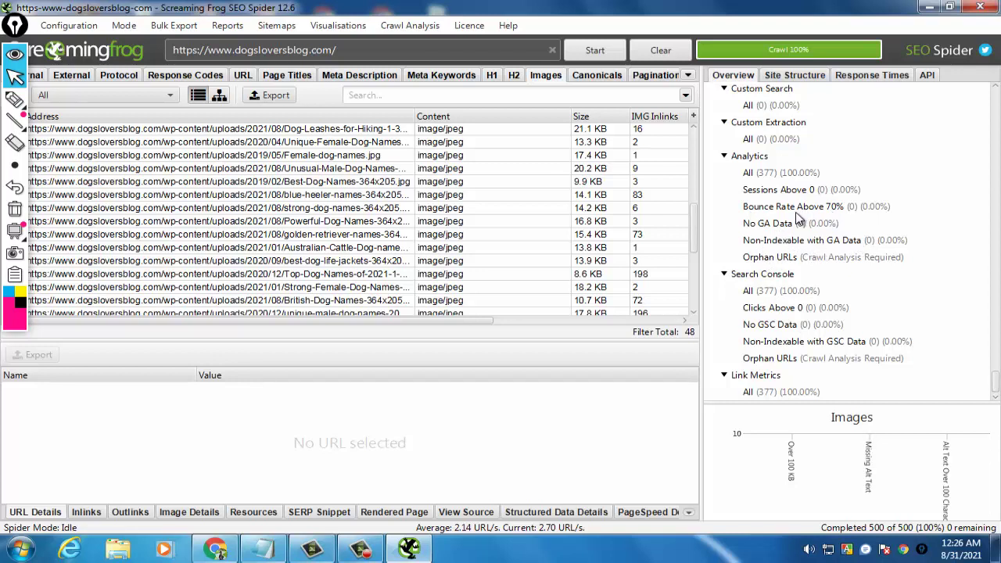
pyautogui.click(16, 100)
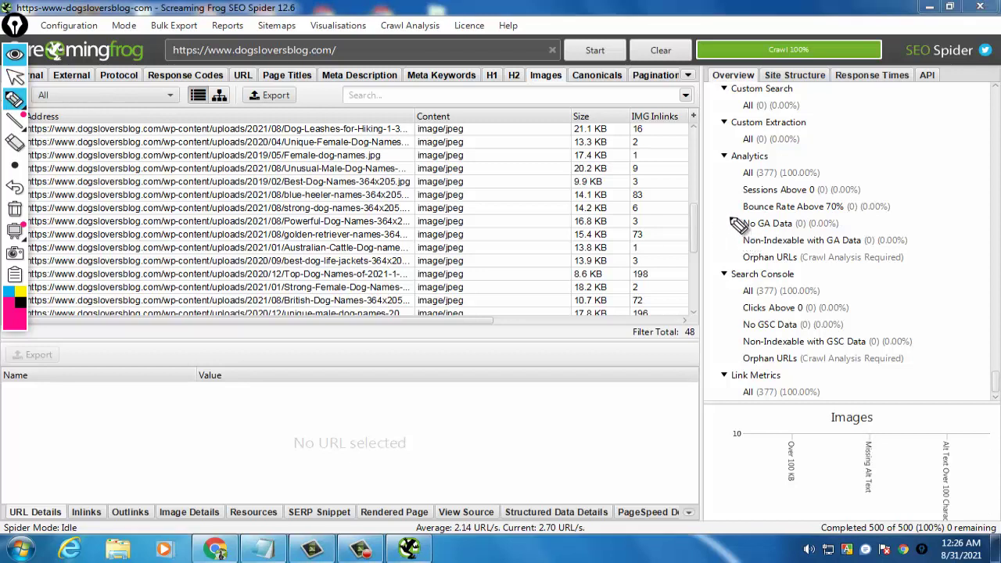
pyautogui.moveTo(728, 213); pyautogui.dragTo(893, 208)
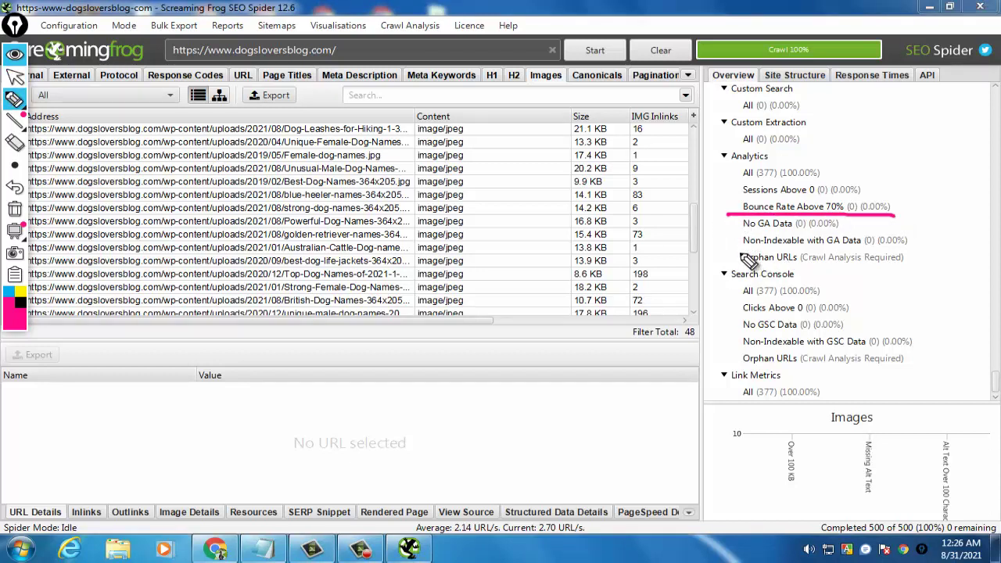
pyautogui.moveTo(904, 200)
pyautogui.mouseDown()
pyautogui.moveTo(960, 205)
pyautogui.moveTo(968, 190)
pyautogui.mouseUp()
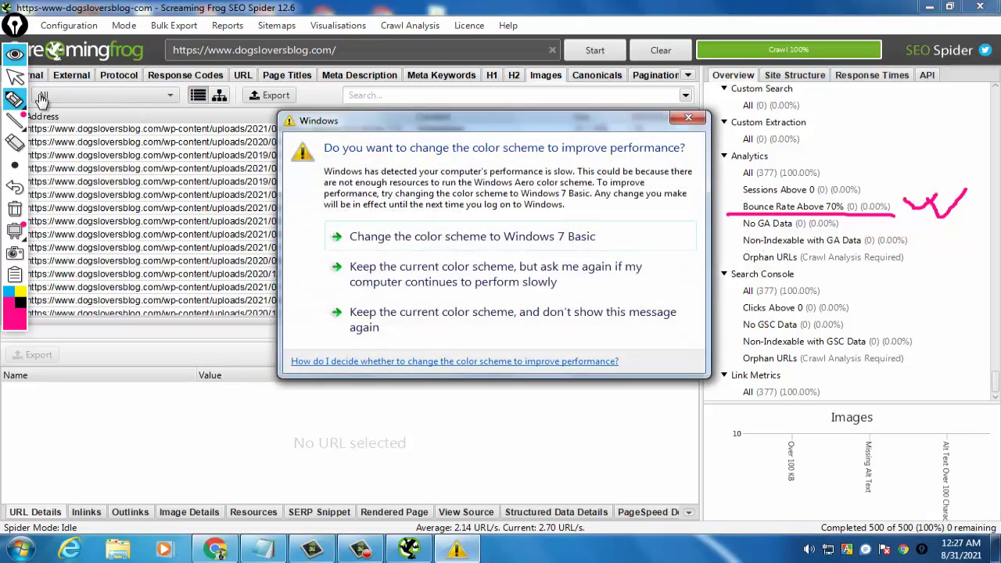
# Dismiss the Windows colour scheme prompt and underline Non-Indexable with GA Data and Orphan URLs under Analytics in pink pen
pyautogui.click(15, 76)
pyautogui.click(689, 119)
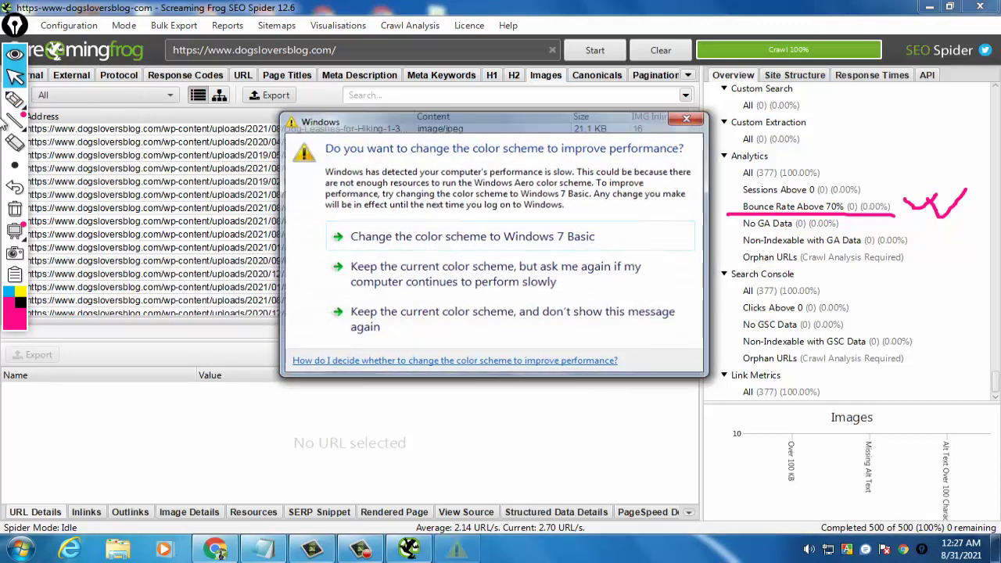
pyautogui.moveTo(15, 99)
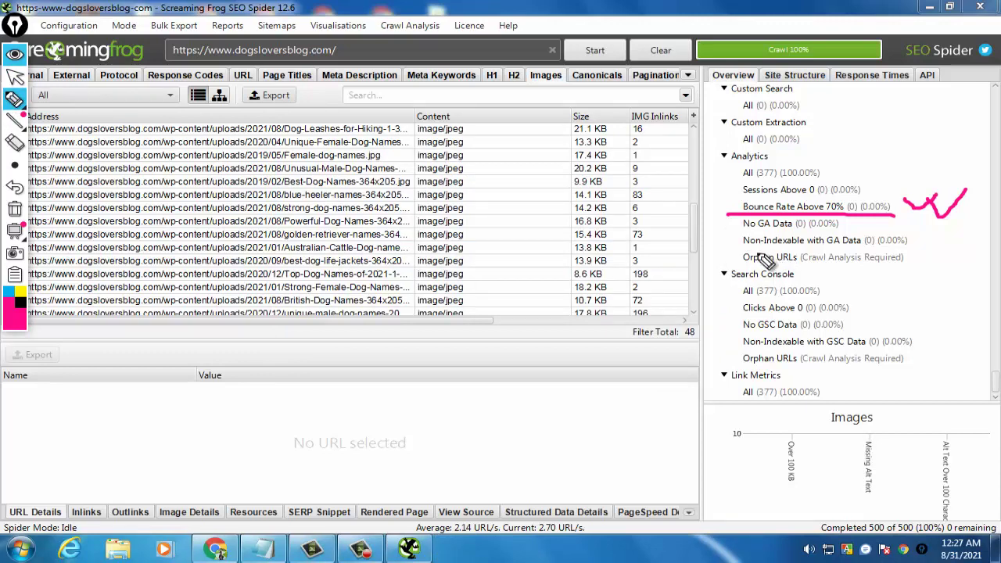
pyautogui.moveTo(745, 250); pyautogui.dragTo(942, 258)
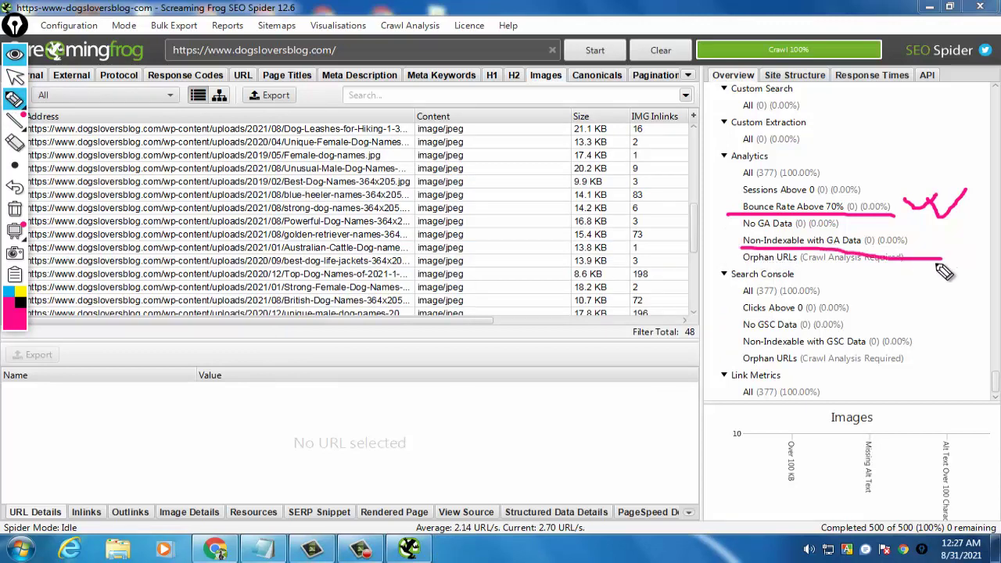
pyautogui.moveTo(742, 267); pyautogui.dragTo(891, 266)
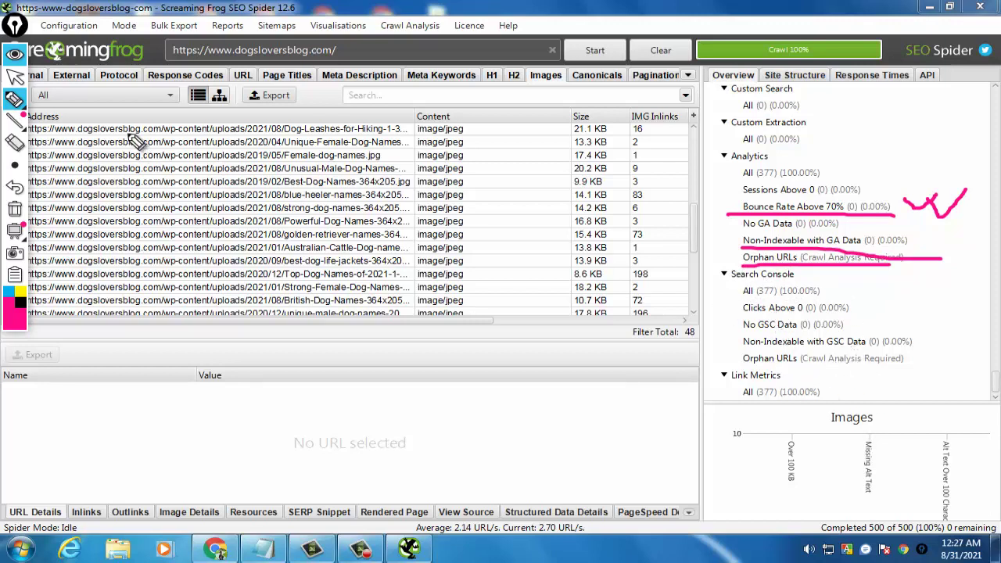
# Put the pen away, clear the pink Analytics marks and collapse the annotation toolbar
pyautogui.hotkey('ctrl', 'shift', '1')
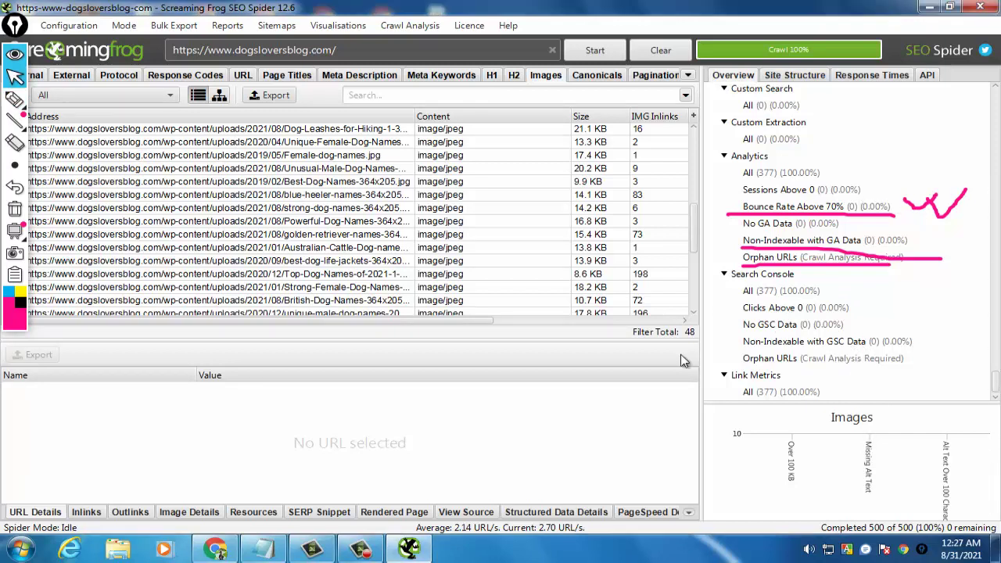
pyautogui.moveTo(15, 99)
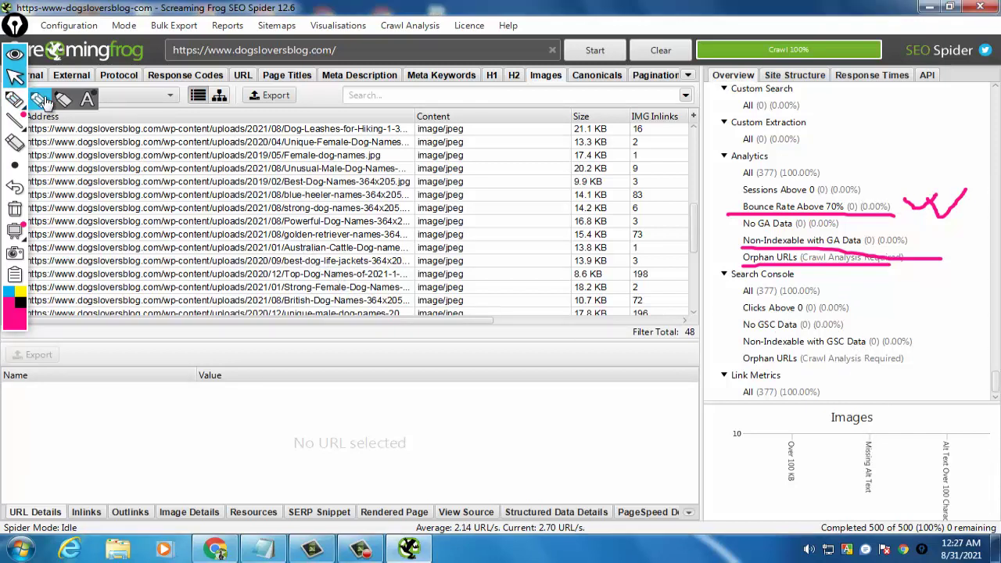
pyautogui.click(15, 208)
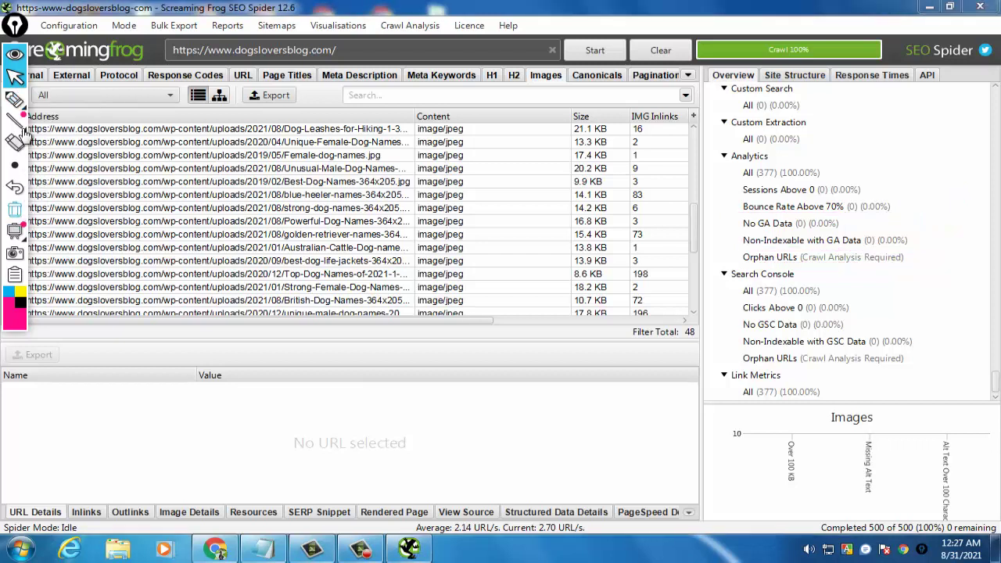
pyautogui.moveTo(16, 99)
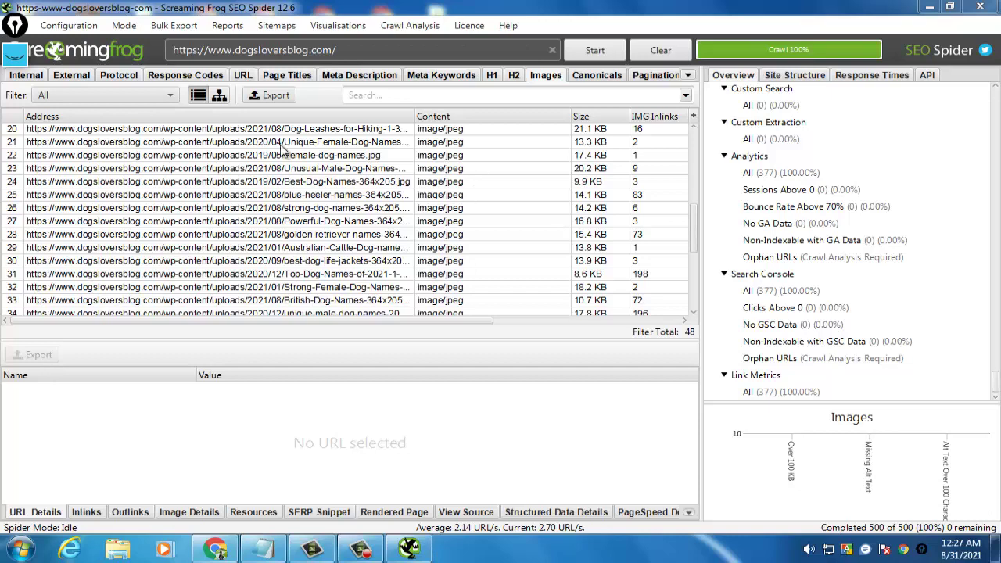
# View the crawl results for External, Protocol, Response Codes and URL in turn
pyautogui.click(76, 77)
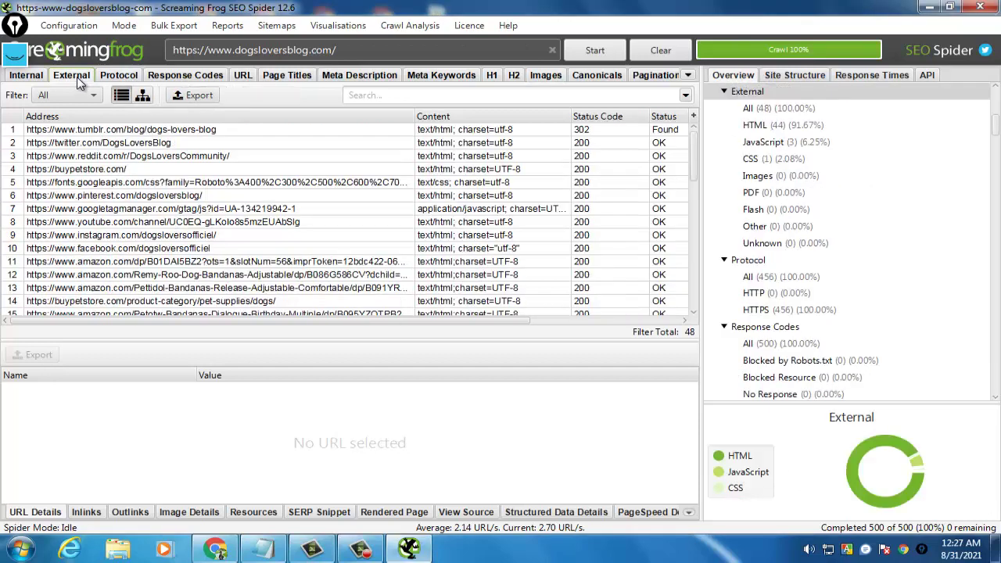
pyautogui.click(119, 76)
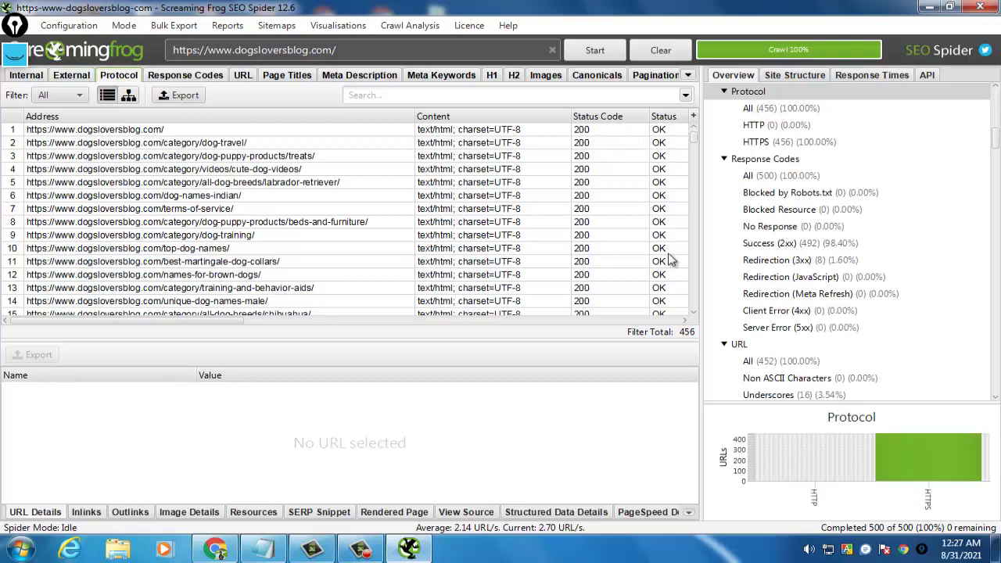
pyautogui.click(178, 78)
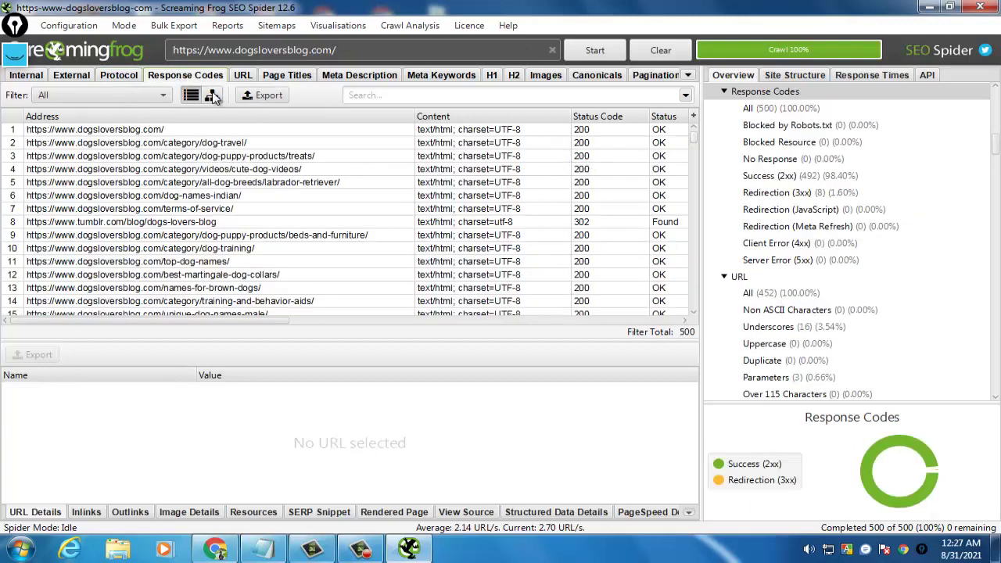
pyautogui.click(249, 78)
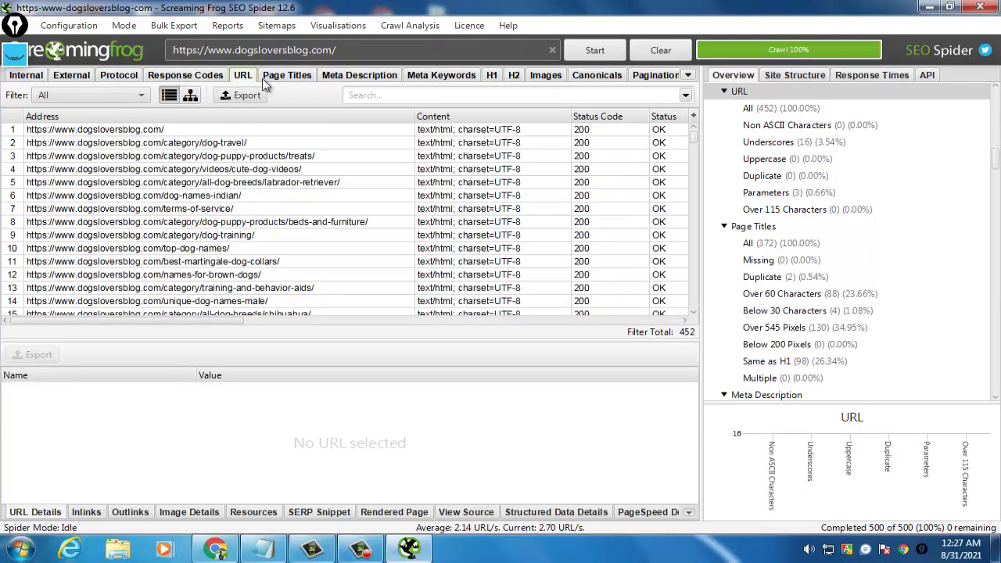
# Show the Page Titles results and highlight the first 14 entries of the Title 1 column, dismissing the Windows colour scheme prompt
pyautogui.click(289, 78)
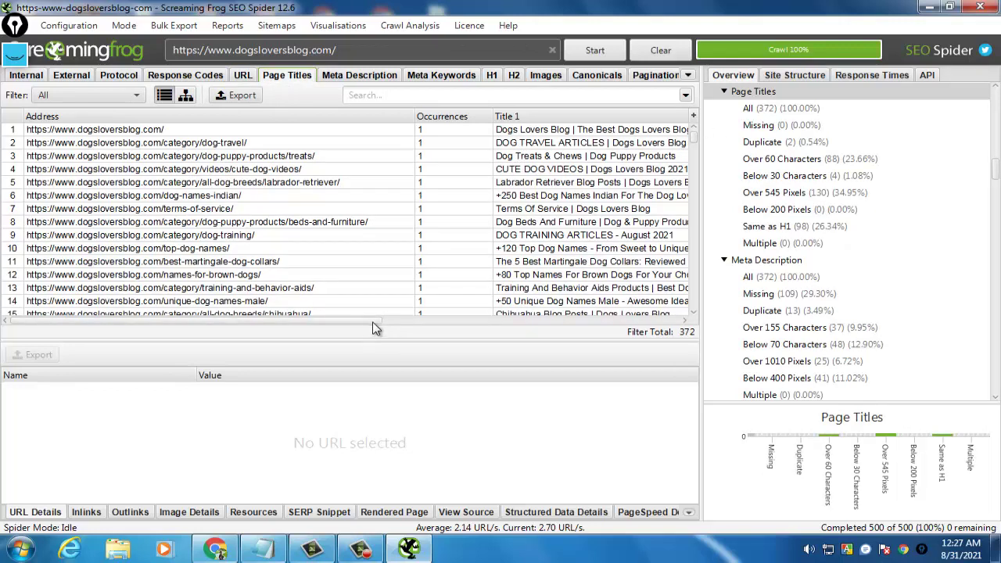
pyautogui.moveTo(373, 326); pyautogui.dragTo(422, 337)
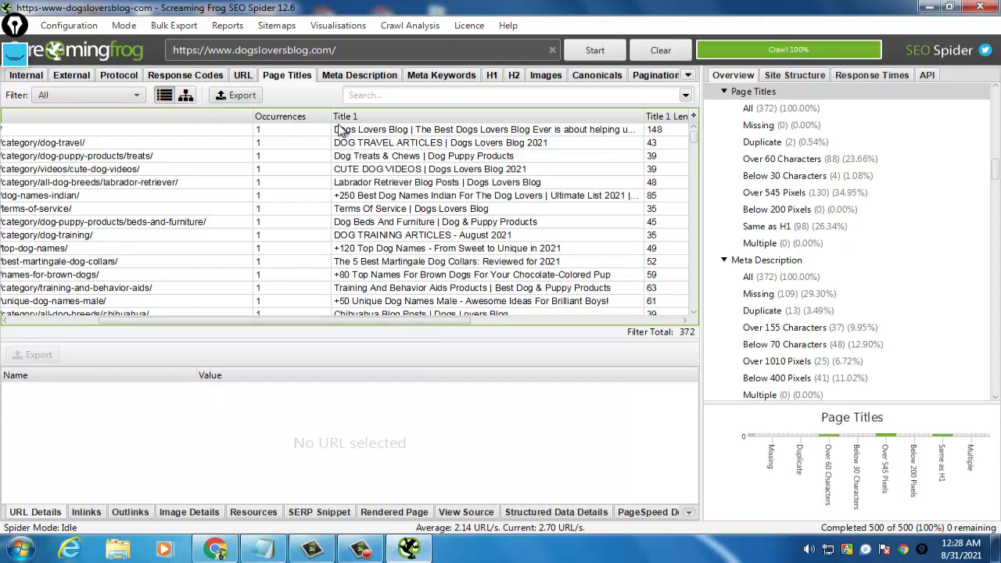
pyautogui.moveTo(340, 130); pyautogui.dragTo(376, 311)
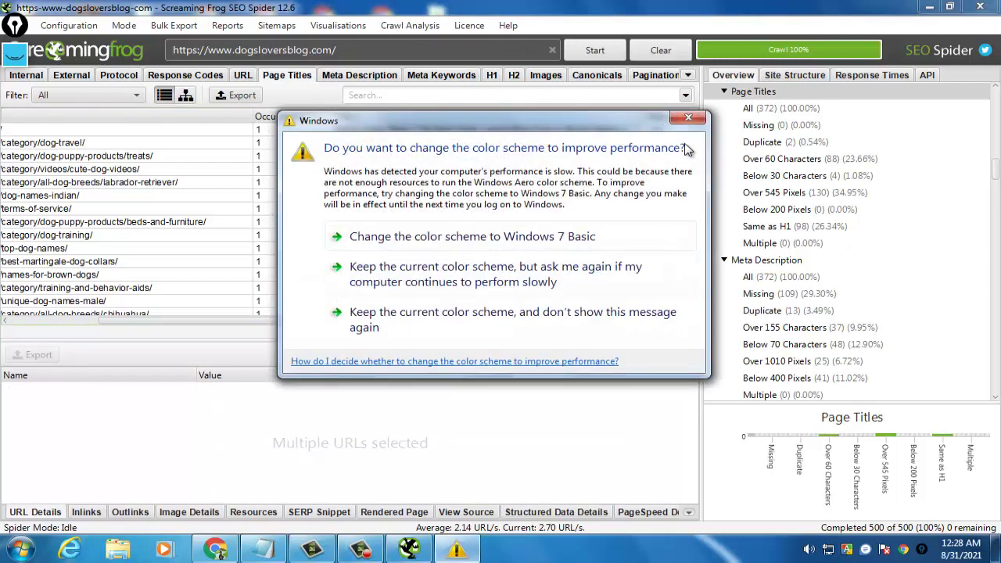
pyautogui.click(688, 118)
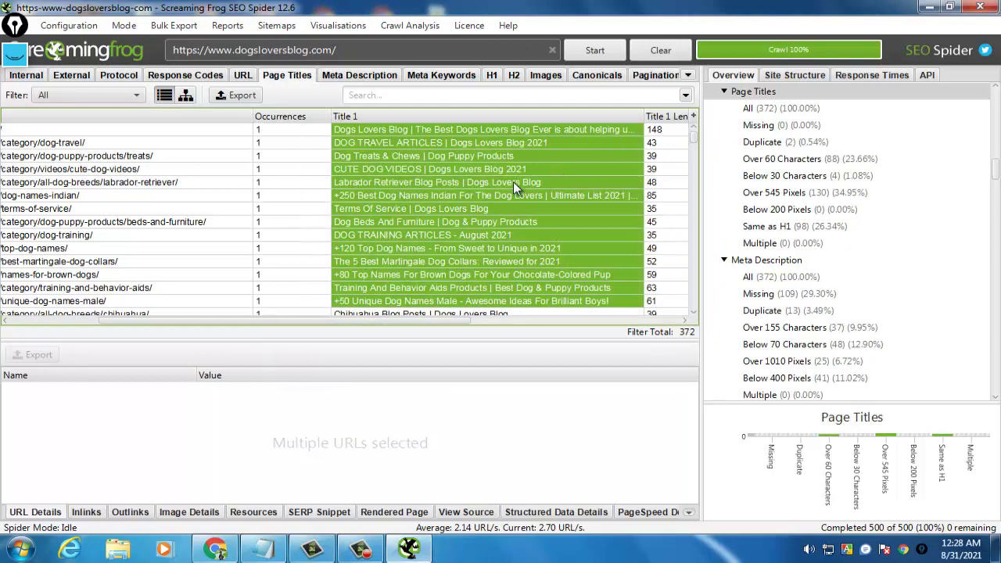
# Show the URL details of the dog treats category page and look through the list of page titles
pyautogui.click(293, 157)
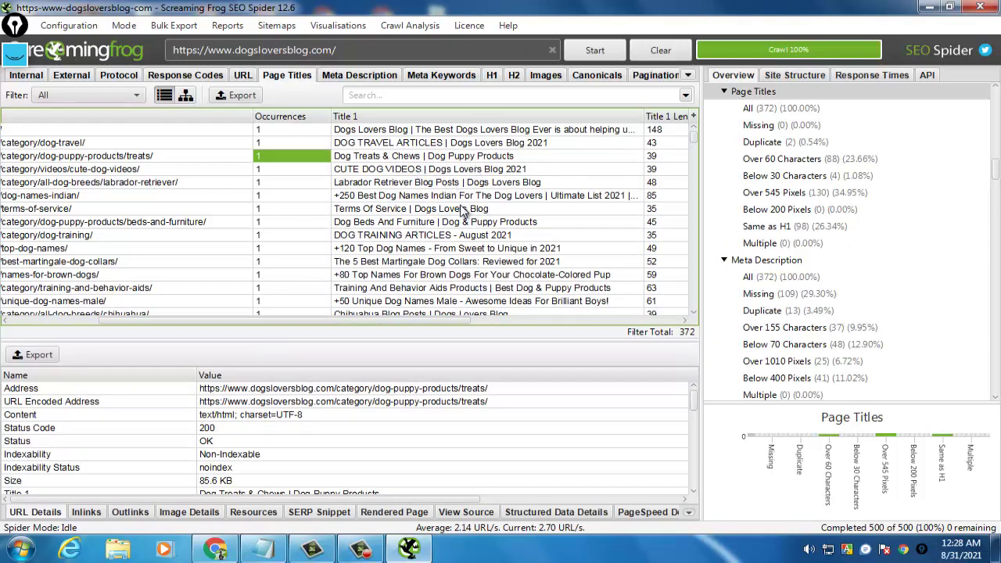
pyautogui.scroll(-1, 470, 211)
pyautogui.scroll(-10, 470, 211)
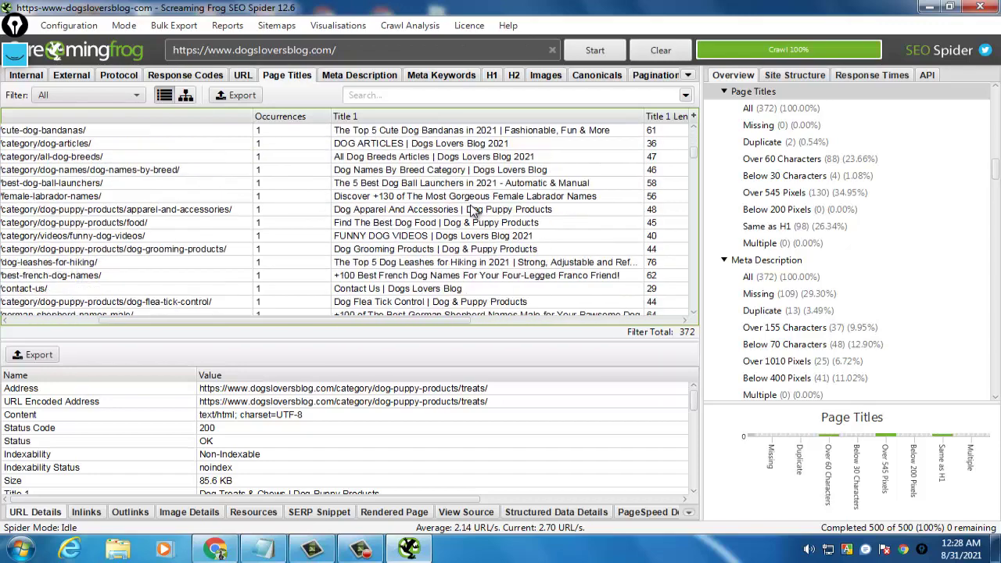
pyautogui.scroll(-10, 473, 213)
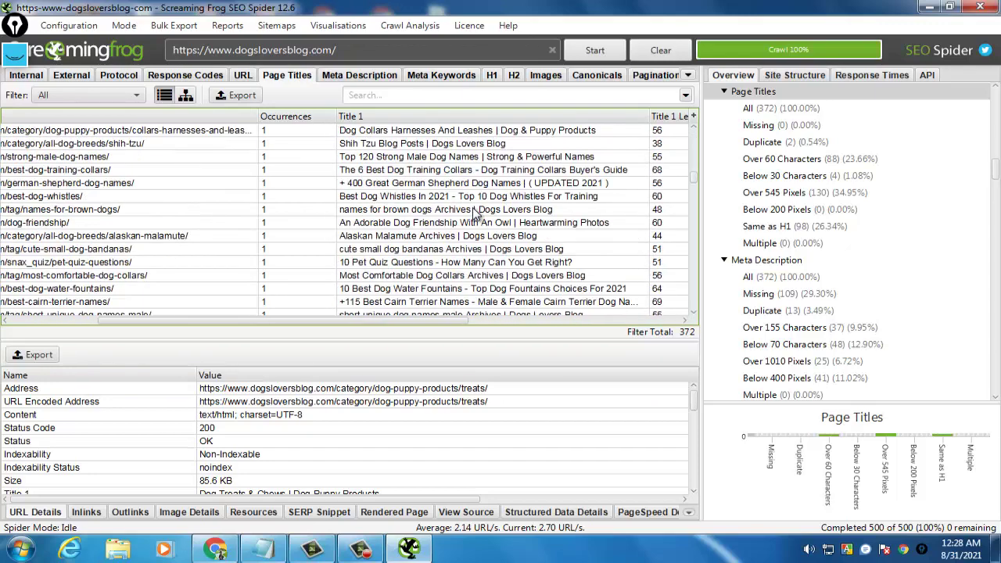
pyautogui.scroll(-10, 473, 212)
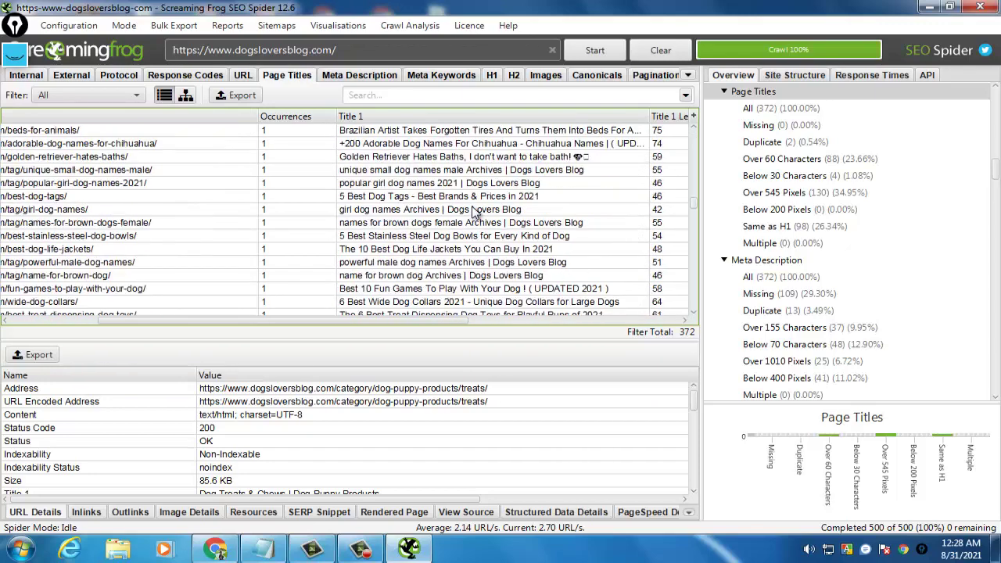
pyautogui.scroll(-10, 472, 211)
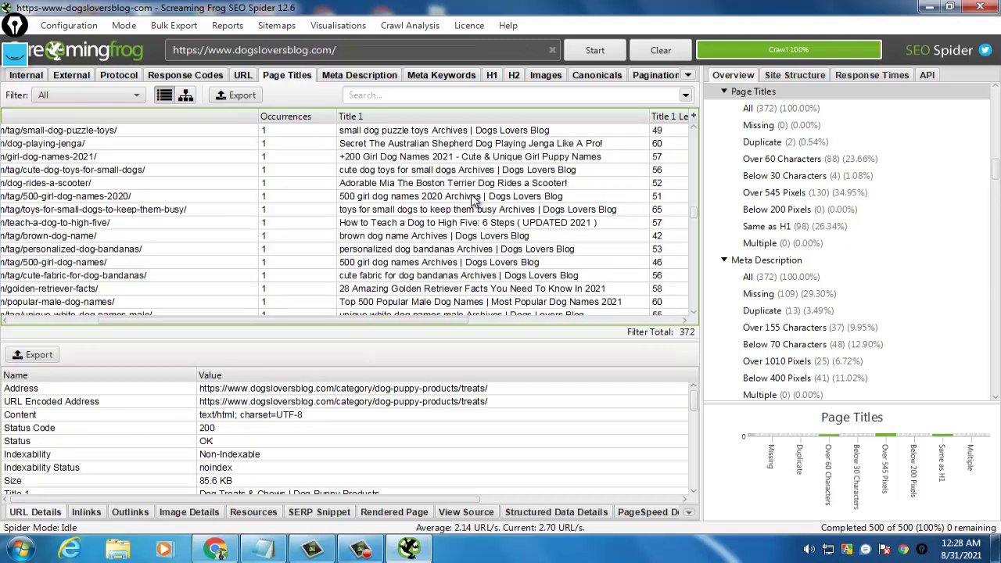
pyautogui.scroll(4, 458, 163)
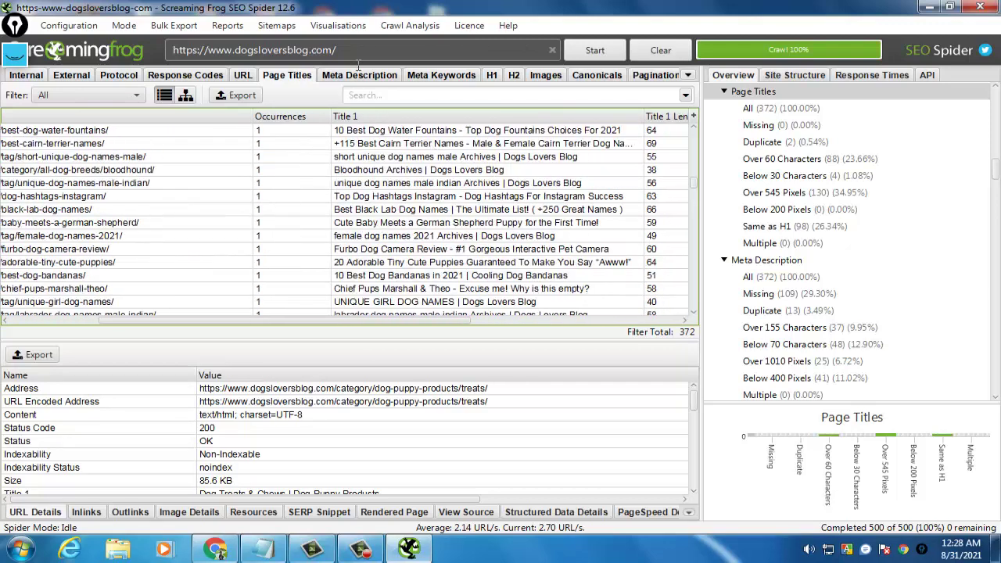
# View the crawl results for Meta Description, Meta Keywords, H1, H2, Images, Canonicals and Pagination in turn
pyautogui.click(360, 78)
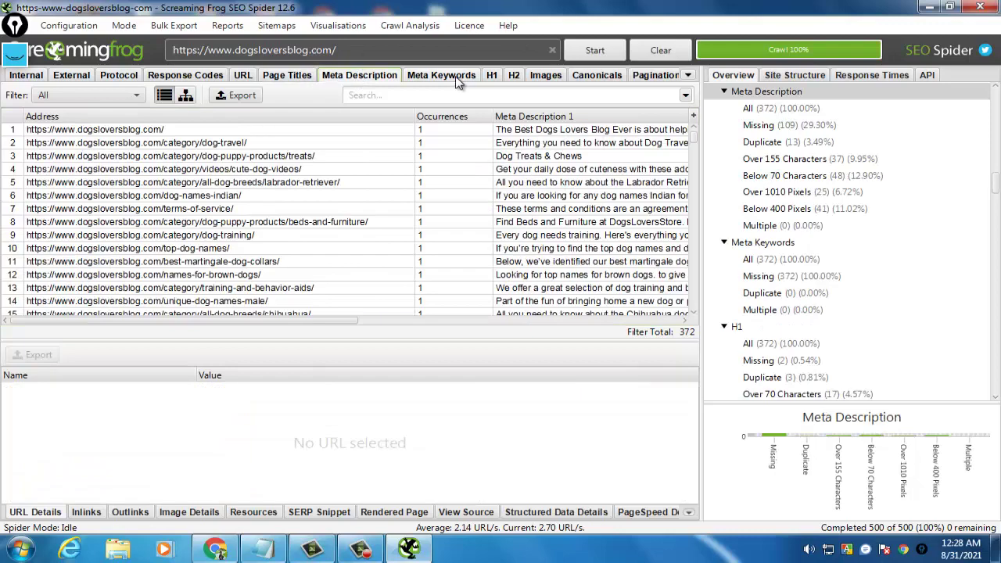
pyautogui.click(459, 78)
pyautogui.click(493, 78)
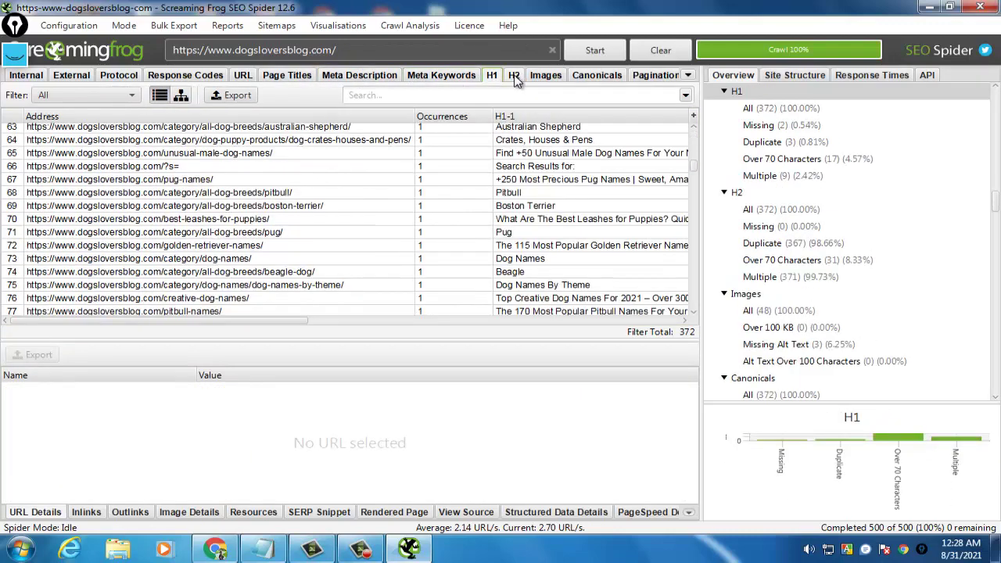
pyautogui.click(514, 78)
pyautogui.click(540, 79)
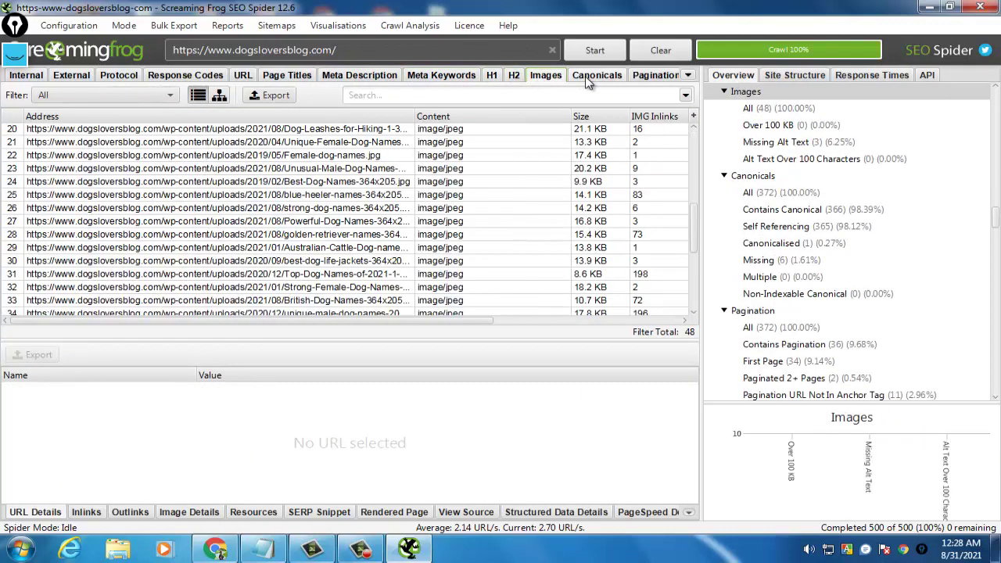
pyautogui.click(590, 78)
pyautogui.click(661, 79)
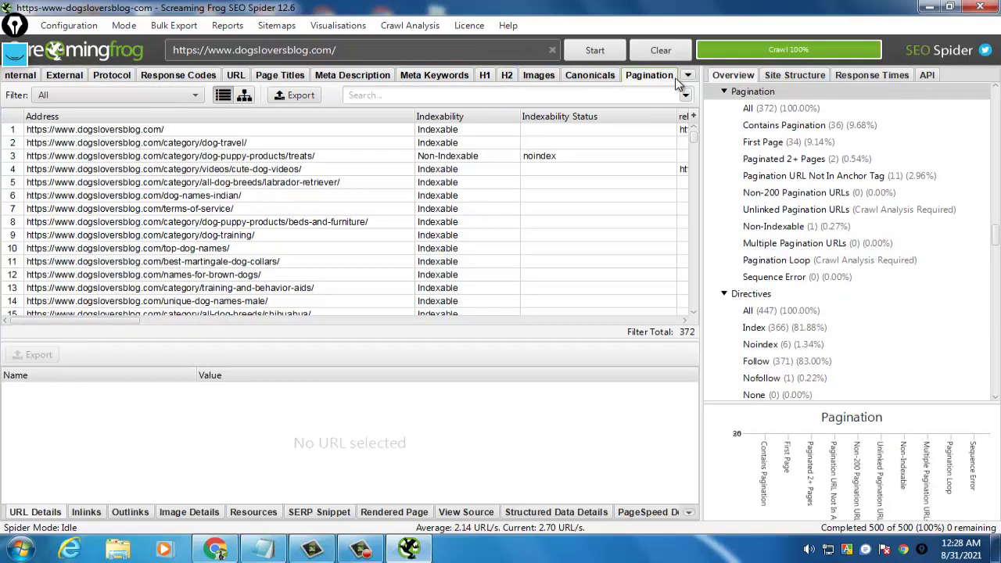
# Open the list of all available result categories, from Internal to Link Metrics, dismissing the Windows colour scheme prompts that interrupt
pyautogui.click(687, 76)
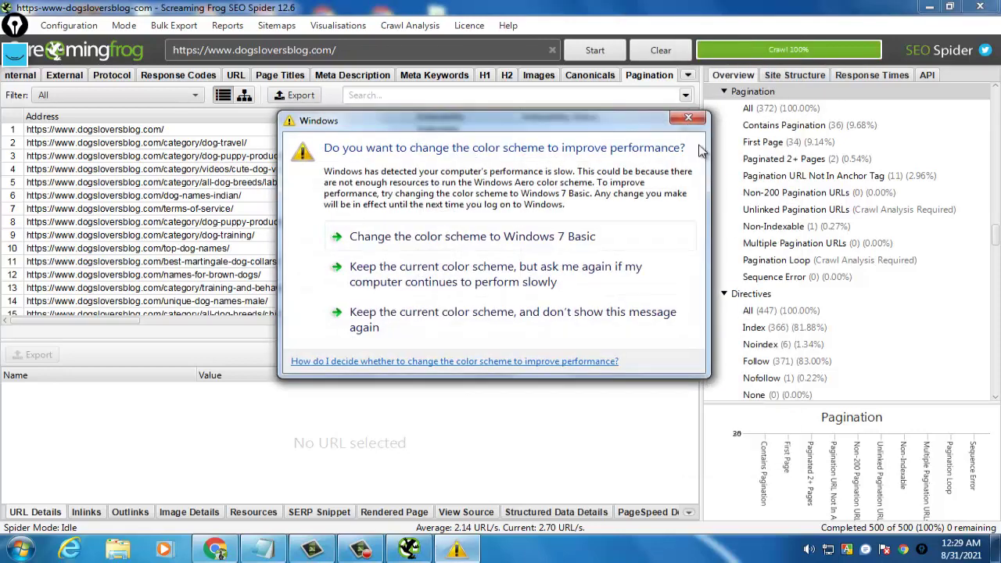
pyautogui.click(698, 121)
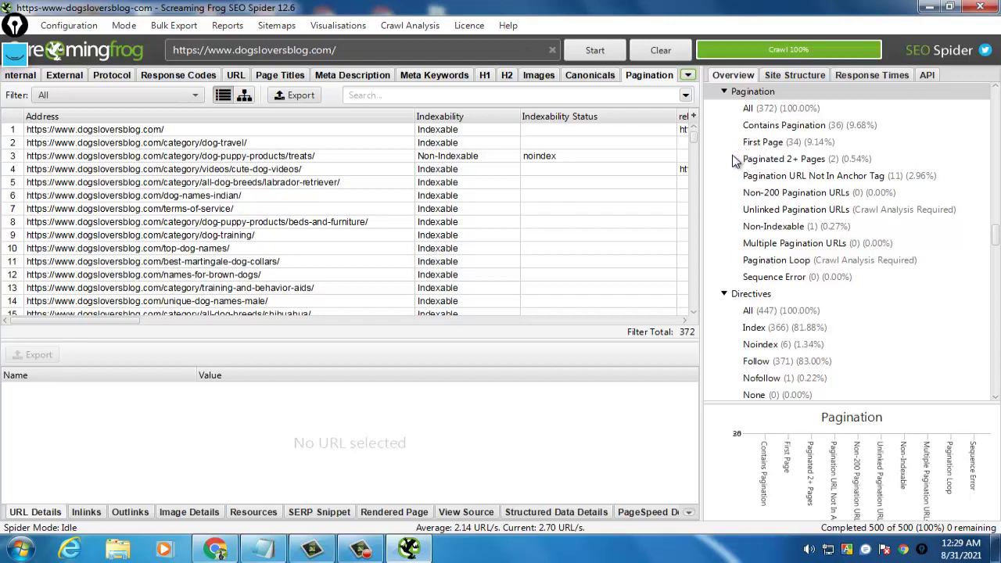
pyautogui.click(688, 76)
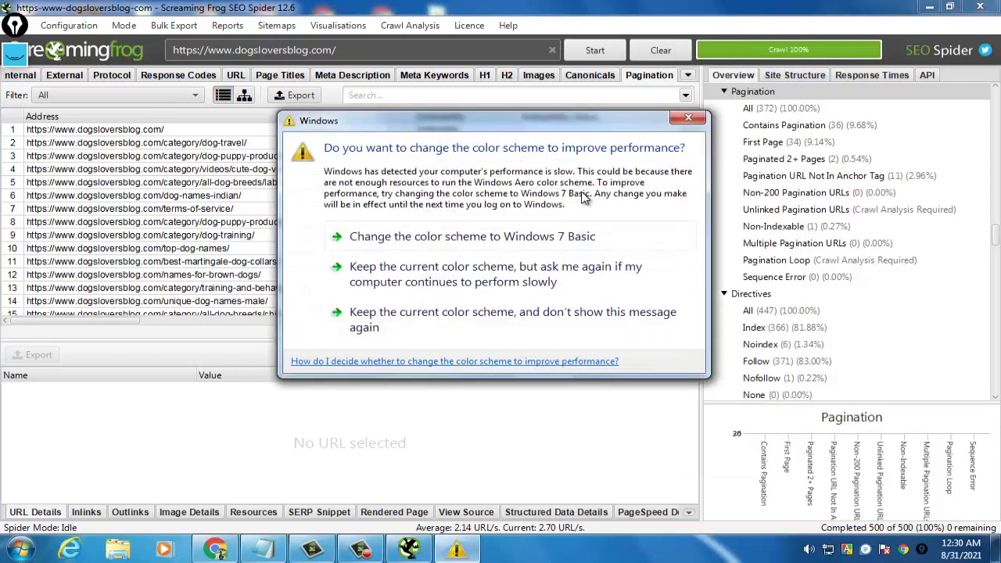
pyautogui.click(687, 117)
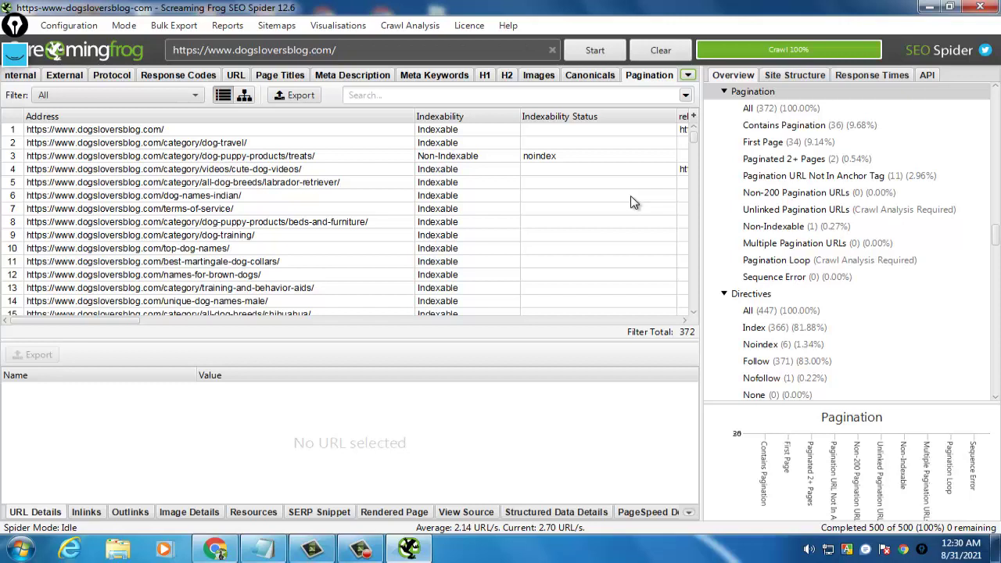
pyautogui.click(688, 75)
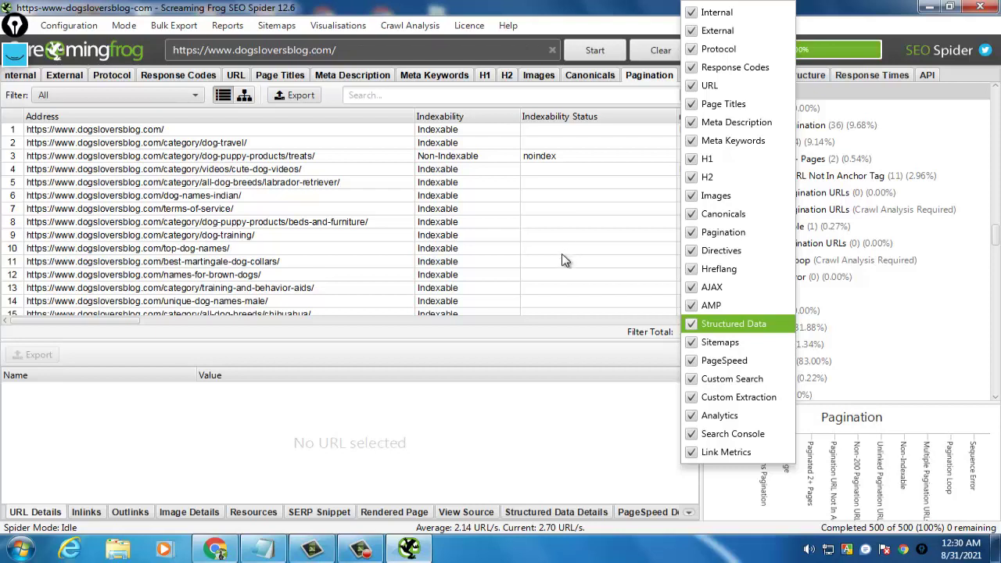
pyautogui.click(358, 547)
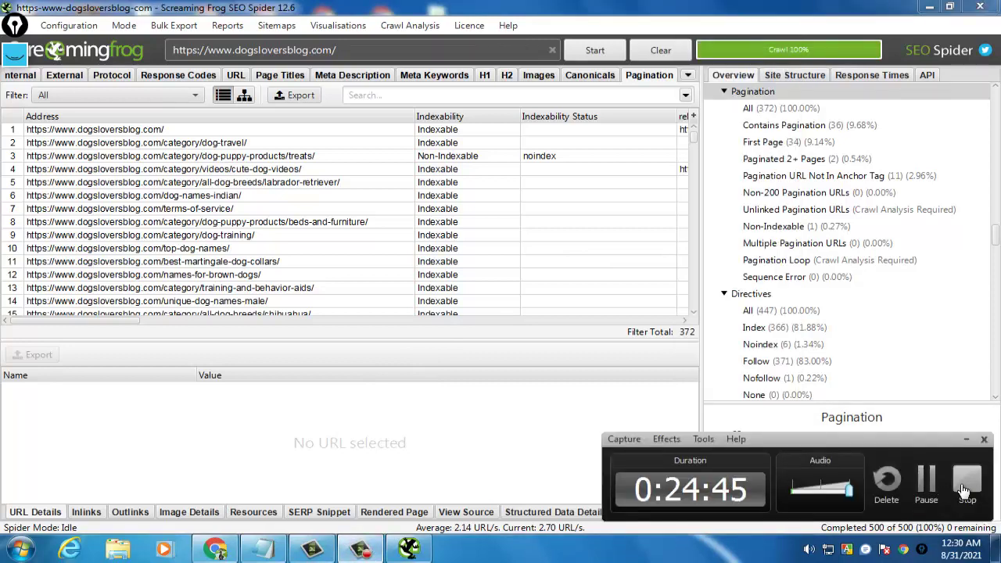